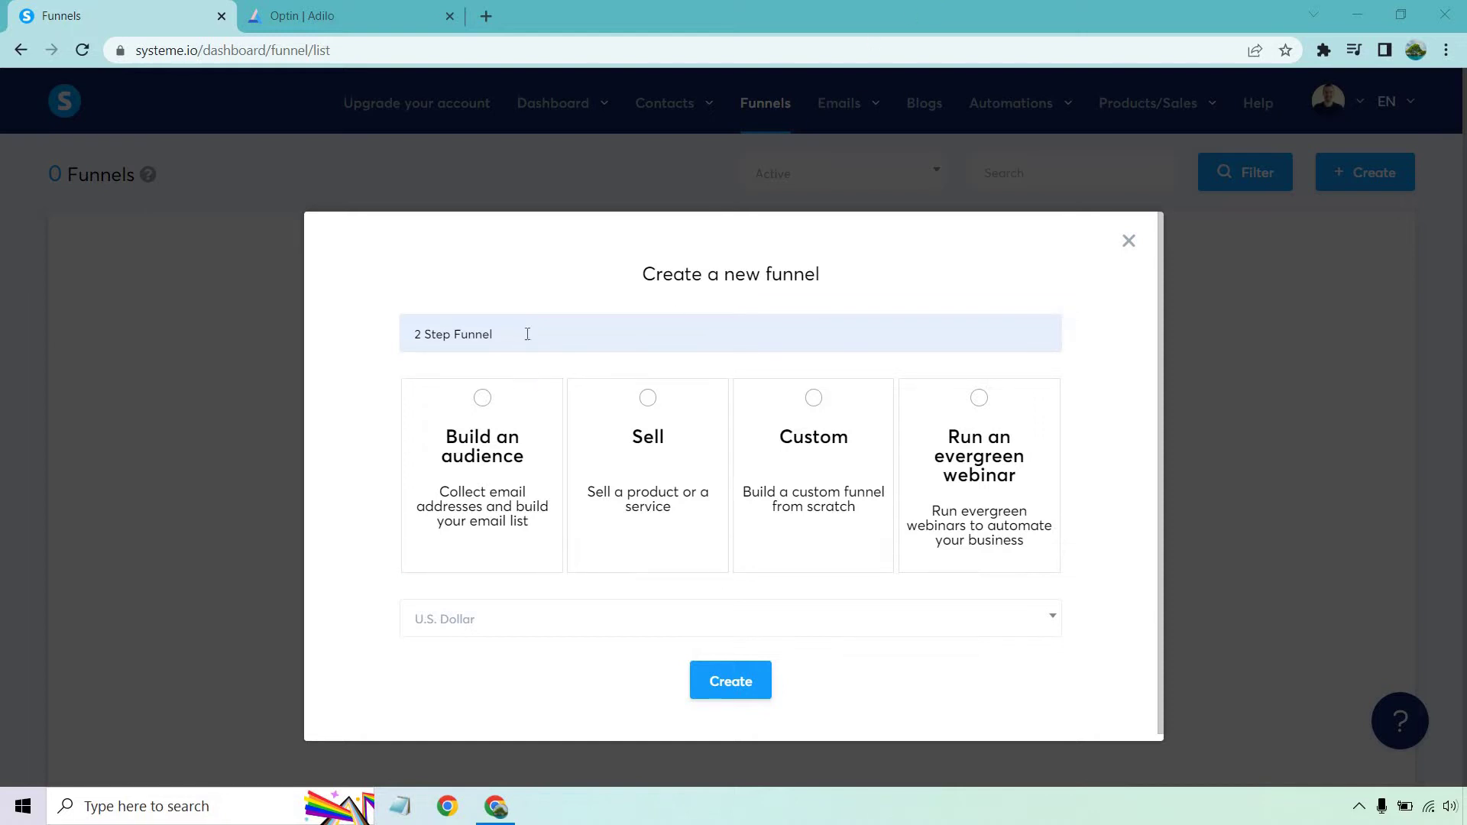
# Choose Build an audience as the goal for the new 2 Step Funnel
pyautogui.click(485, 404)
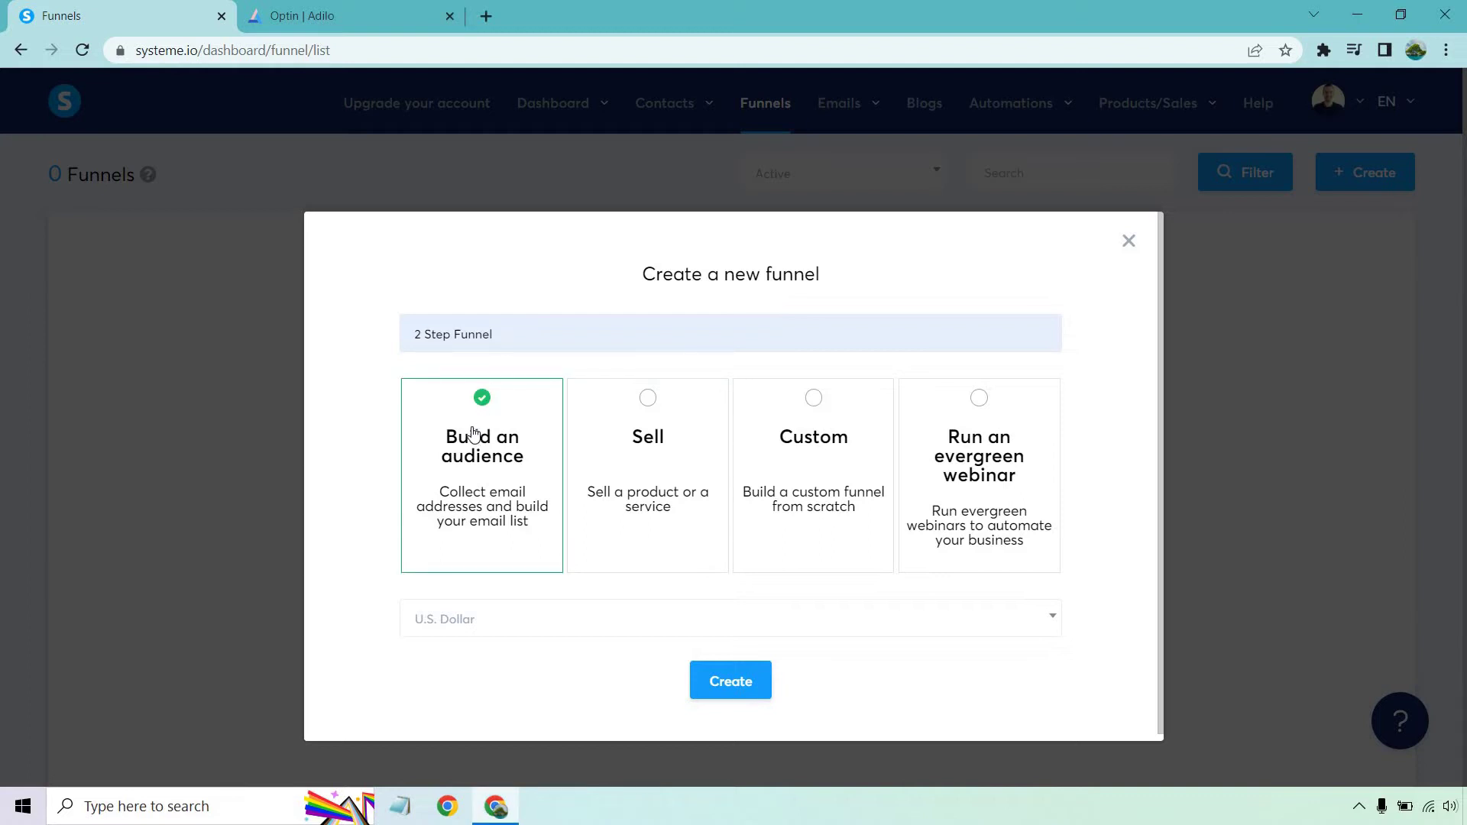
# Create the funnel and pick the Simply the Best Way template for the squeeze page
pyautogui.click(730, 680)
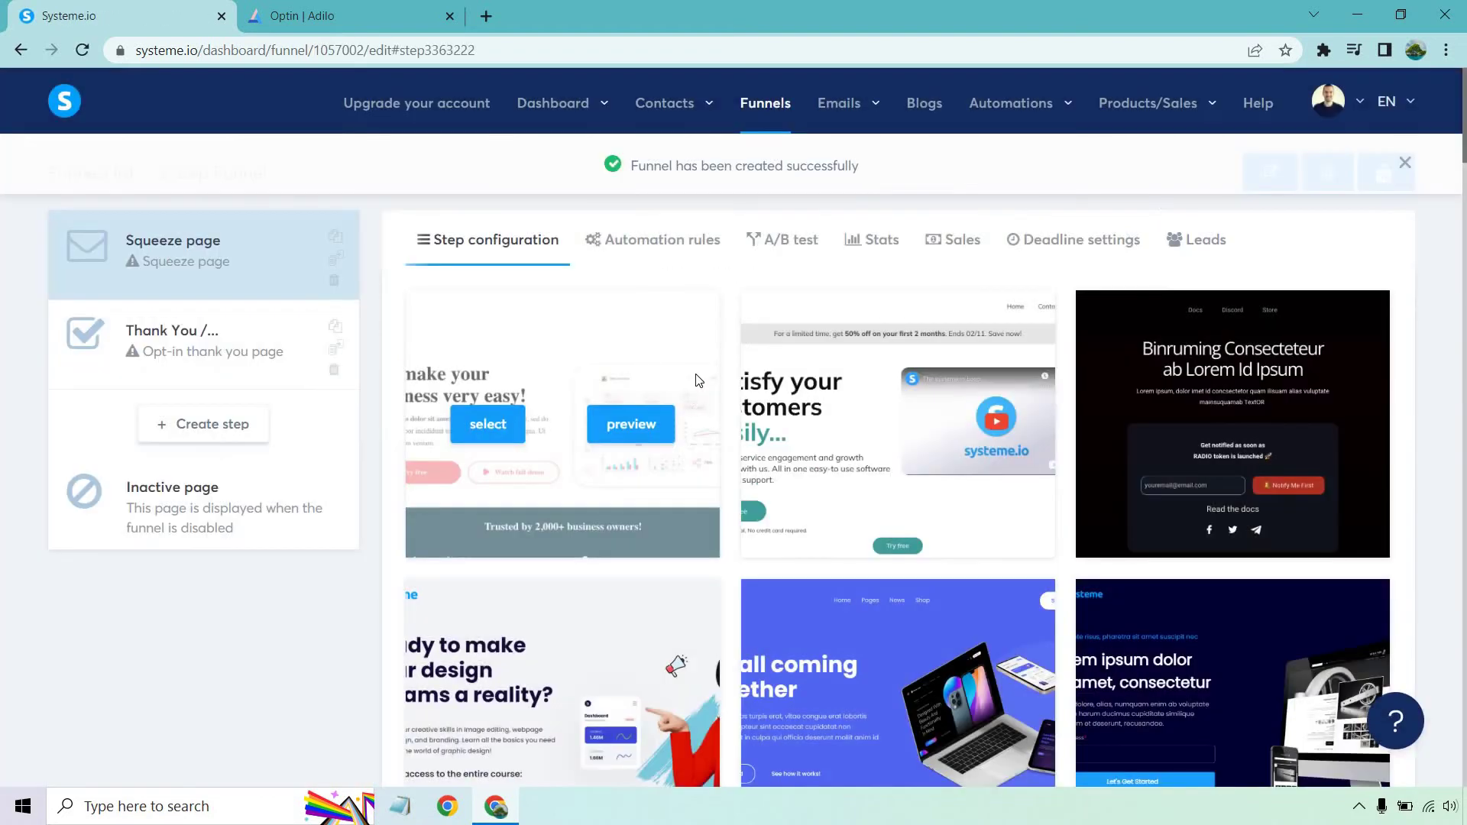
pyautogui.scroll(-10, 696, 360)
pyautogui.scroll(-20, 695, 359)
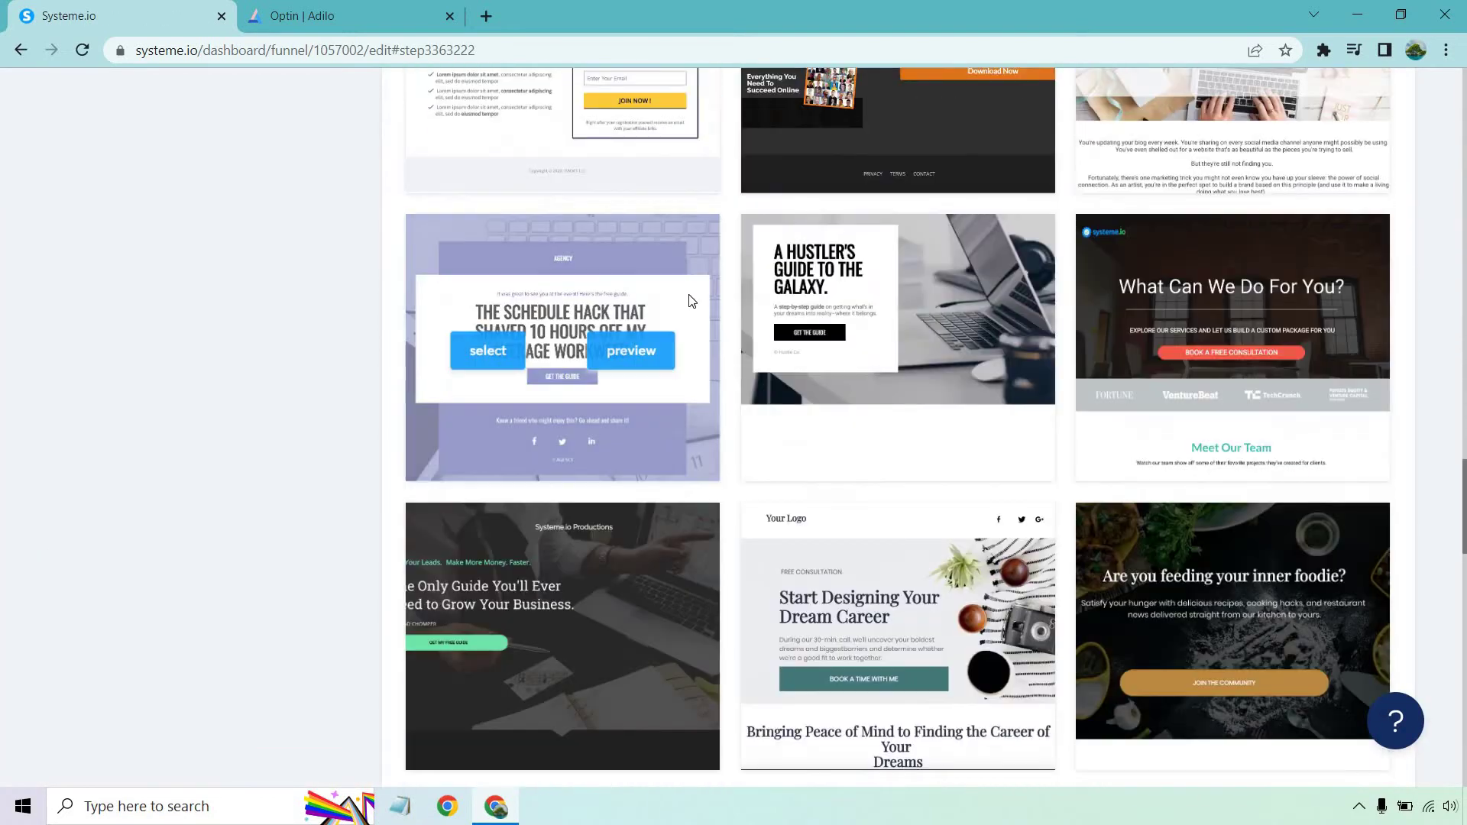
pyautogui.scroll(-3, 690, 295)
pyautogui.scroll(4, 673, 328)
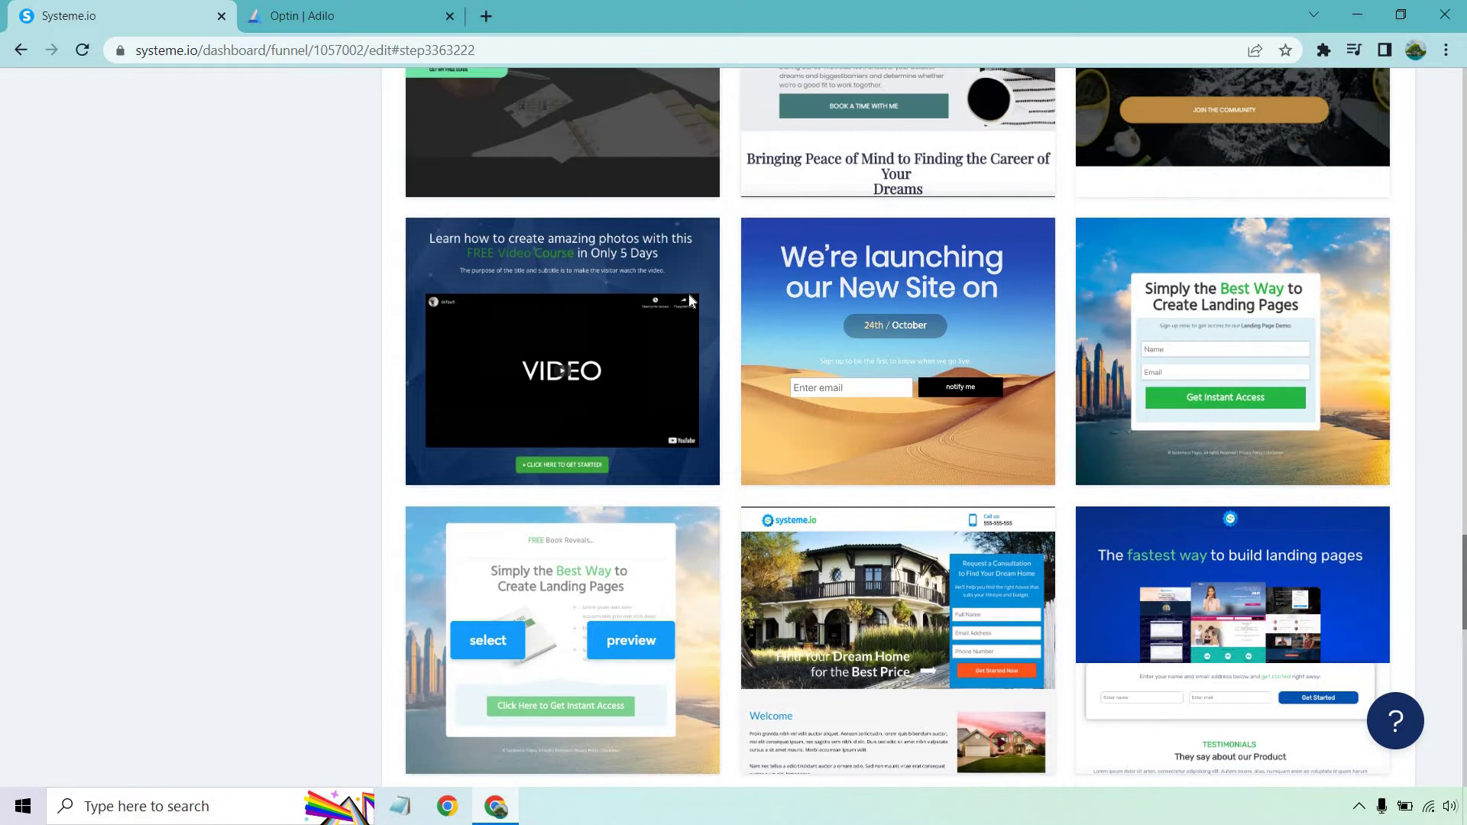
pyautogui.scroll(-3, 648, 362)
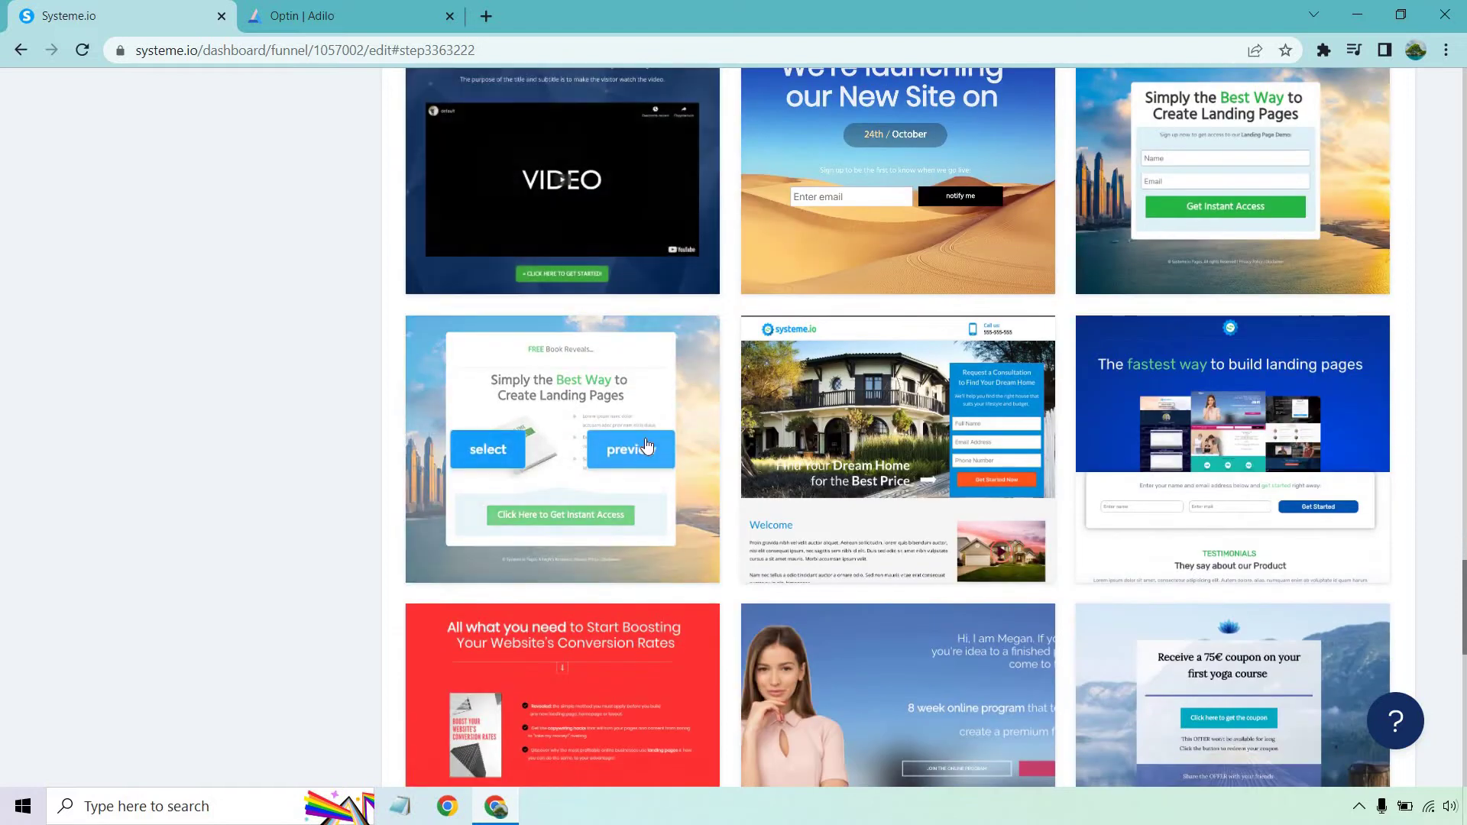
pyautogui.click(489, 455)
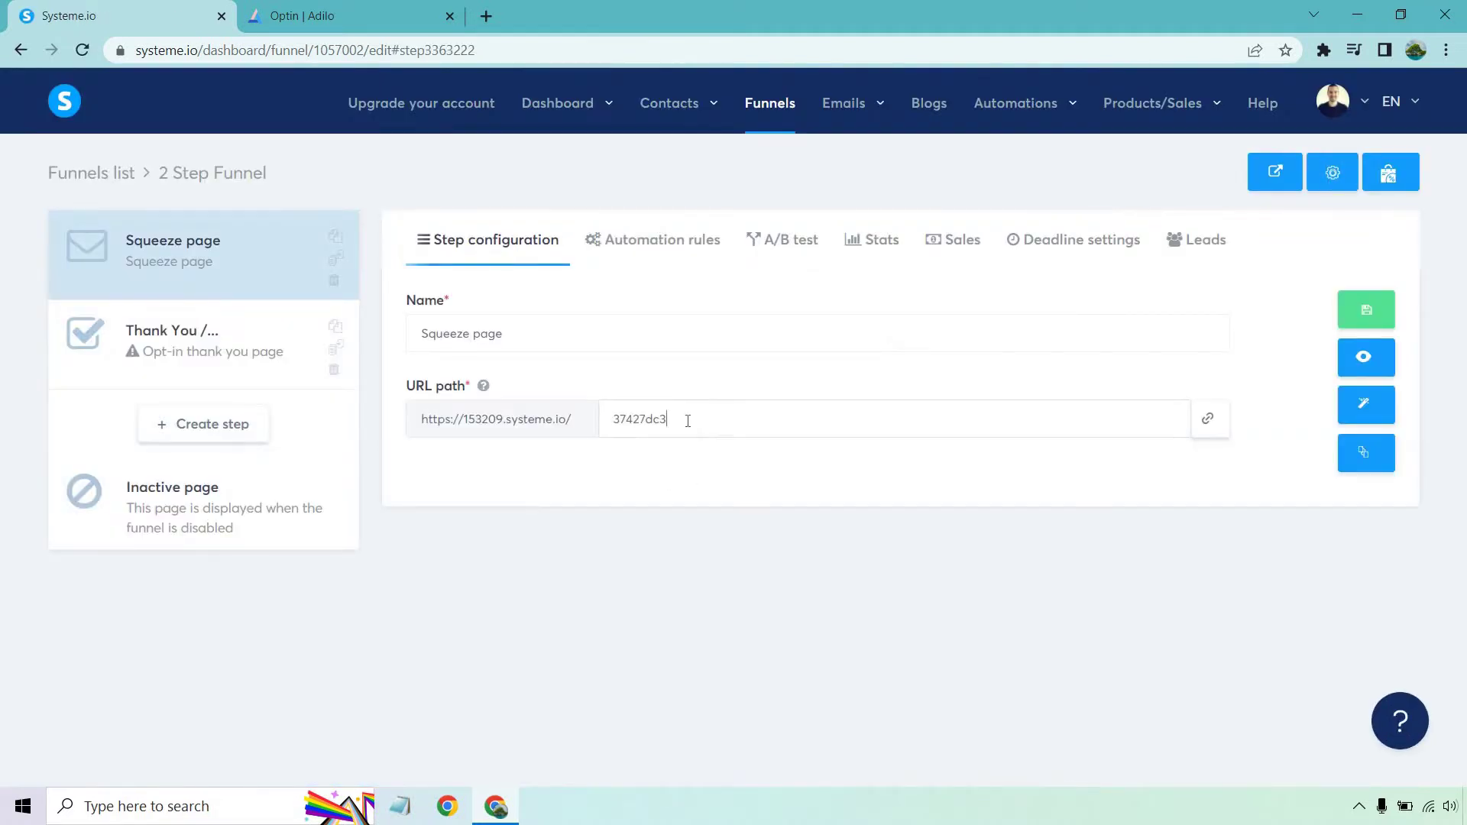
# Change the squeeze page URL path to optin and save the step settings
pyautogui.doubleClick(688, 421)
pyautogui.write('optin')
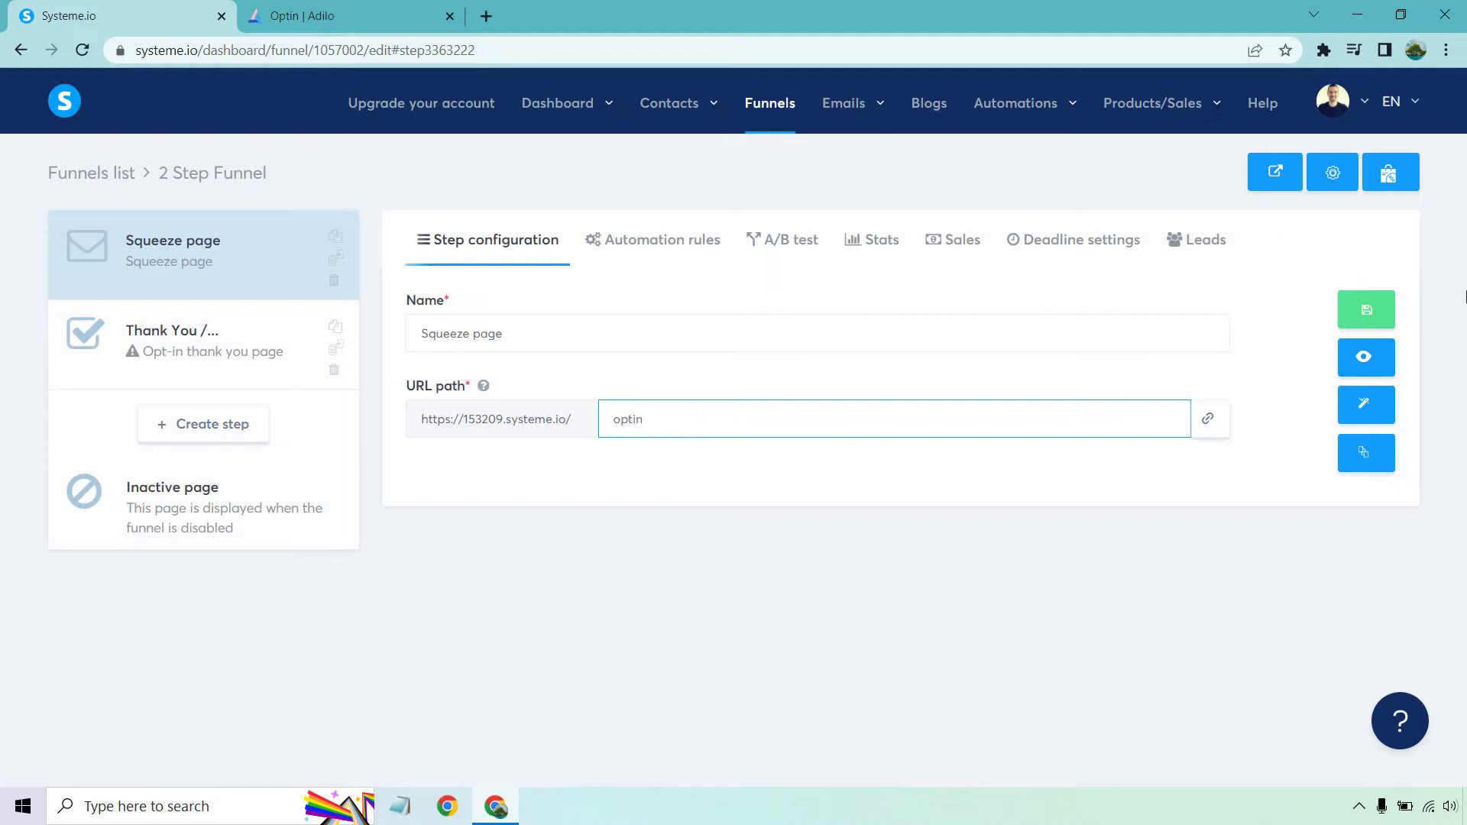
pyautogui.click(1368, 310)
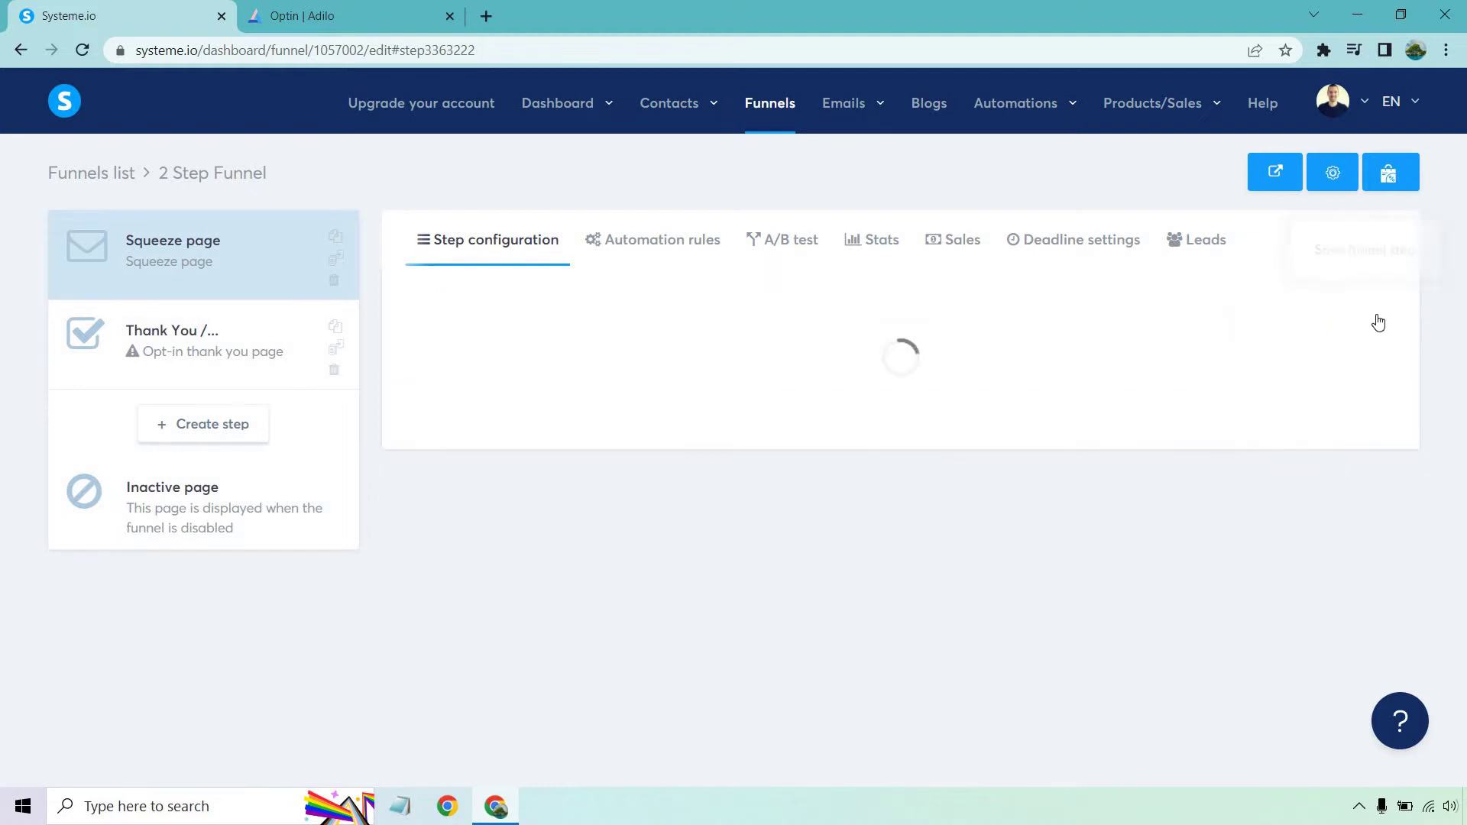
# Give the Thank You / Download Page step the Thank You for Signing Up template
pyautogui.click(136, 356)
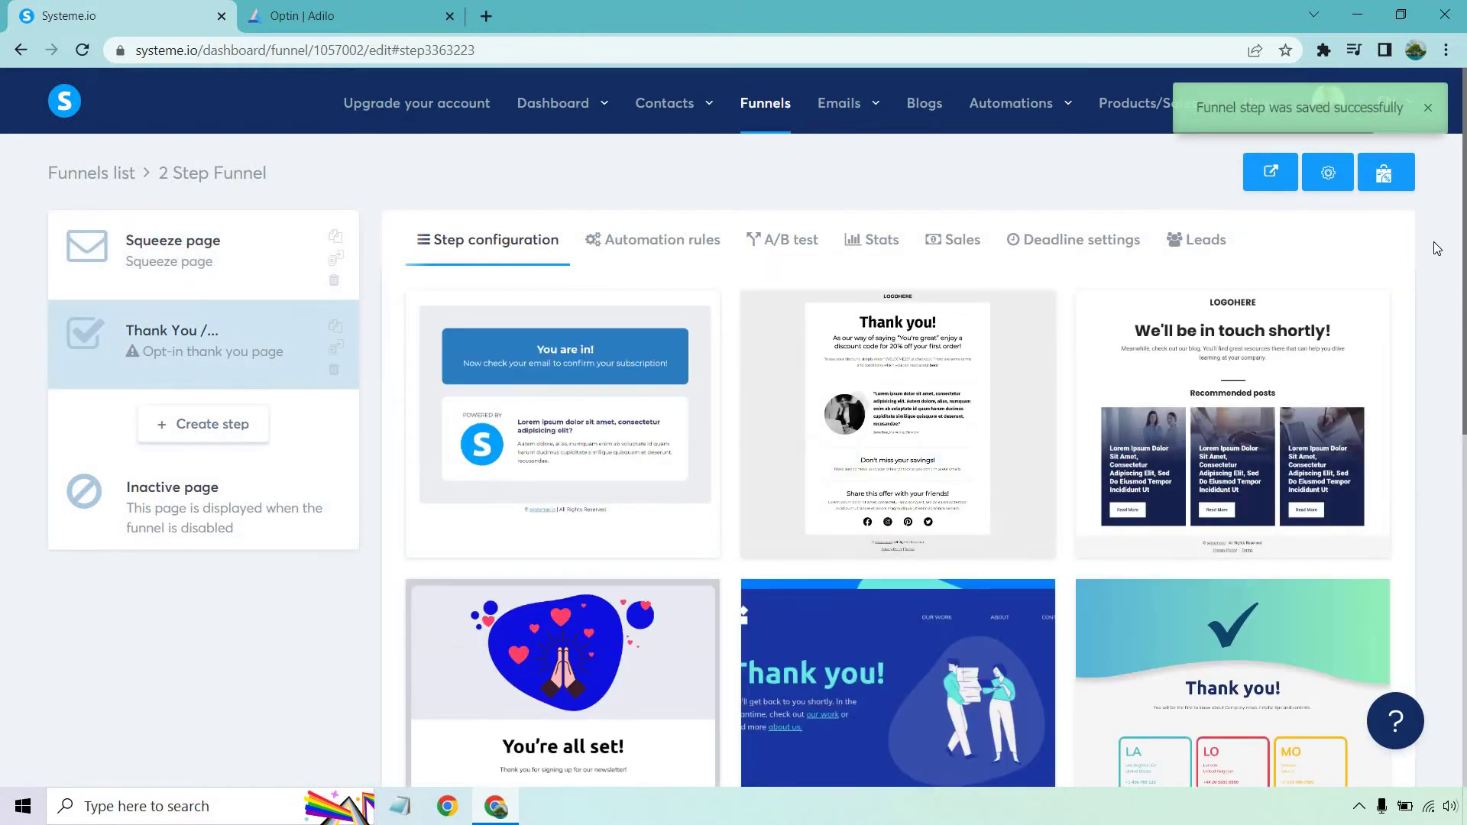
pyautogui.scroll(-8, 1437, 248)
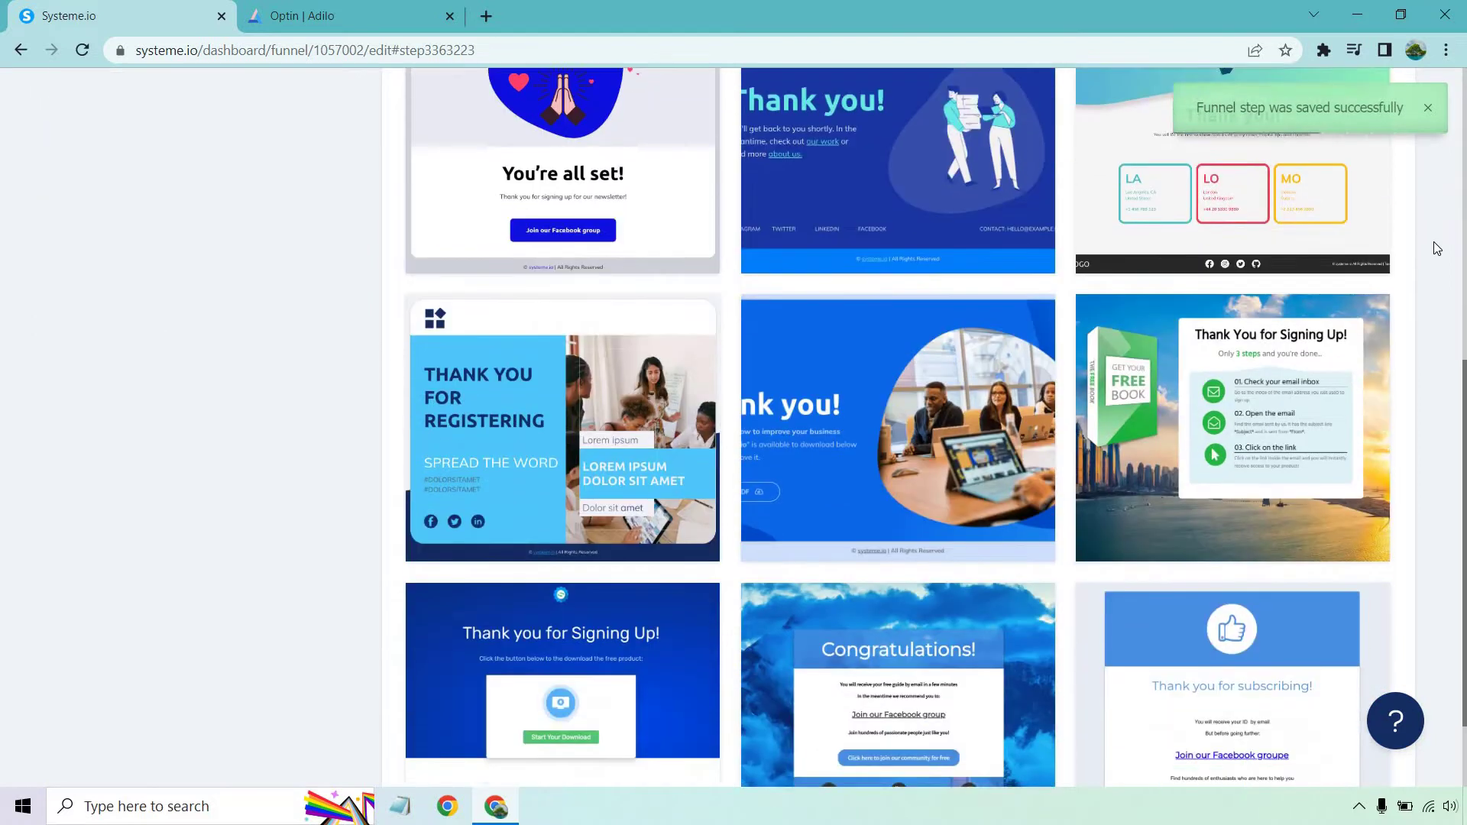
pyautogui.scroll(-2, 1436, 248)
pyautogui.scroll(10, 1436, 250)
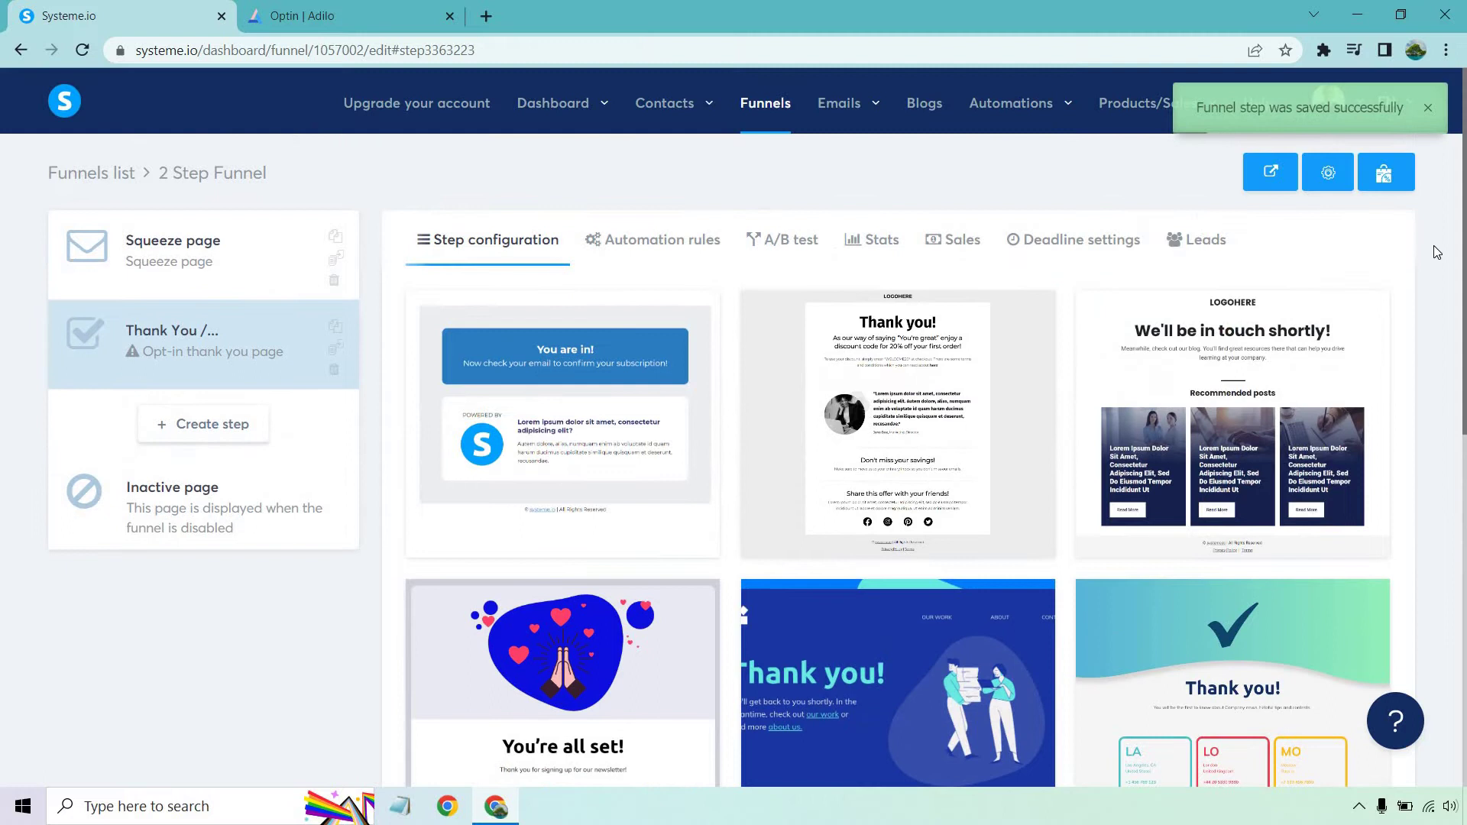
pyautogui.scroll(-9, 1433, 245)
pyautogui.moveTo(1258, 298)
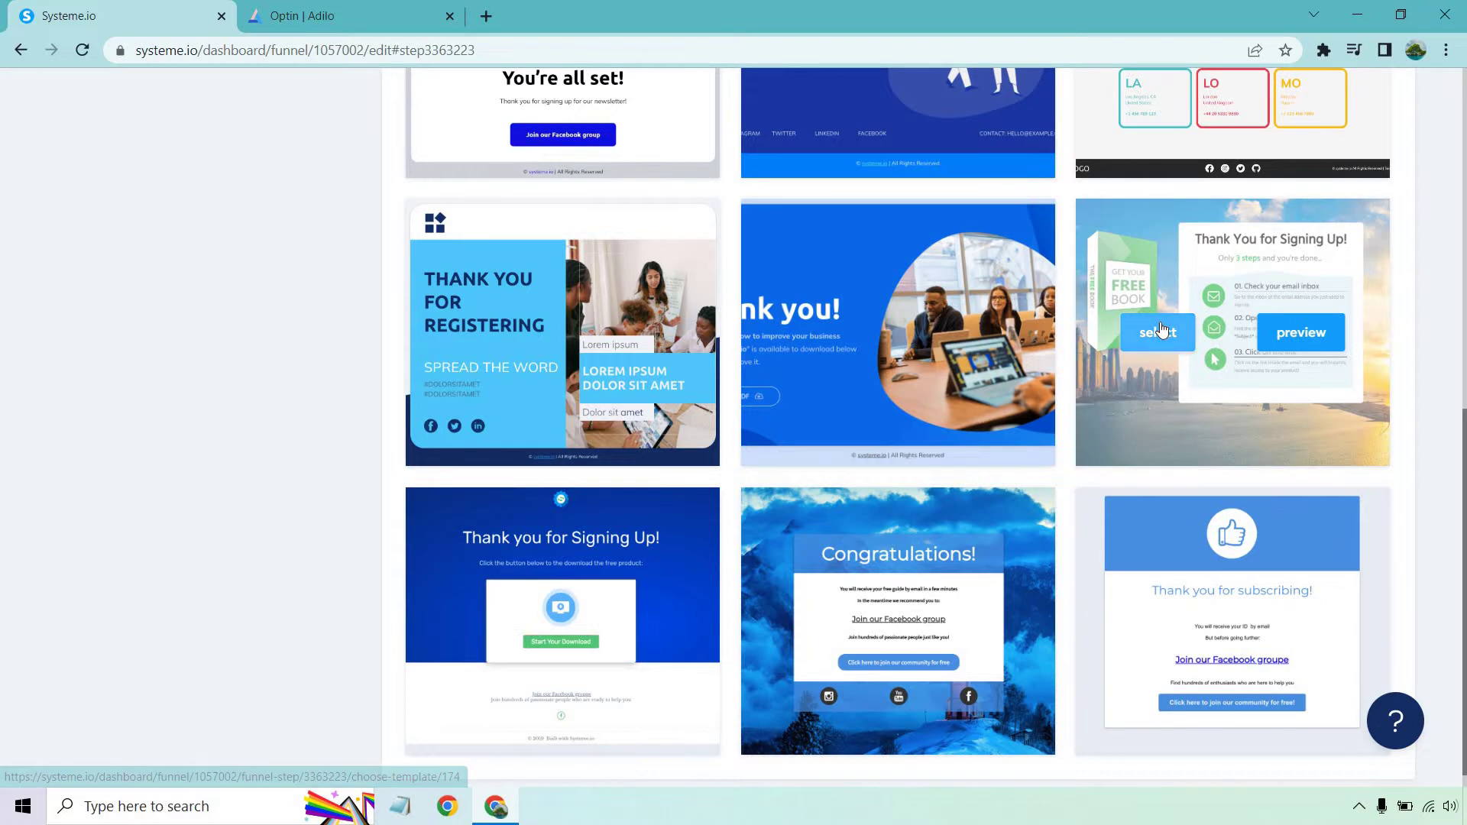
pyautogui.click(1191, 323)
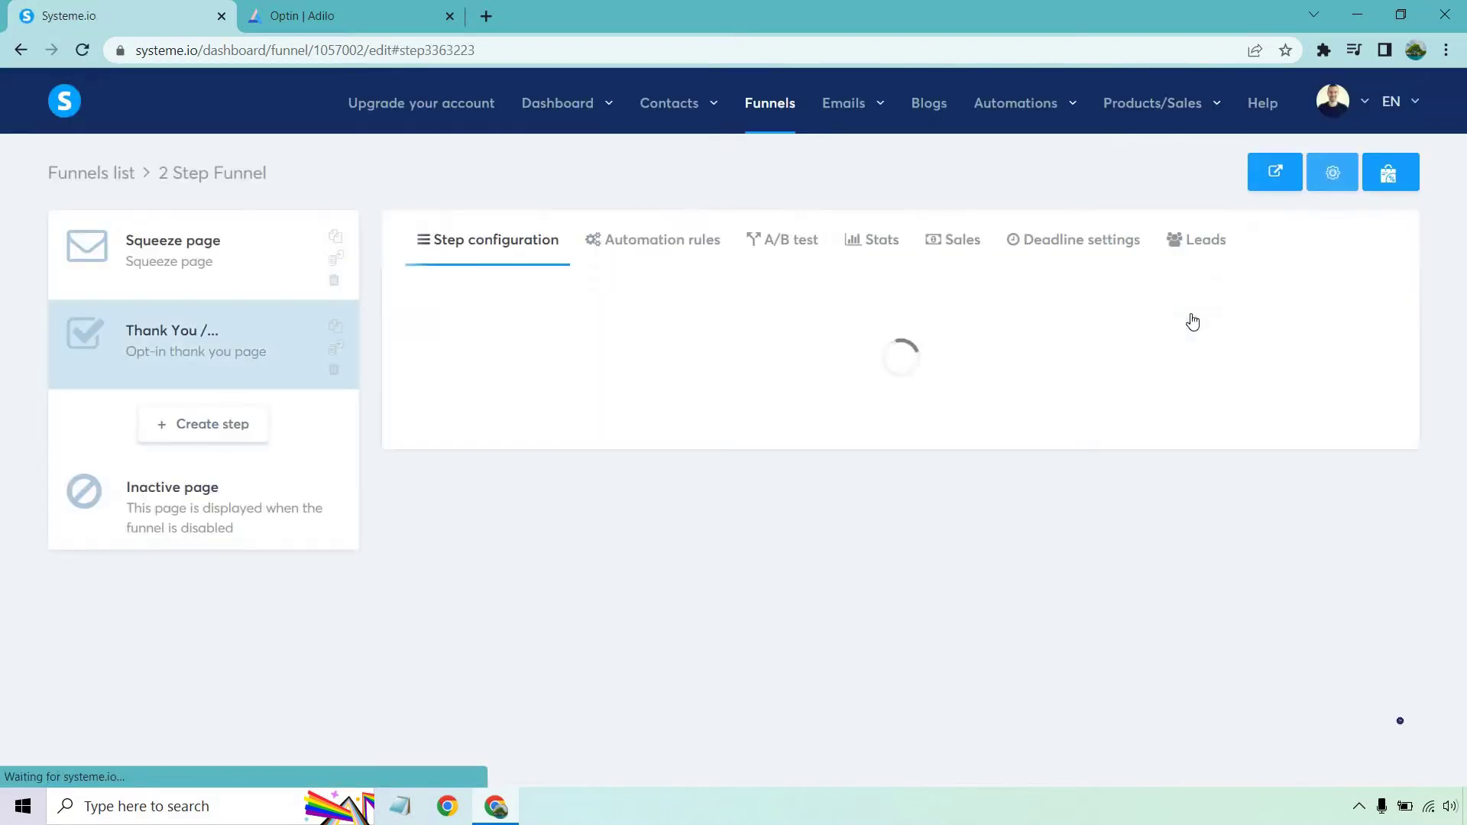
# Change the thank-you page URL path to ty and save the step settings
pyautogui.doubleClick(731, 422)
pyautogui.write('ty')
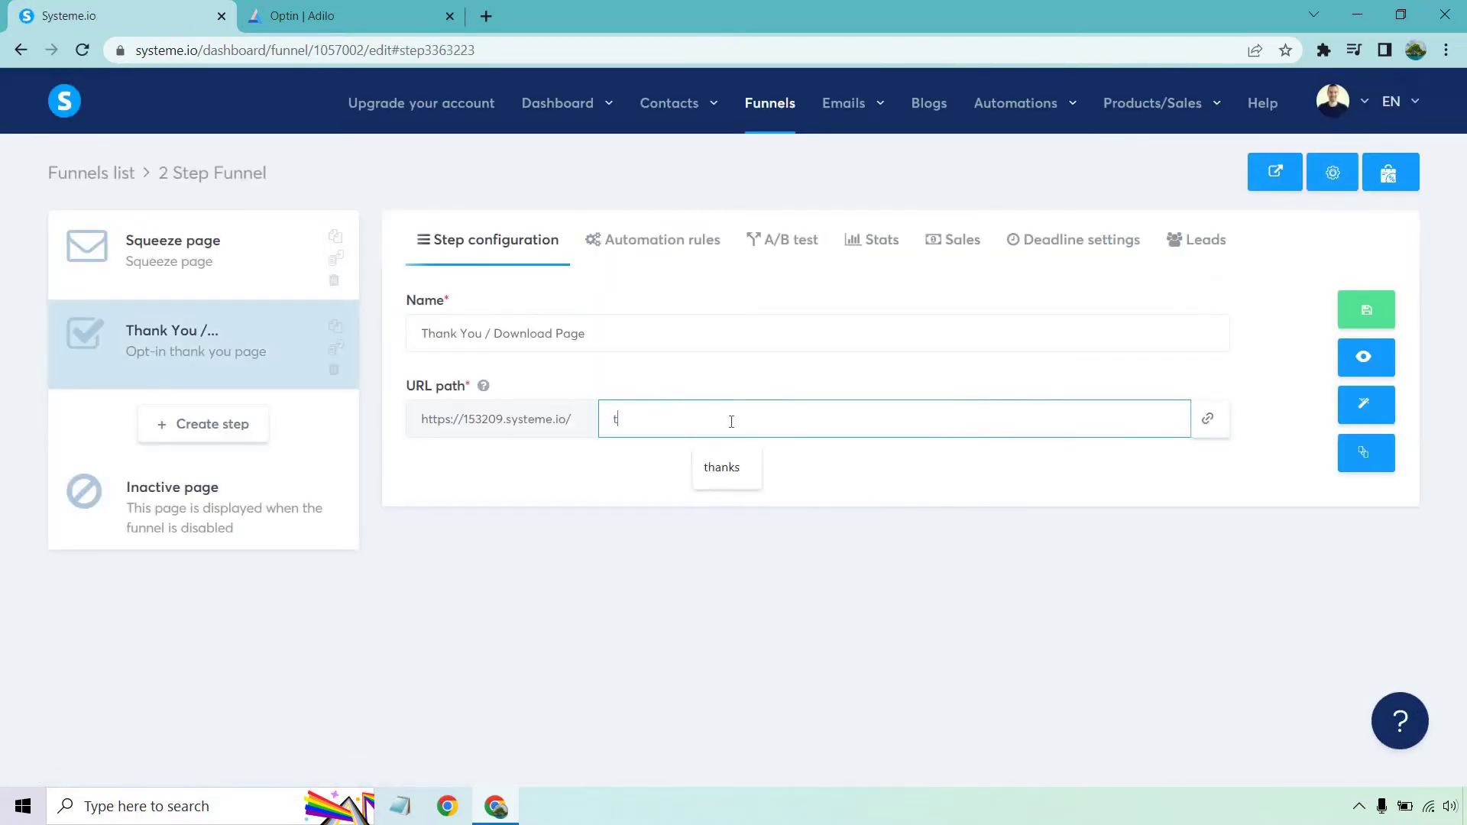
pyautogui.click(1351, 308)
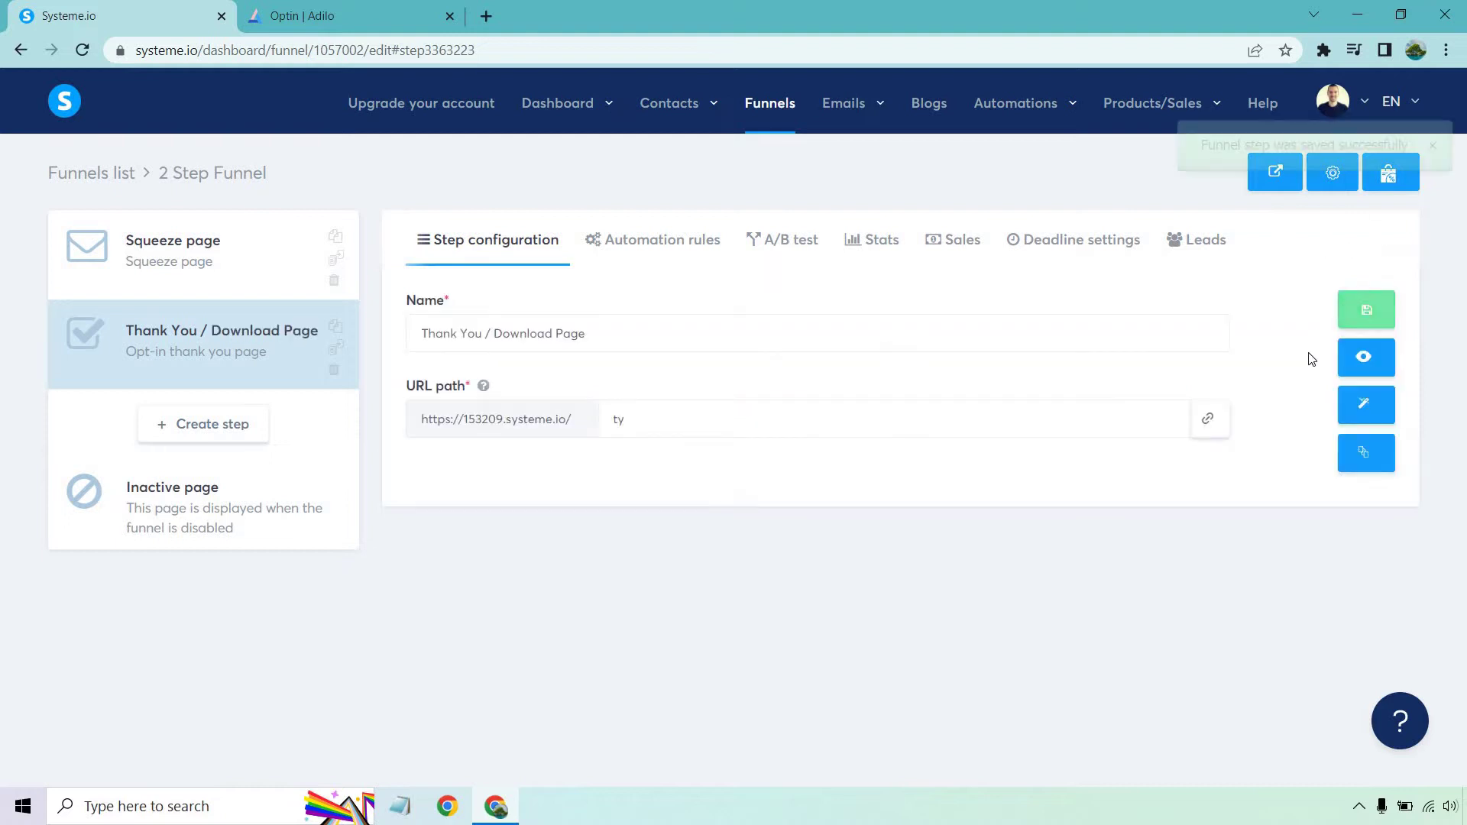
# Open the thank-you page in the editor and move the steps box out of the two-column layout
pyautogui.click(1364, 415)
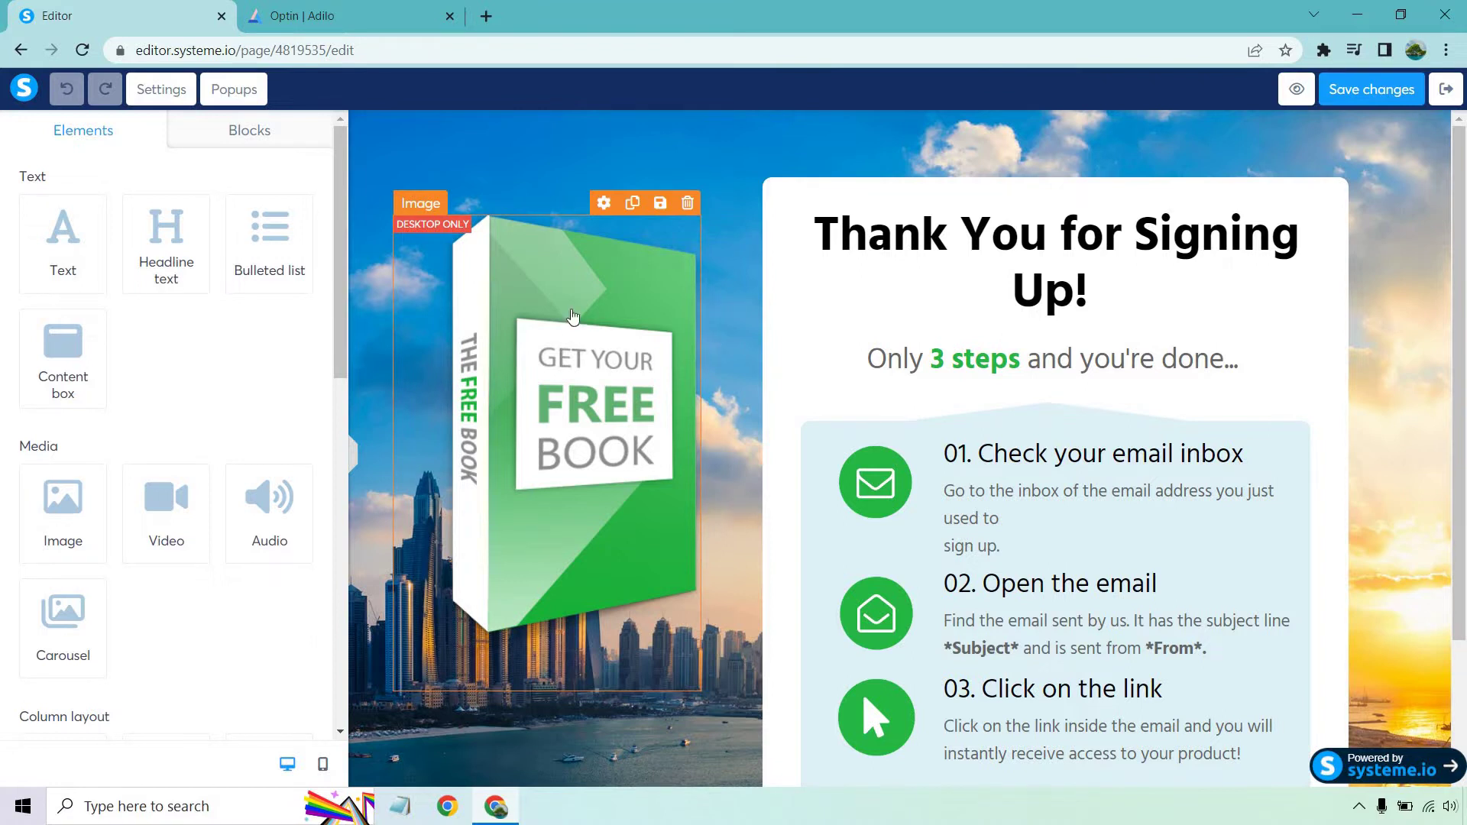
pyautogui.scroll(-3, 1222, 367)
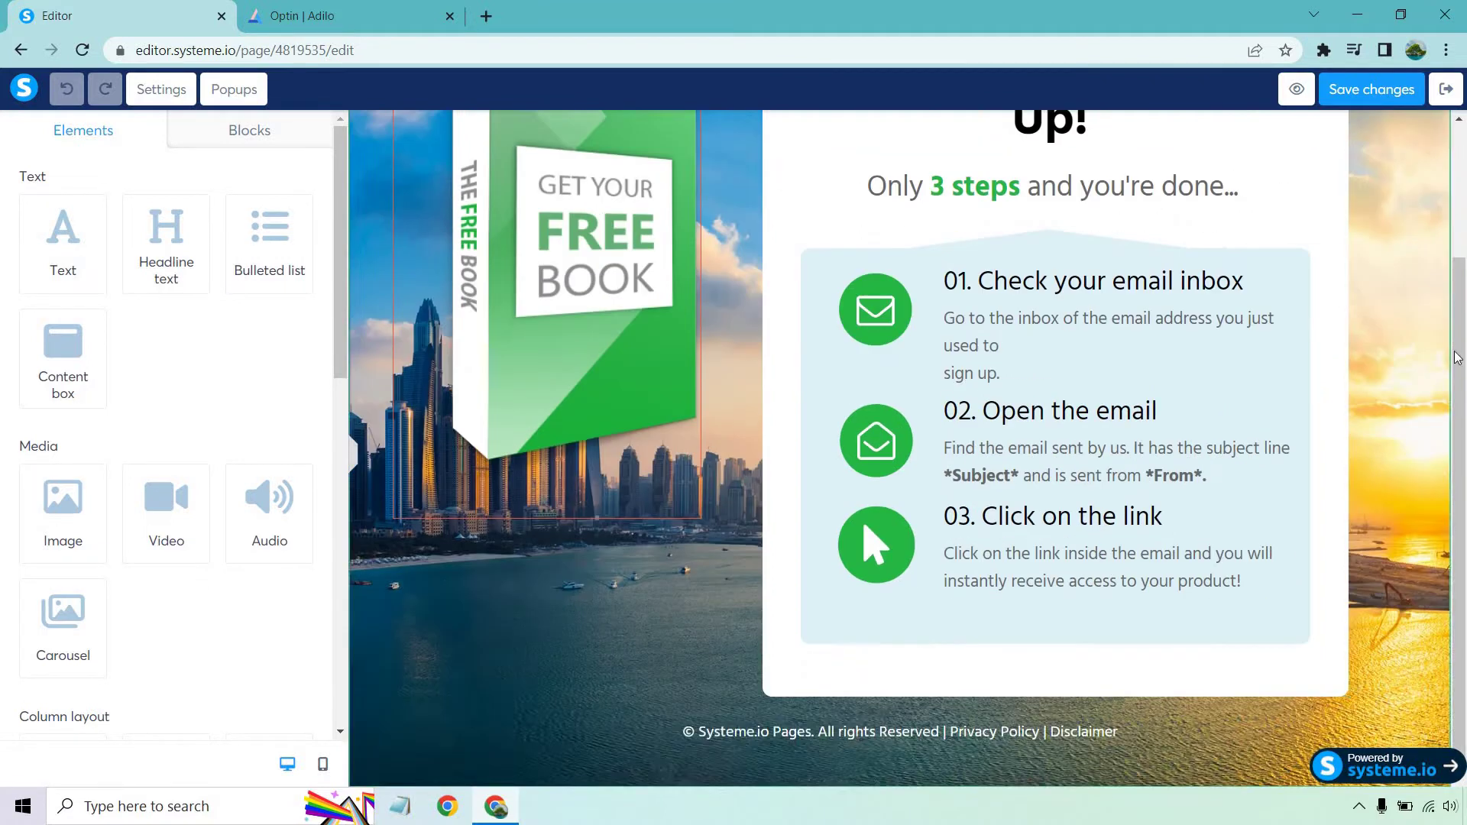
pyautogui.scroll(3, 1445, 337)
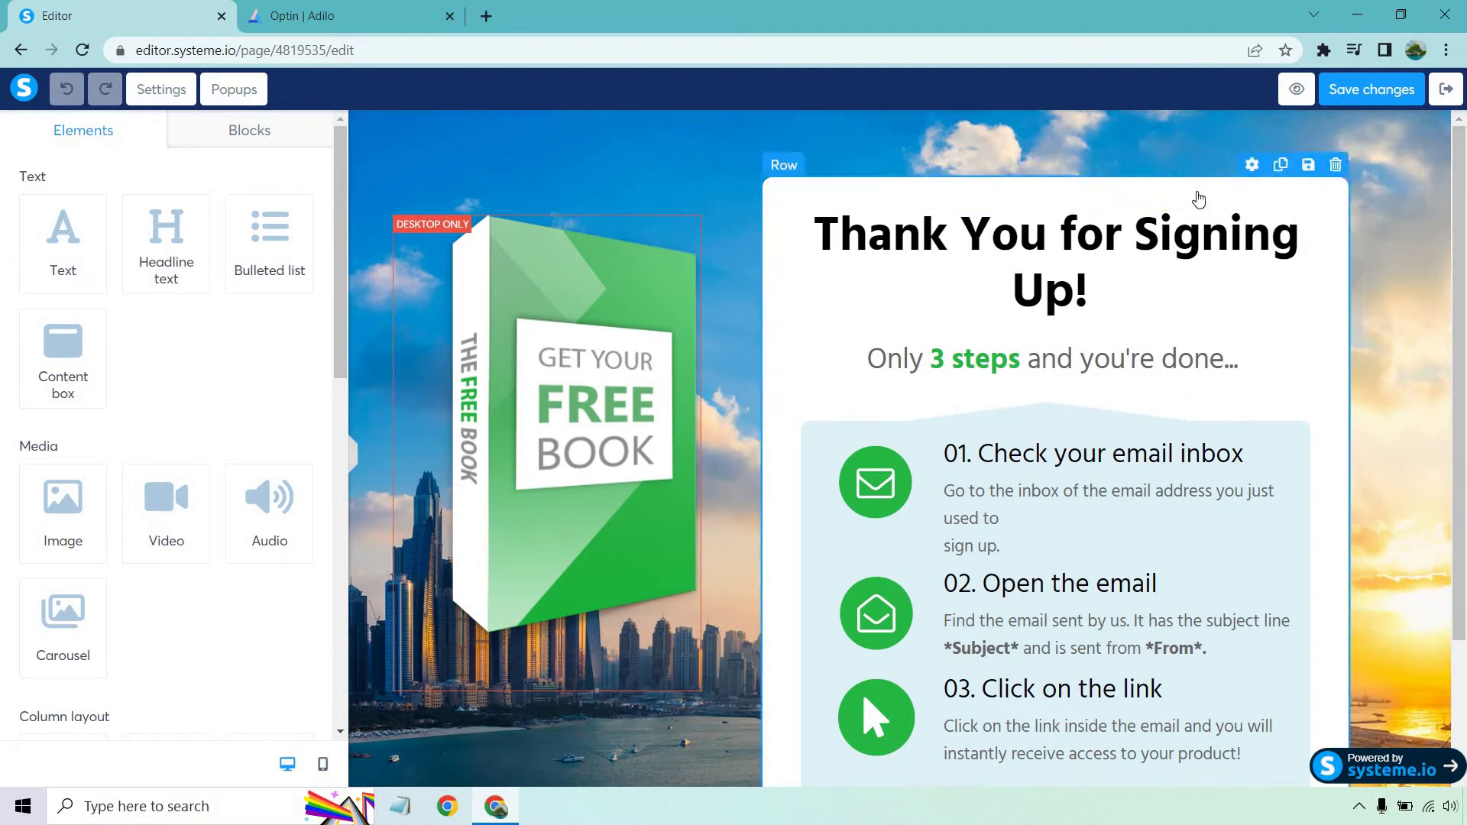
pyautogui.moveTo(1198, 199); pyautogui.dragTo(816, 366)
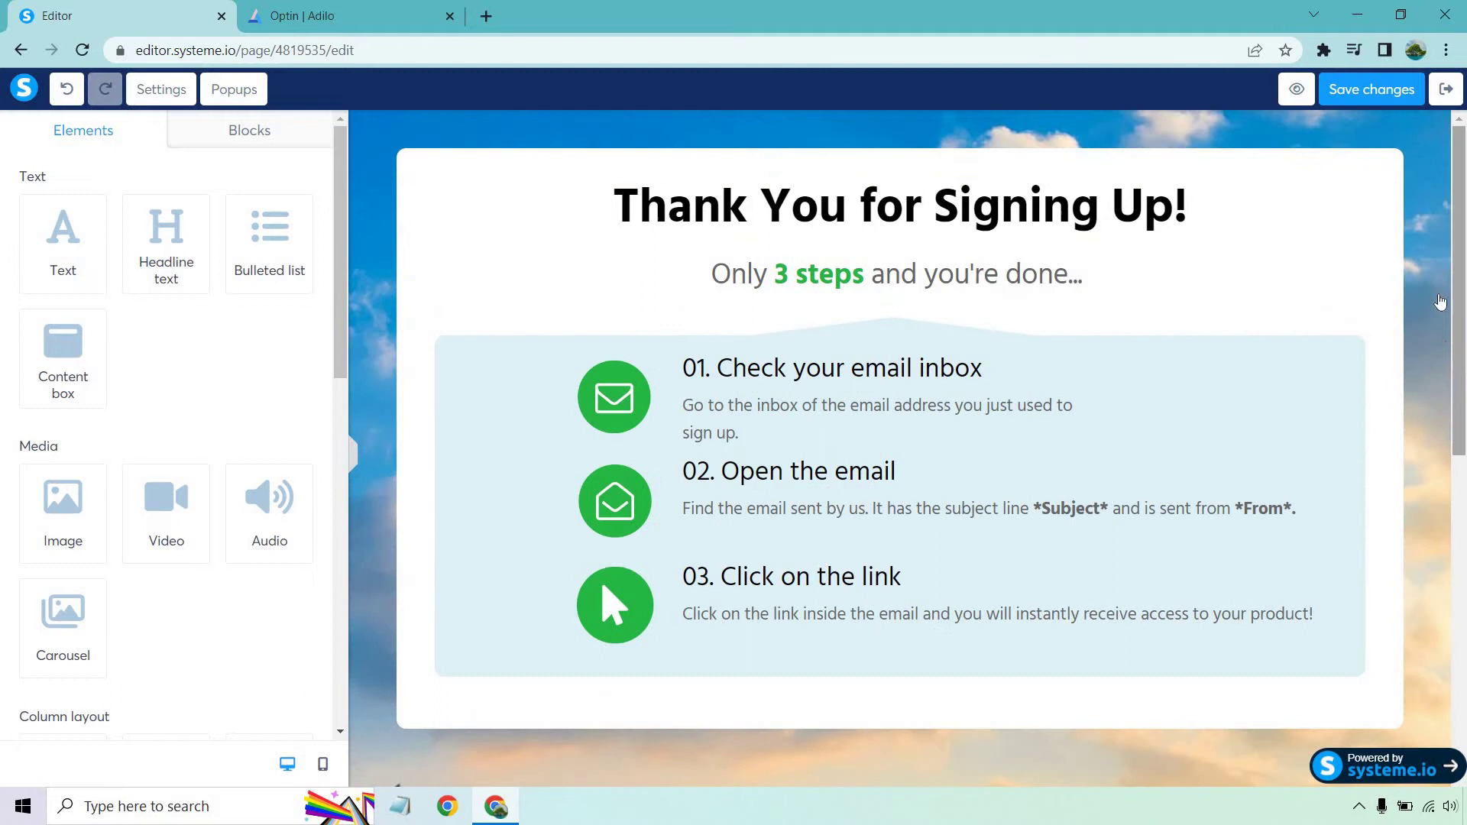
pyautogui.scroll(-5, 1430, 275)
pyautogui.scroll(2, 1431, 275)
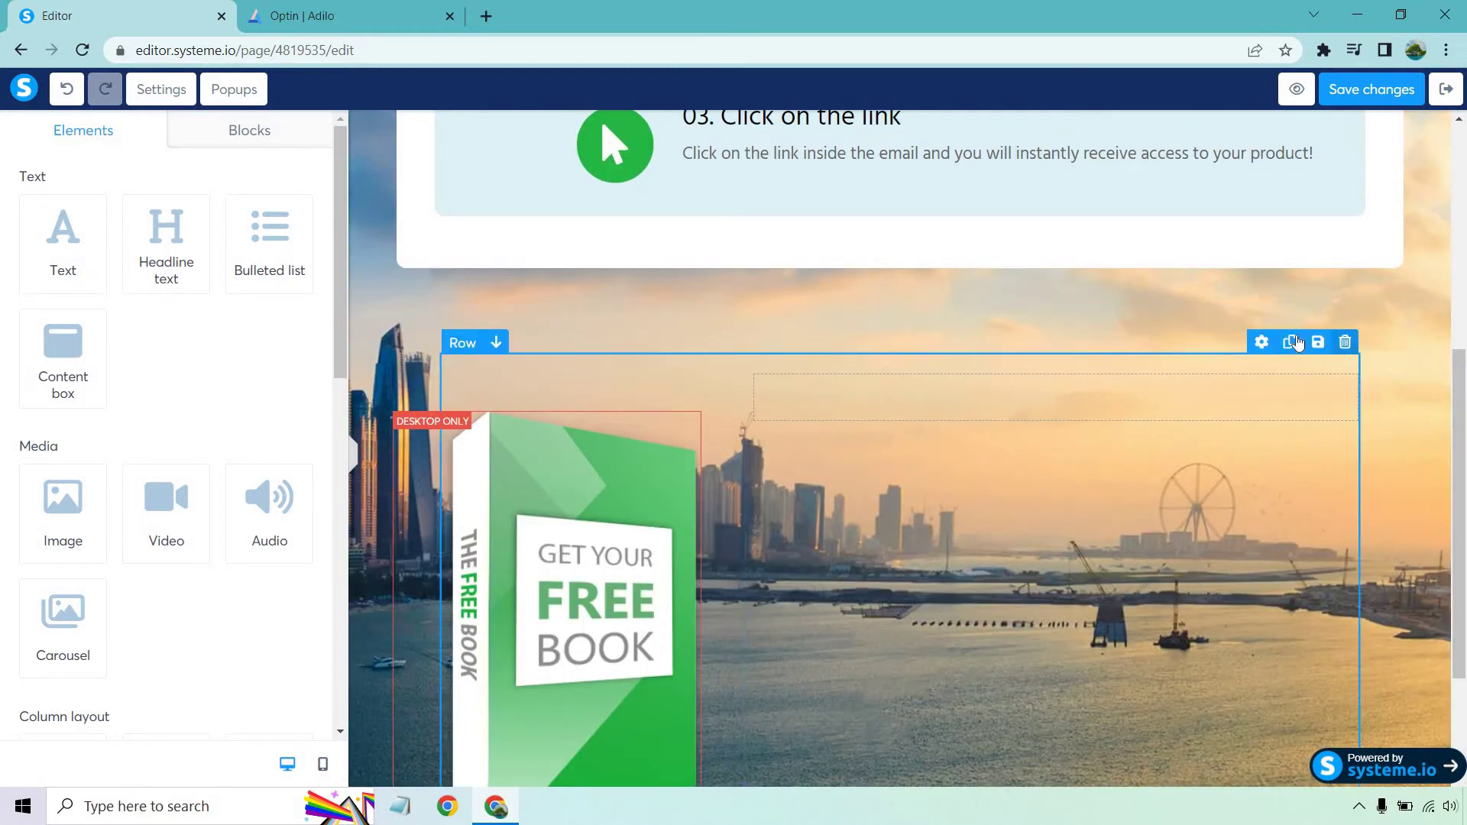
# Delete the row holding the free-book image
pyautogui.click(1345, 341)
pyautogui.click(825, 158)
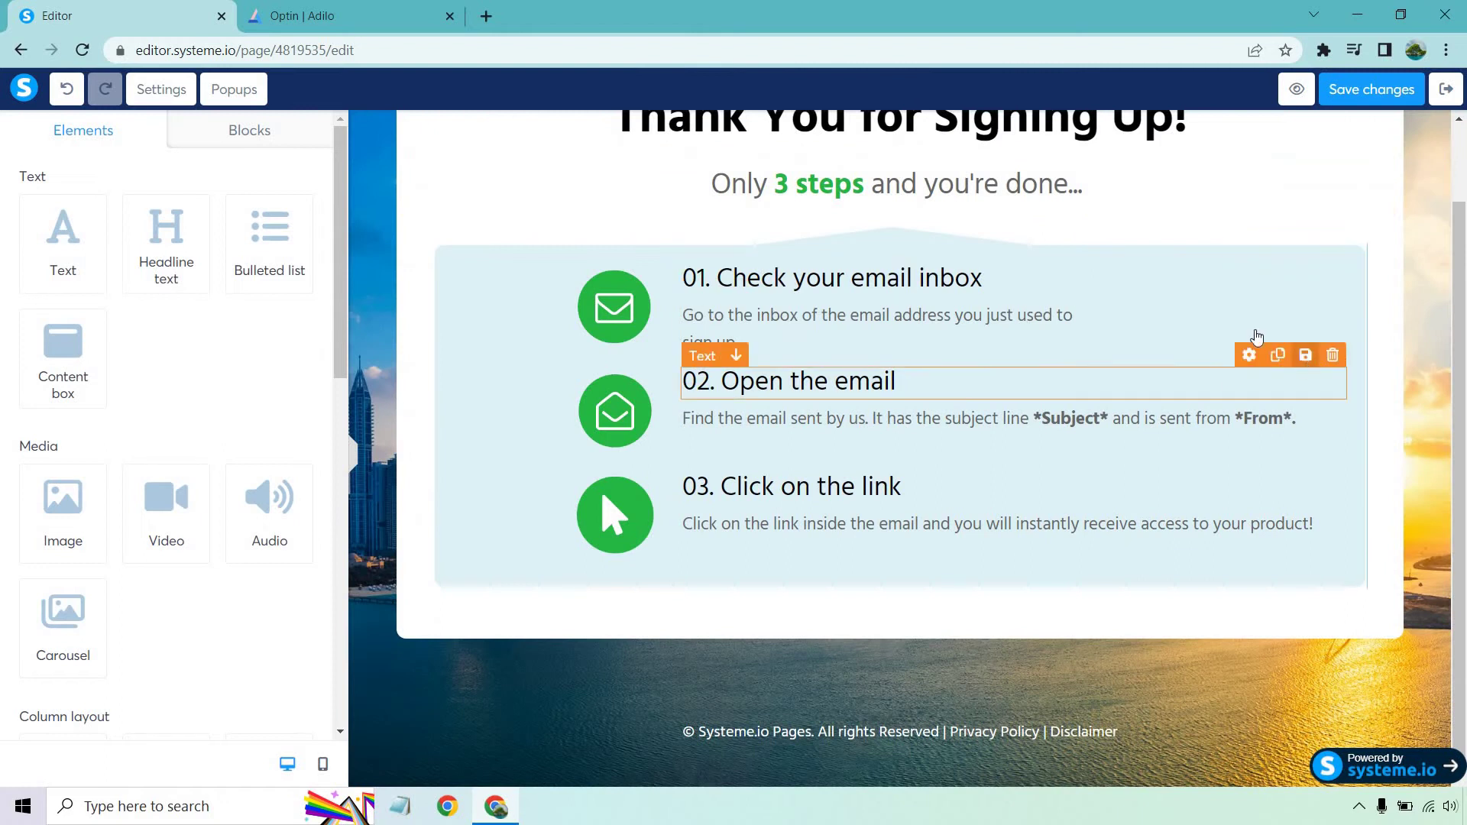
pyautogui.scroll(2, 1254, 331)
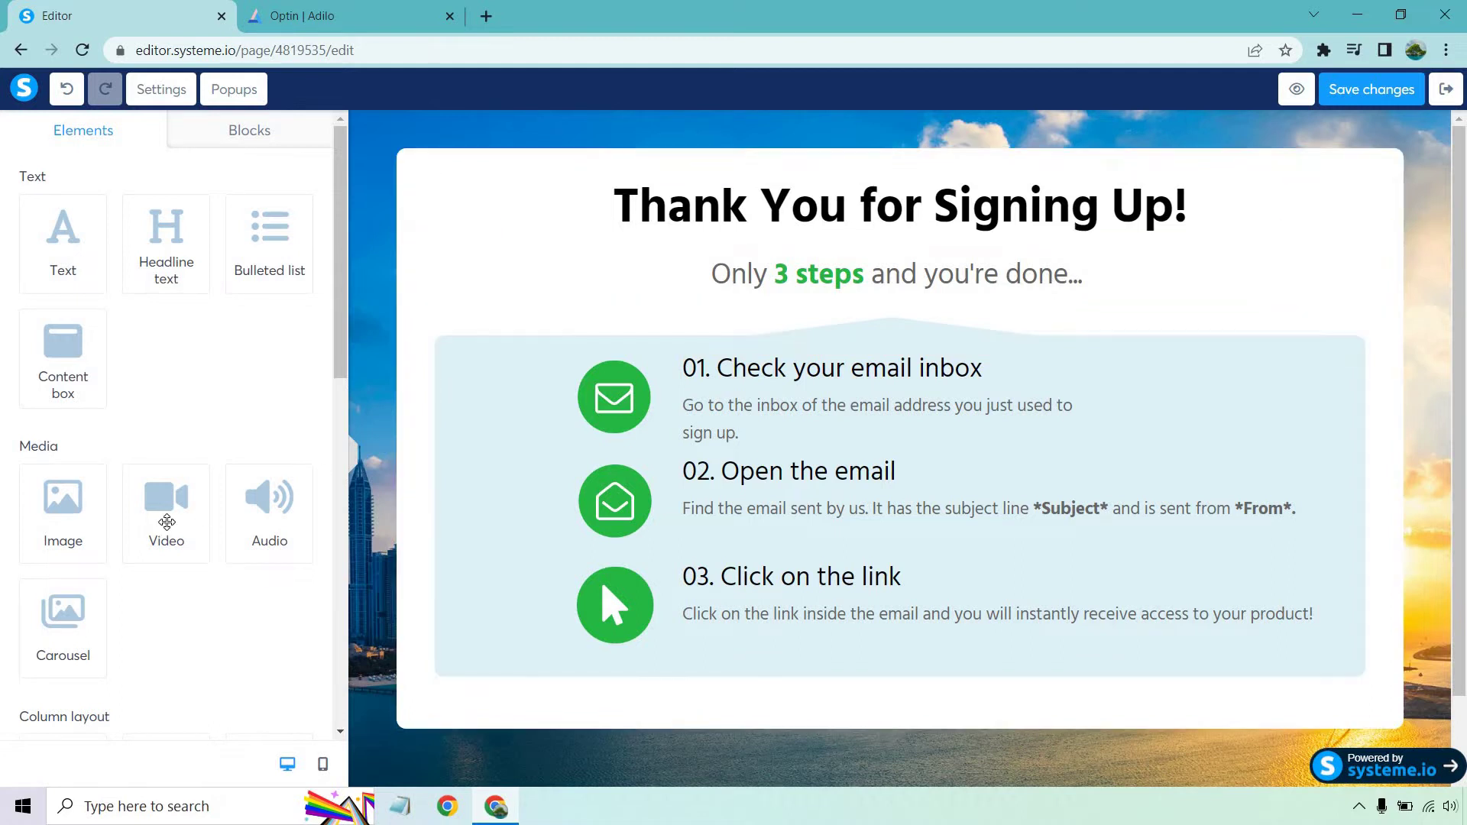
# Place a Video element below the Thank You headline and bring up Adilo's Optin video page
pyautogui.moveTo(165, 523); pyautogui.dragTo(944, 237)
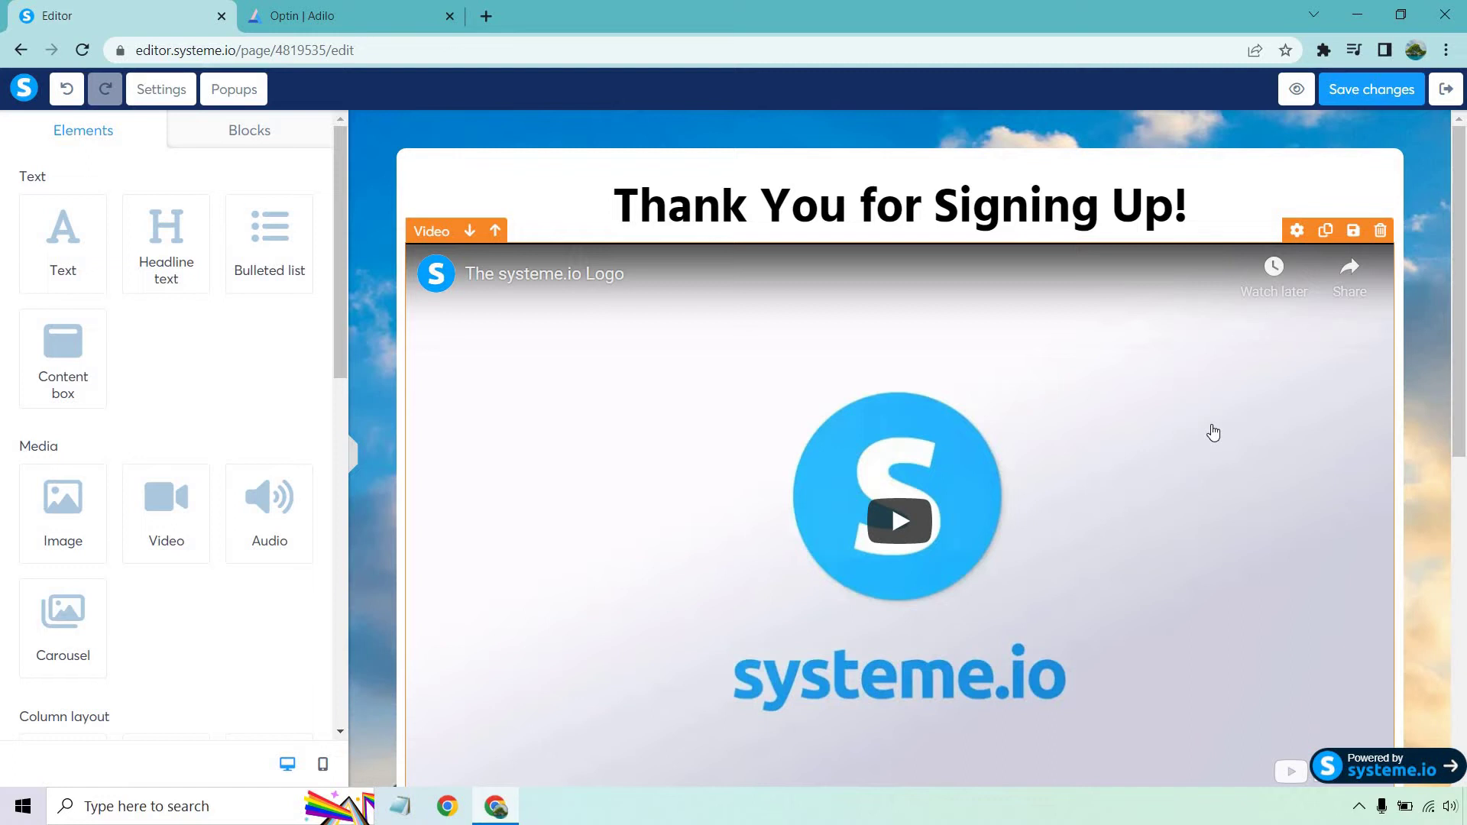
pyautogui.click(1215, 432)
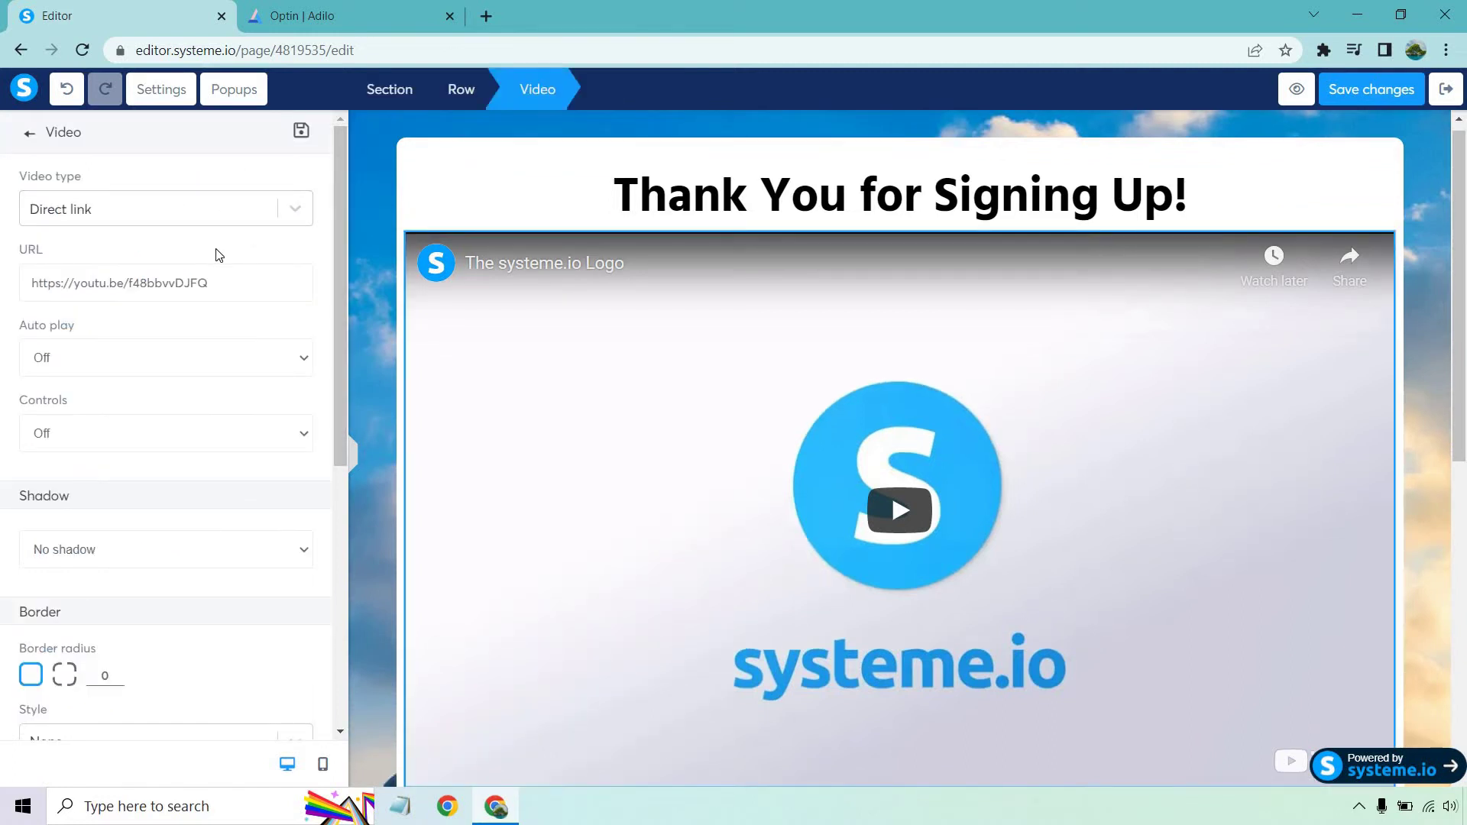
pyautogui.click(338, 9)
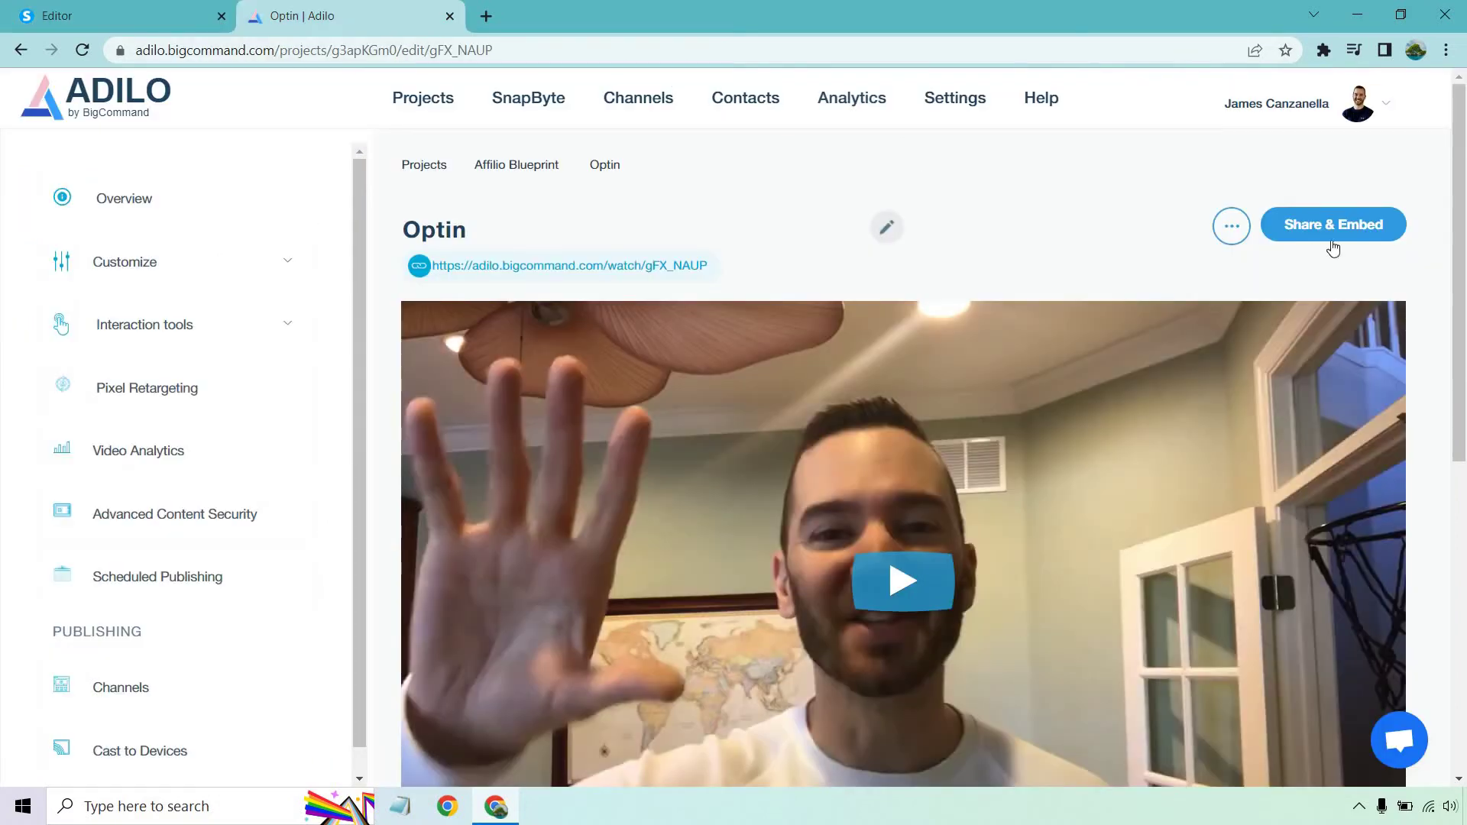
# Copy the Optin video's Responsive embed code from Adilo and return to the Systeme.io editor
pyautogui.click(1350, 224)
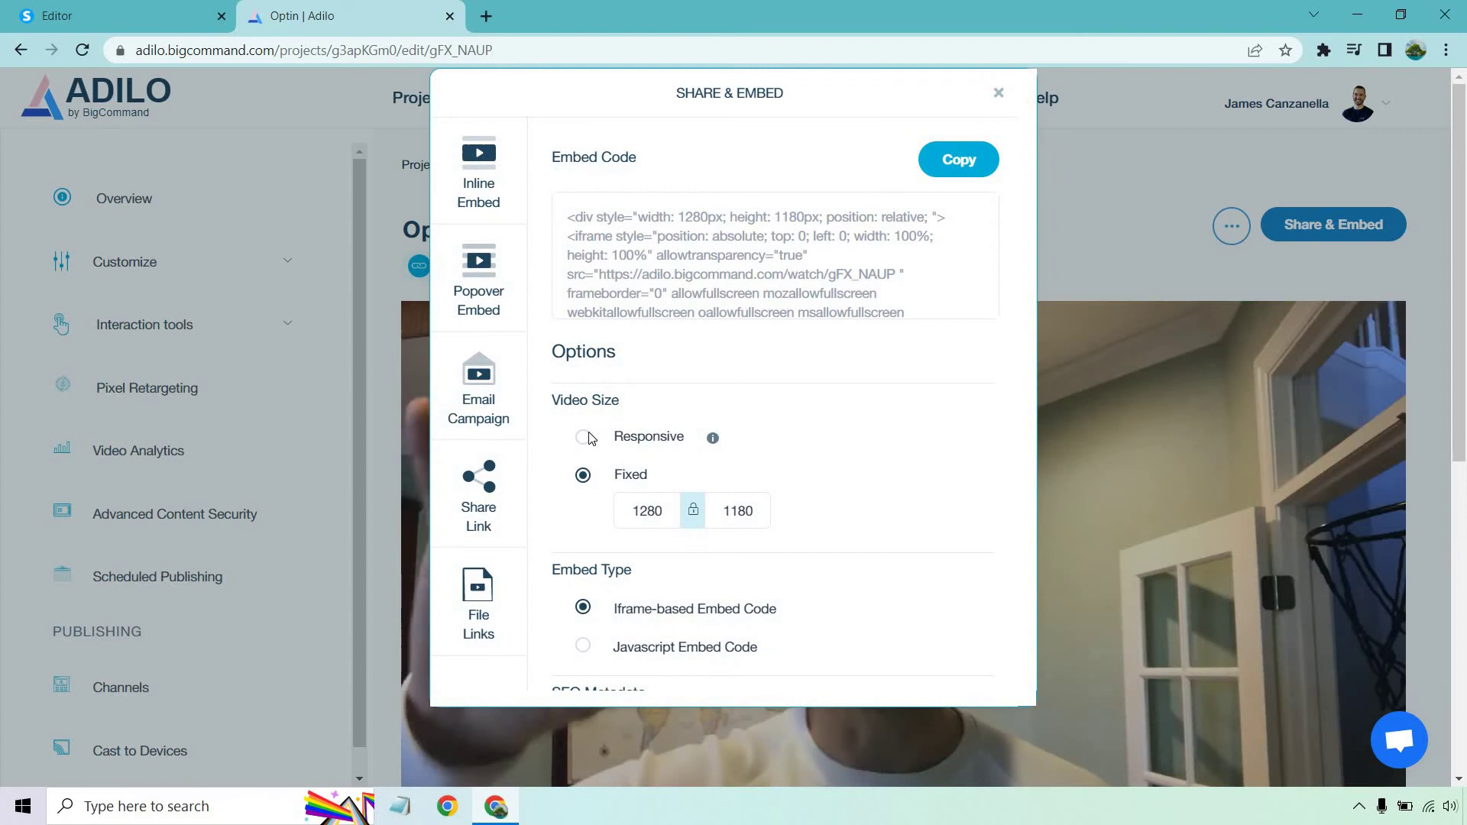
pyautogui.click(584, 437)
pyautogui.click(986, 165)
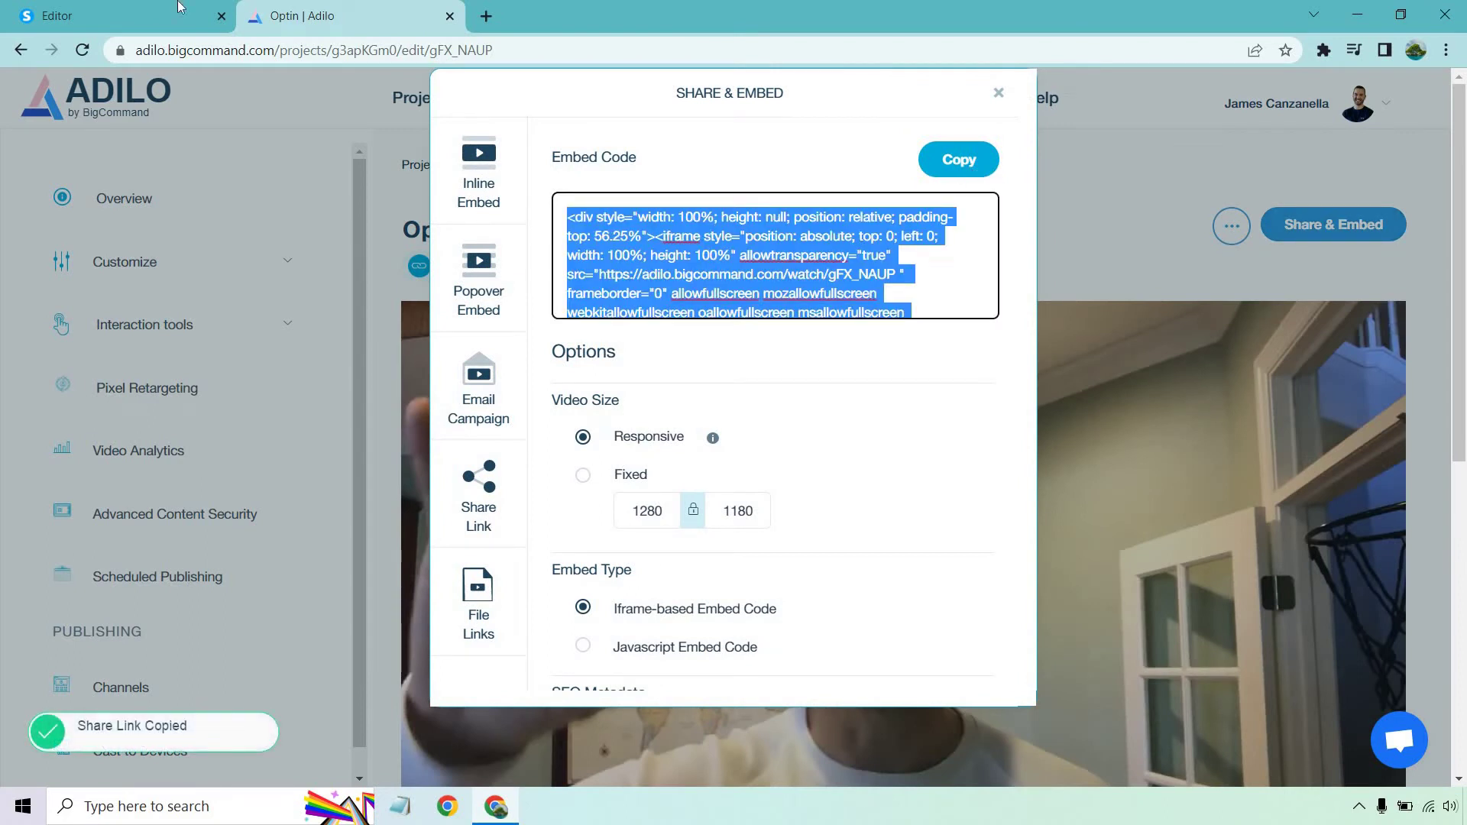
pyautogui.click(105, 9)
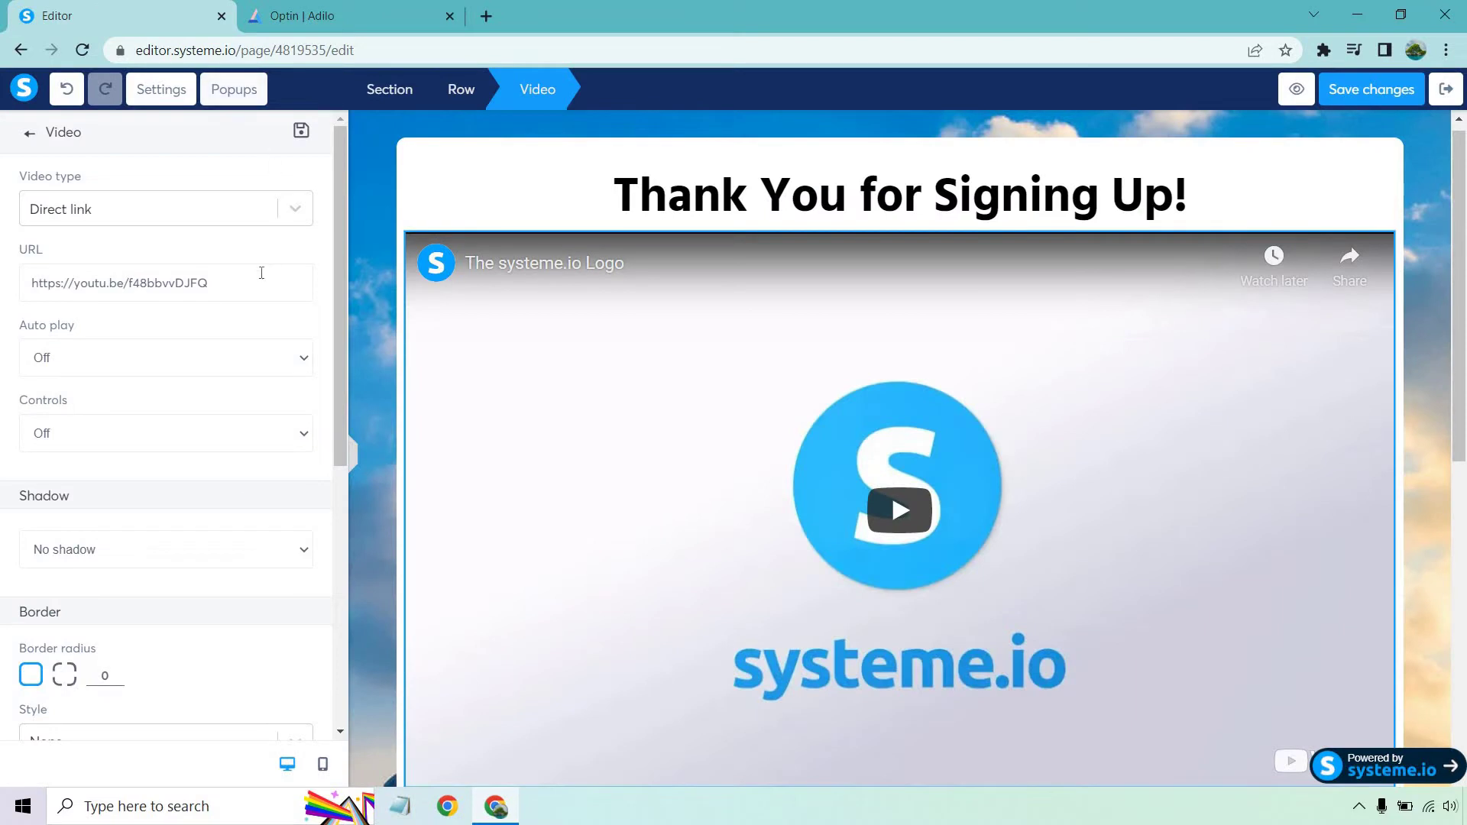
# Switch the video block to a custom embed and paste in the Adilo embed code
pyautogui.click(288, 216)
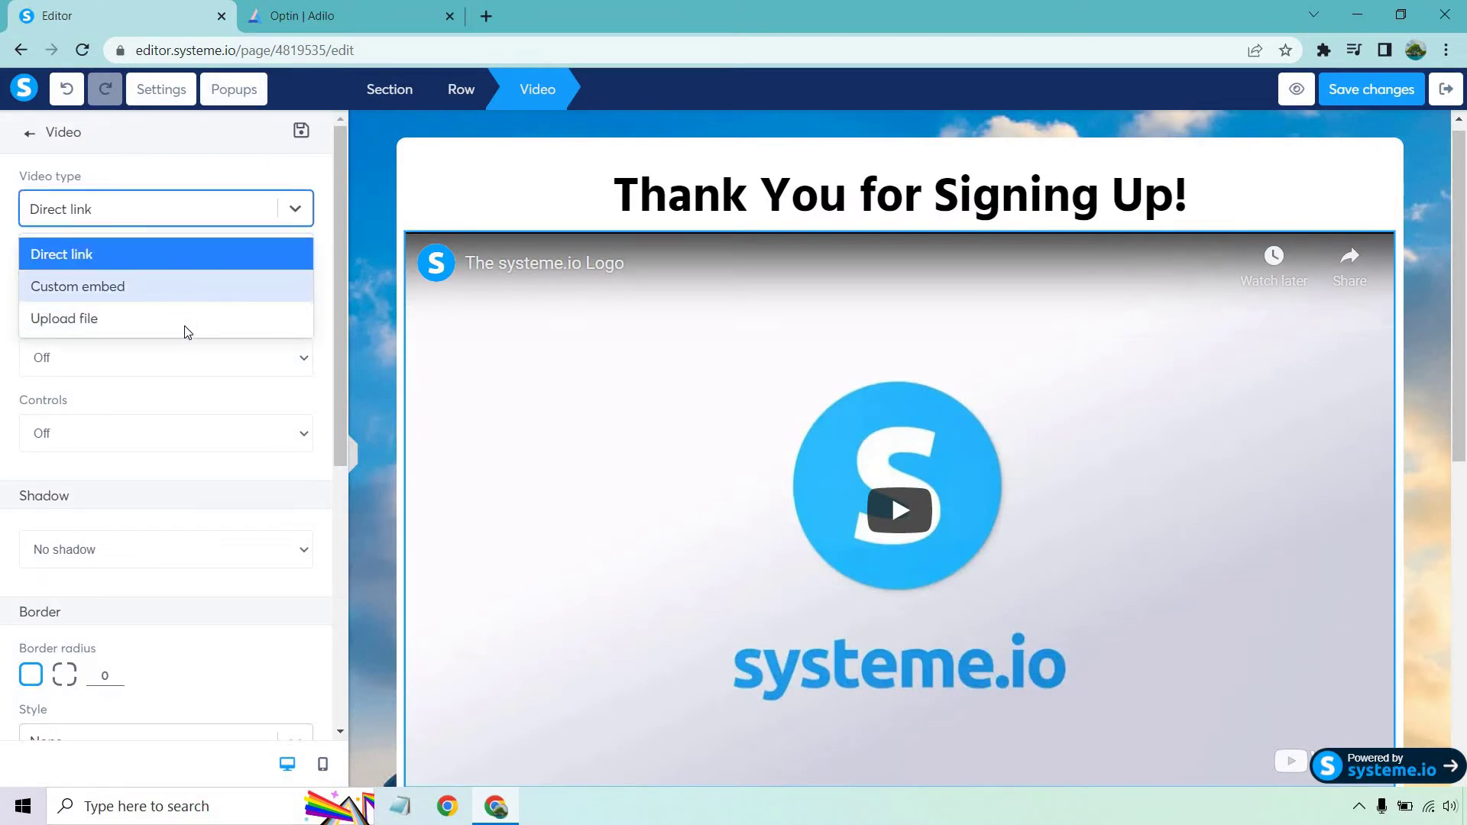
pyautogui.click(168, 290)
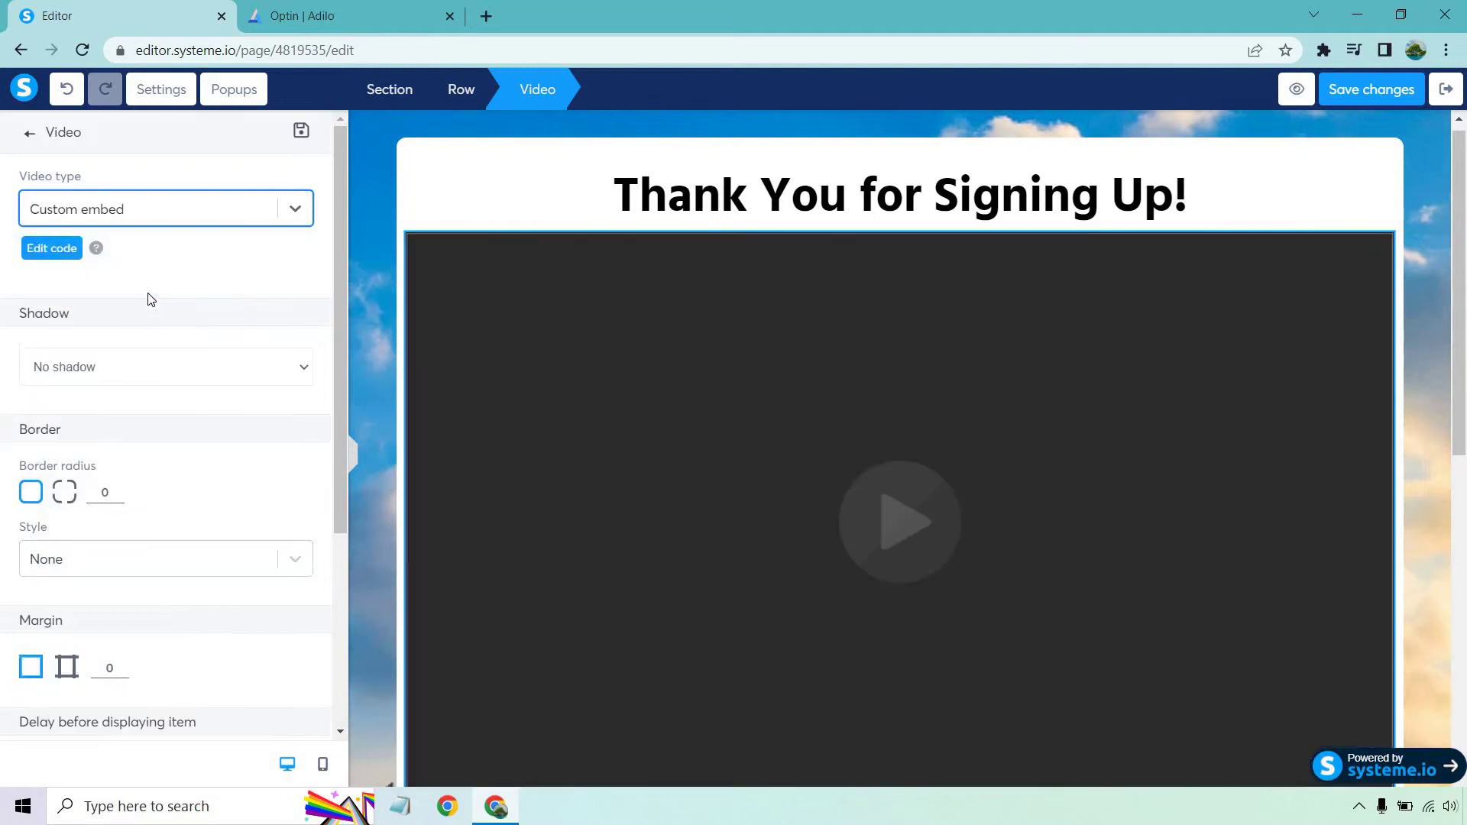
pyautogui.click(53, 247)
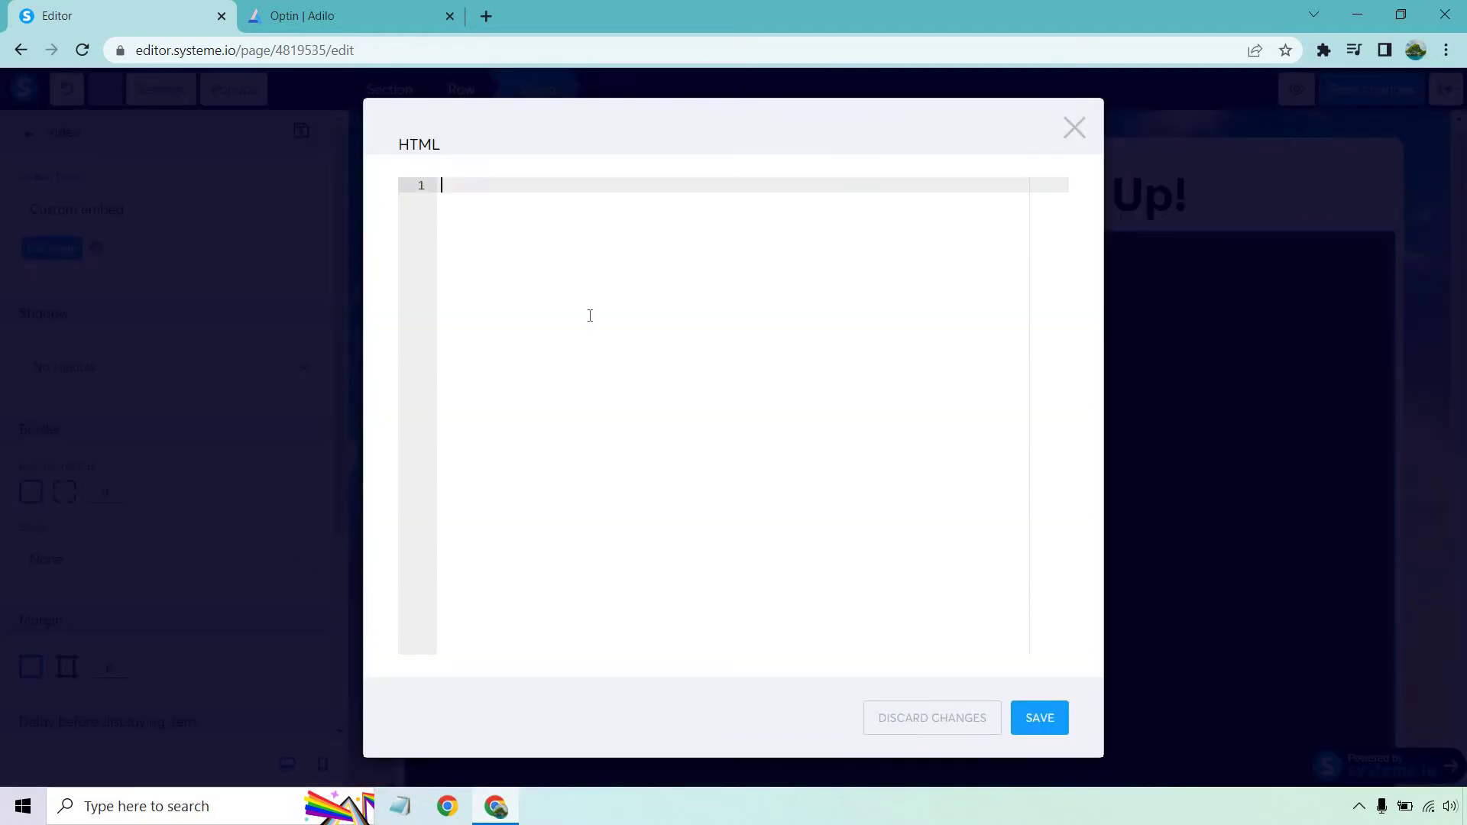
pyautogui.hotkey('ctrl', 'v')
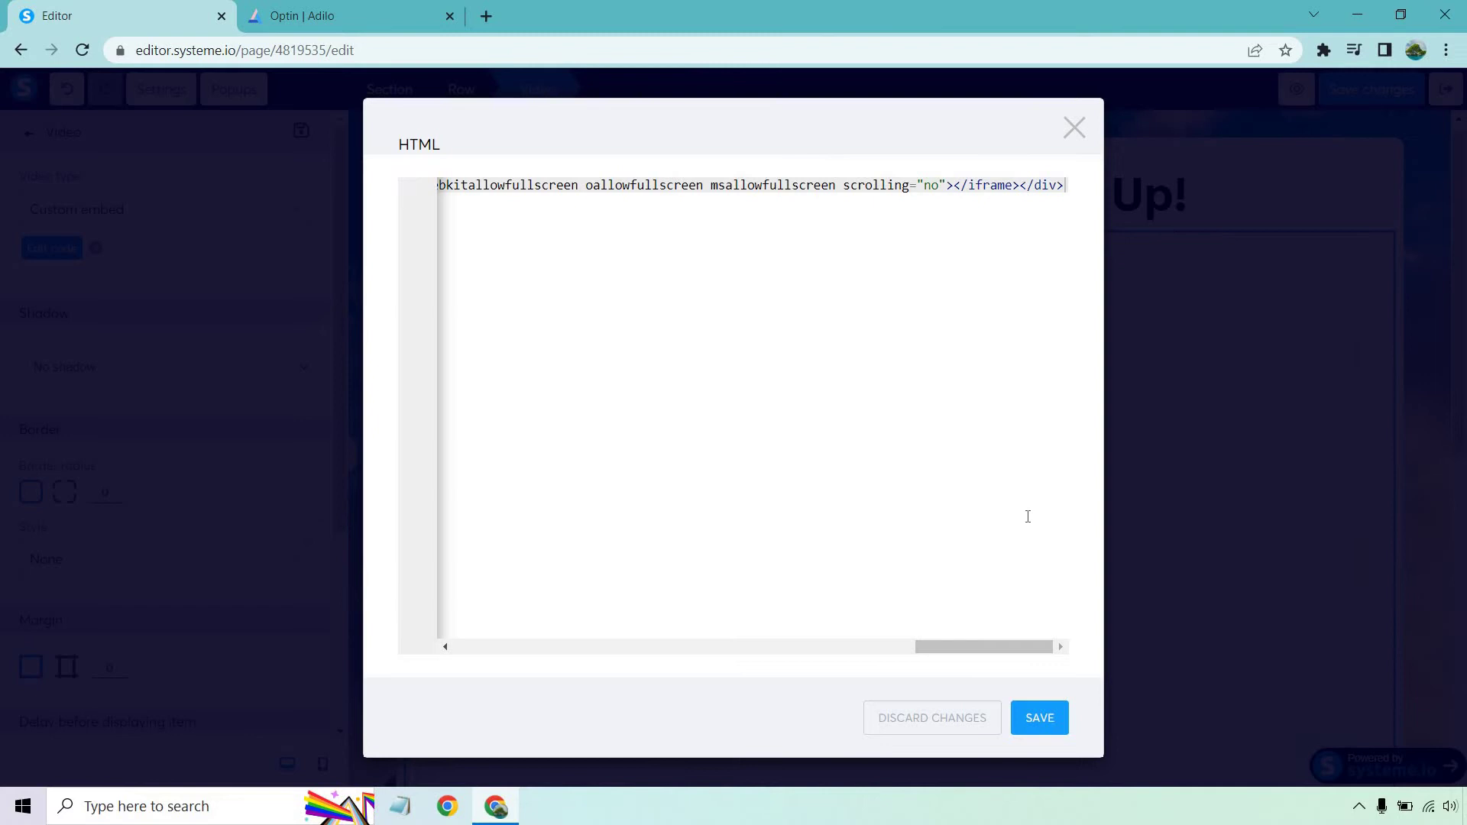
pyautogui.click(1146, 290)
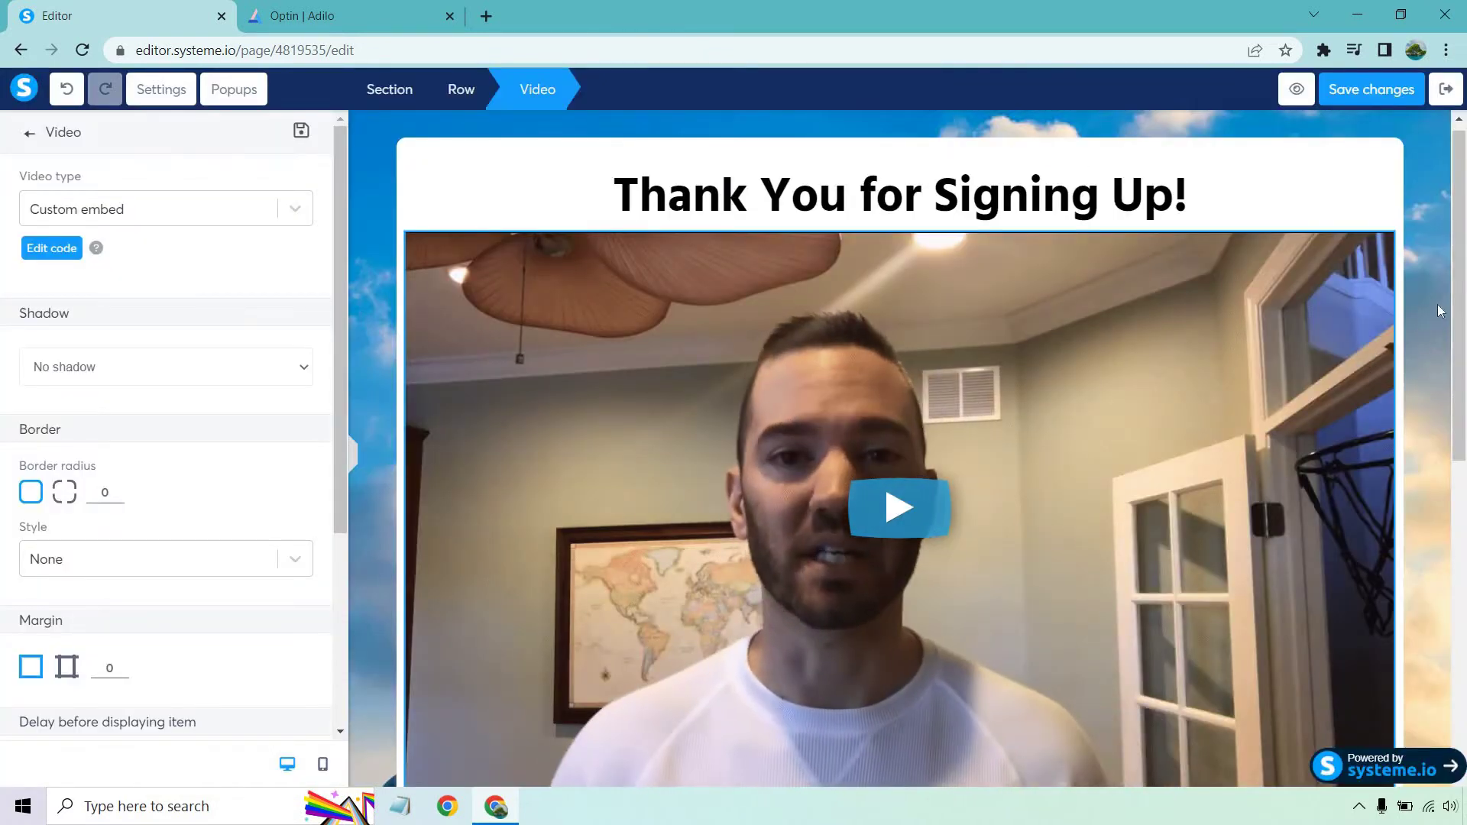
# Duplicate the 'Only 3 steps' text line and move the copy above the video
pyautogui.click(1415, 209)
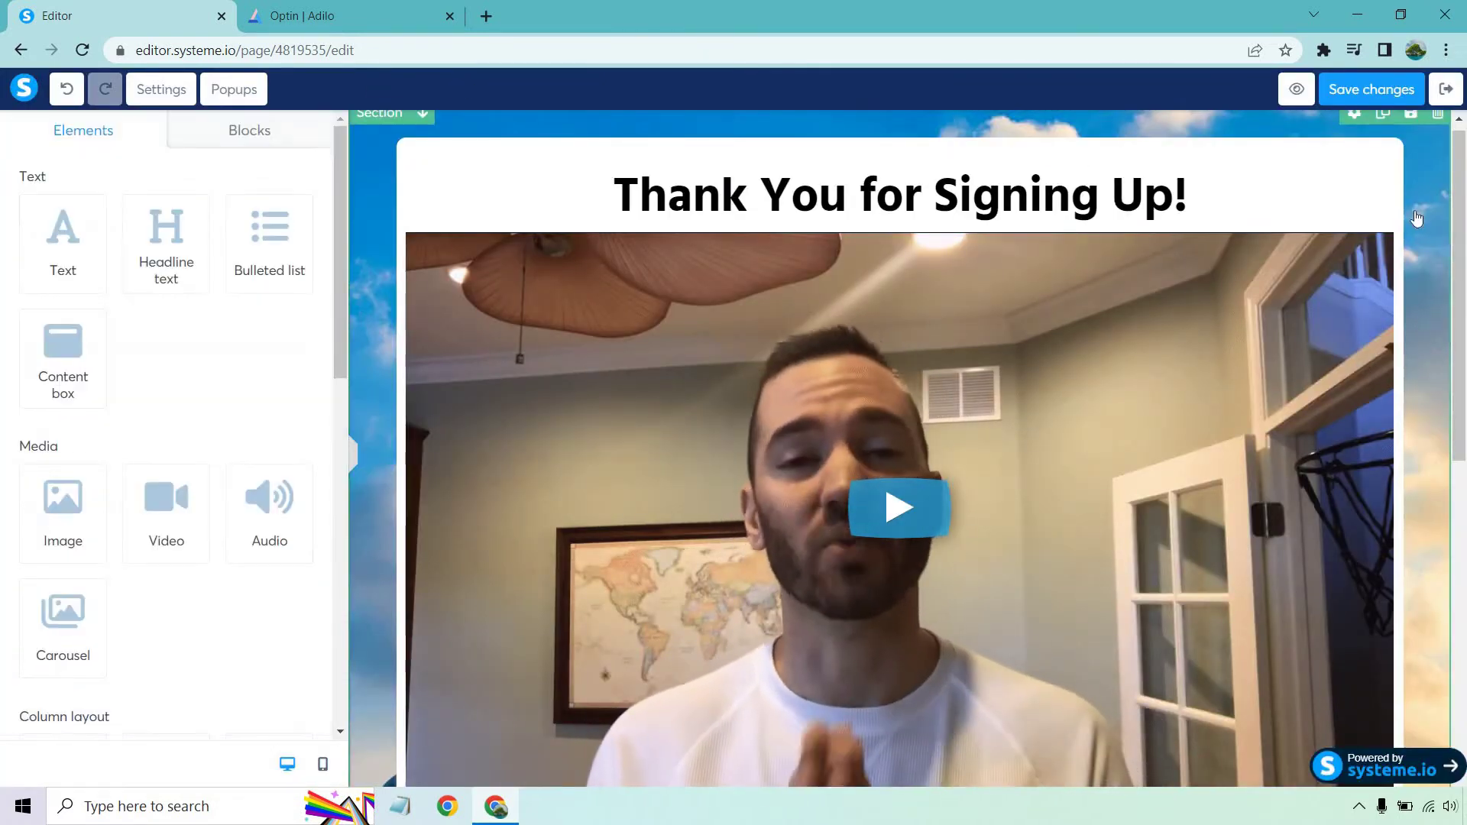
pyautogui.scroll(-1, 1425, 229)
pyautogui.scroll(-5, 1421, 236)
pyautogui.scroll(7, 1414, 314)
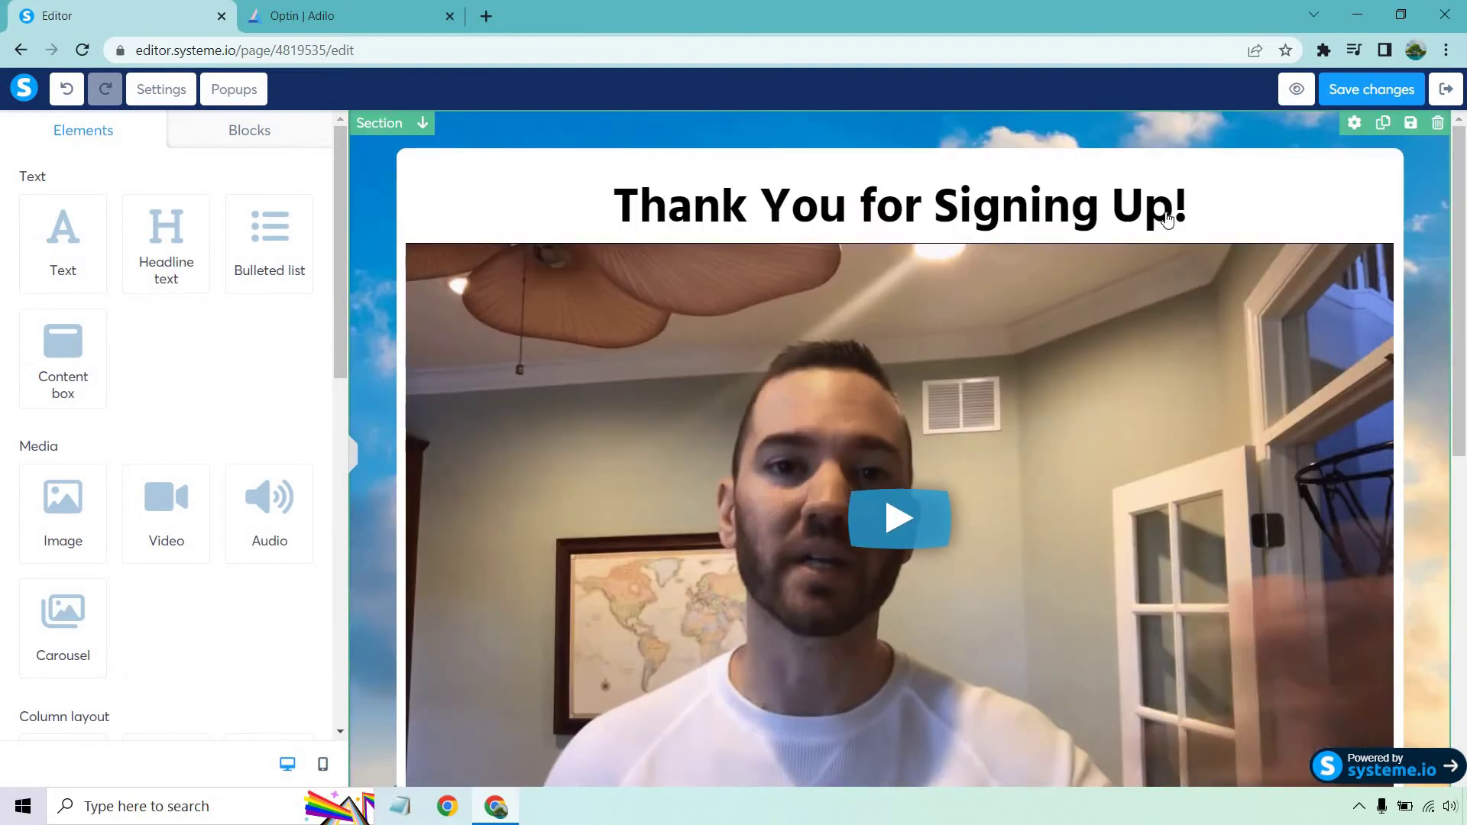
pyautogui.scroll(-5, 1090, 245)
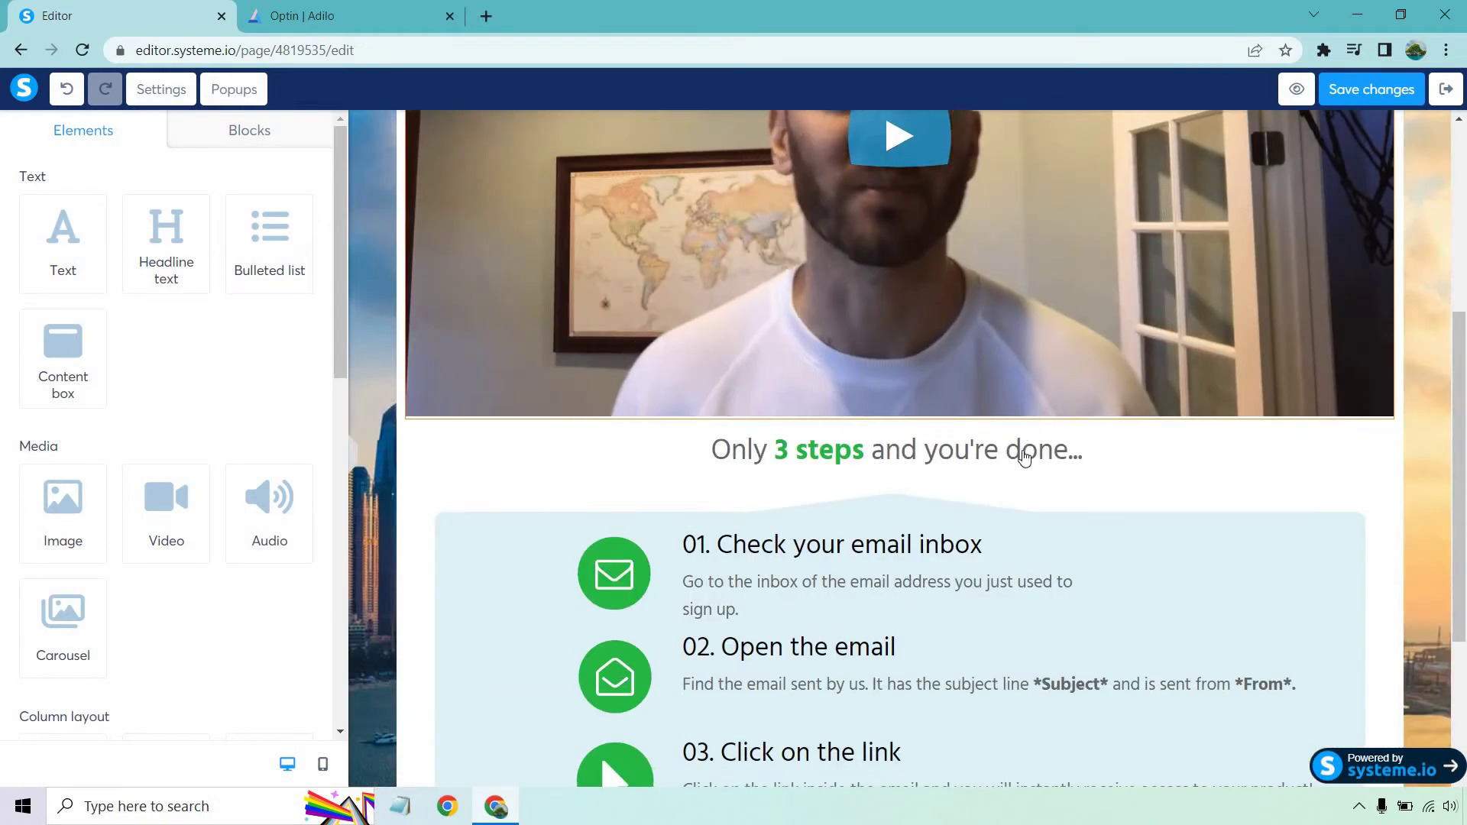
pyautogui.click(1325, 411)
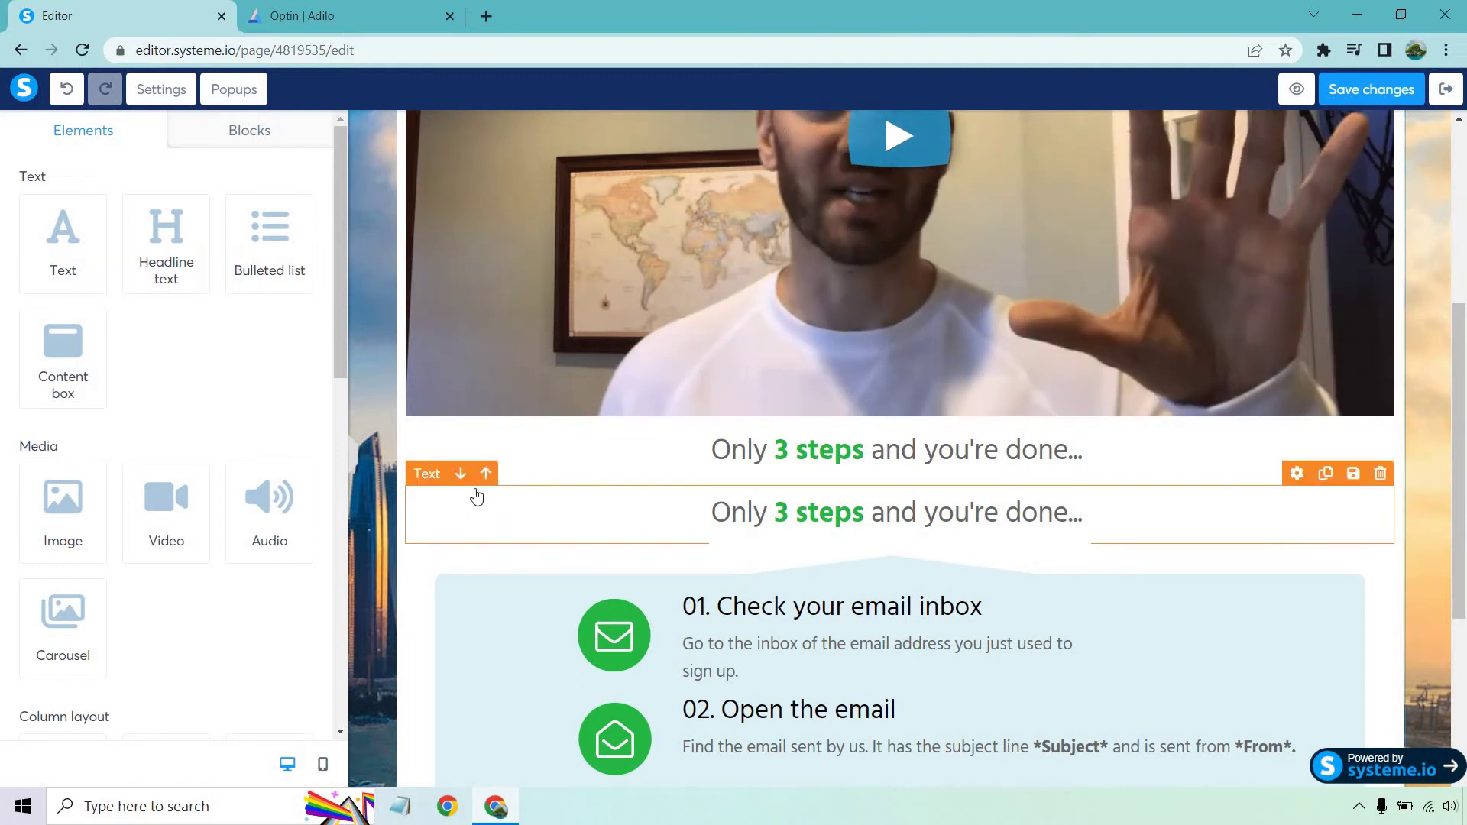
pyautogui.click(484, 477)
pyautogui.click(484, 411)
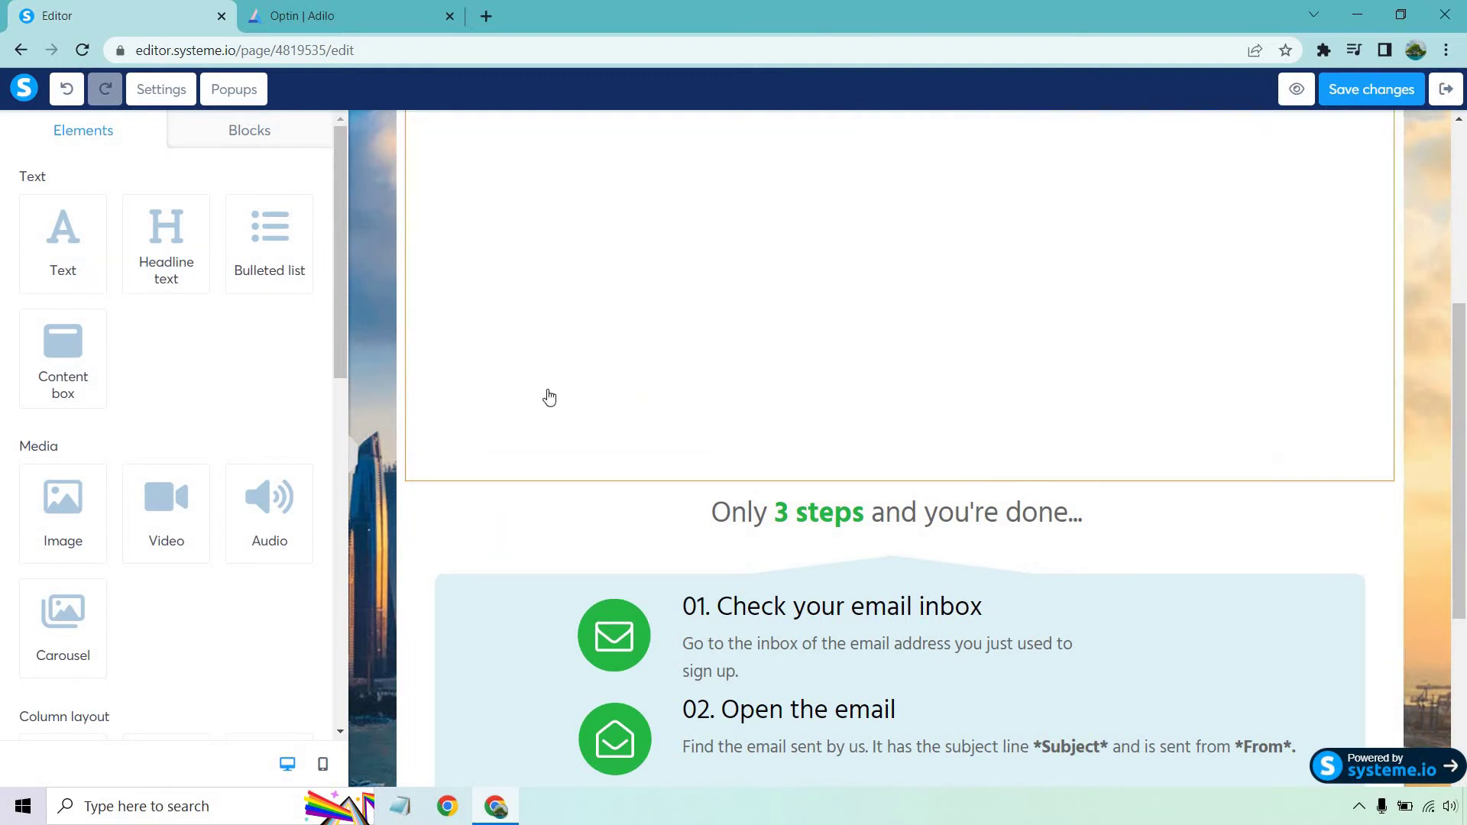
pyautogui.scroll(3, 1179, 321)
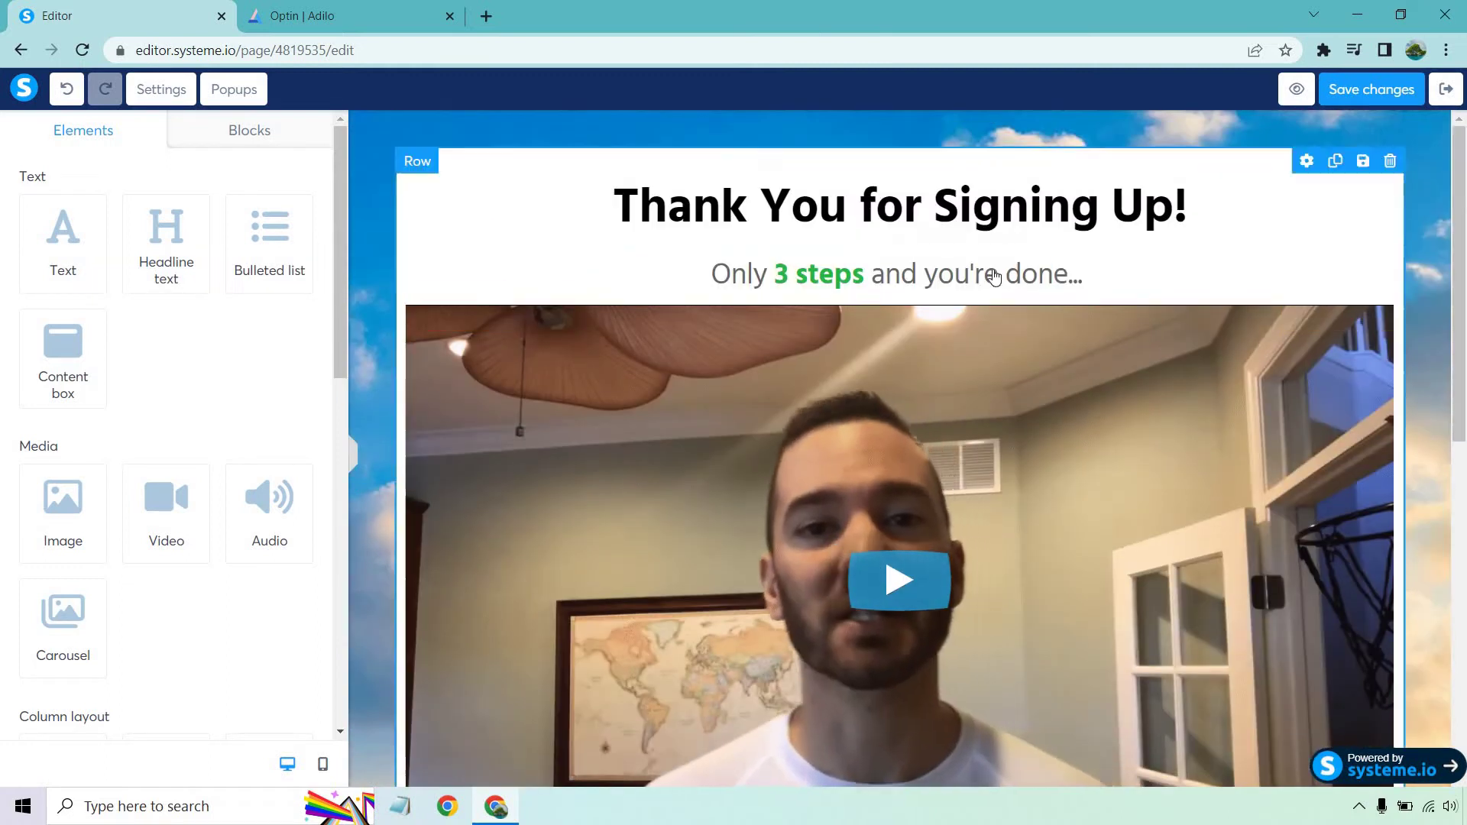
# Rewrite the copied line to 'Please watch the quick video for the next step...', keeping 'watch' green
pyautogui.click(922, 268)
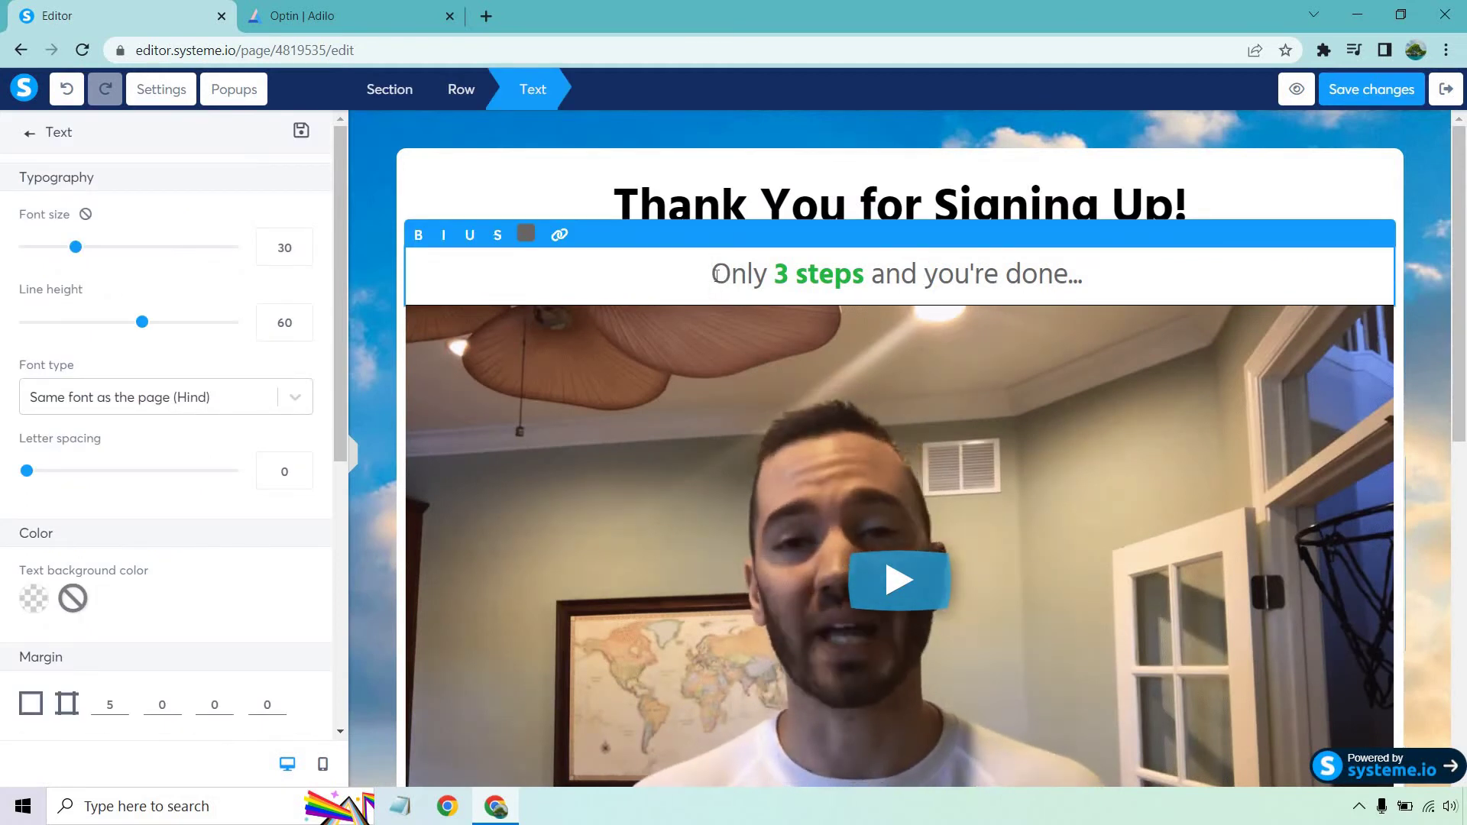
pyautogui.click(716, 273)
pyautogui.write('Please')
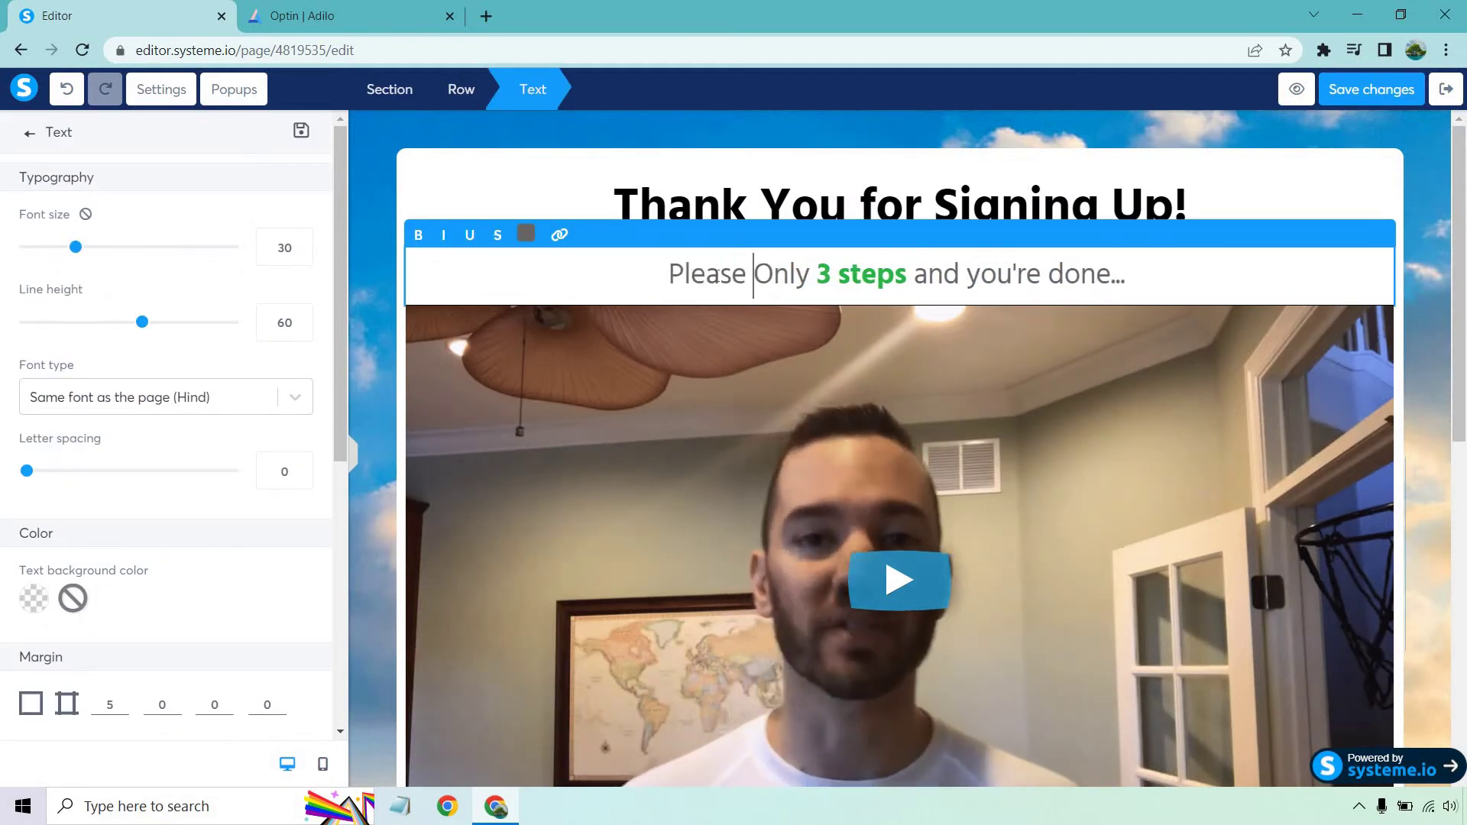
pyautogui.moveTo(820, 269); pyautogui.dragTo(908, 271)
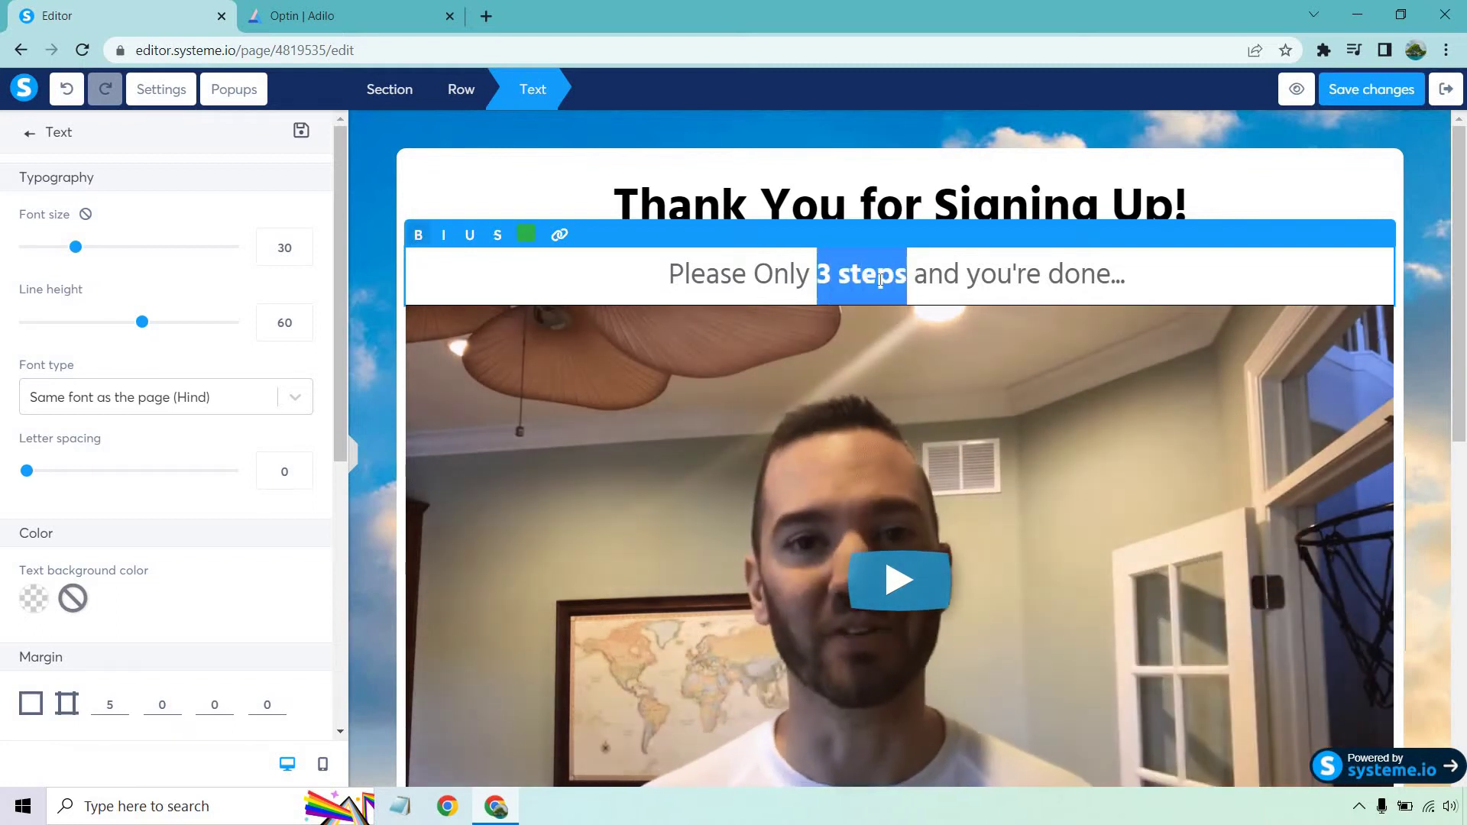
pyautogui.write('watch')
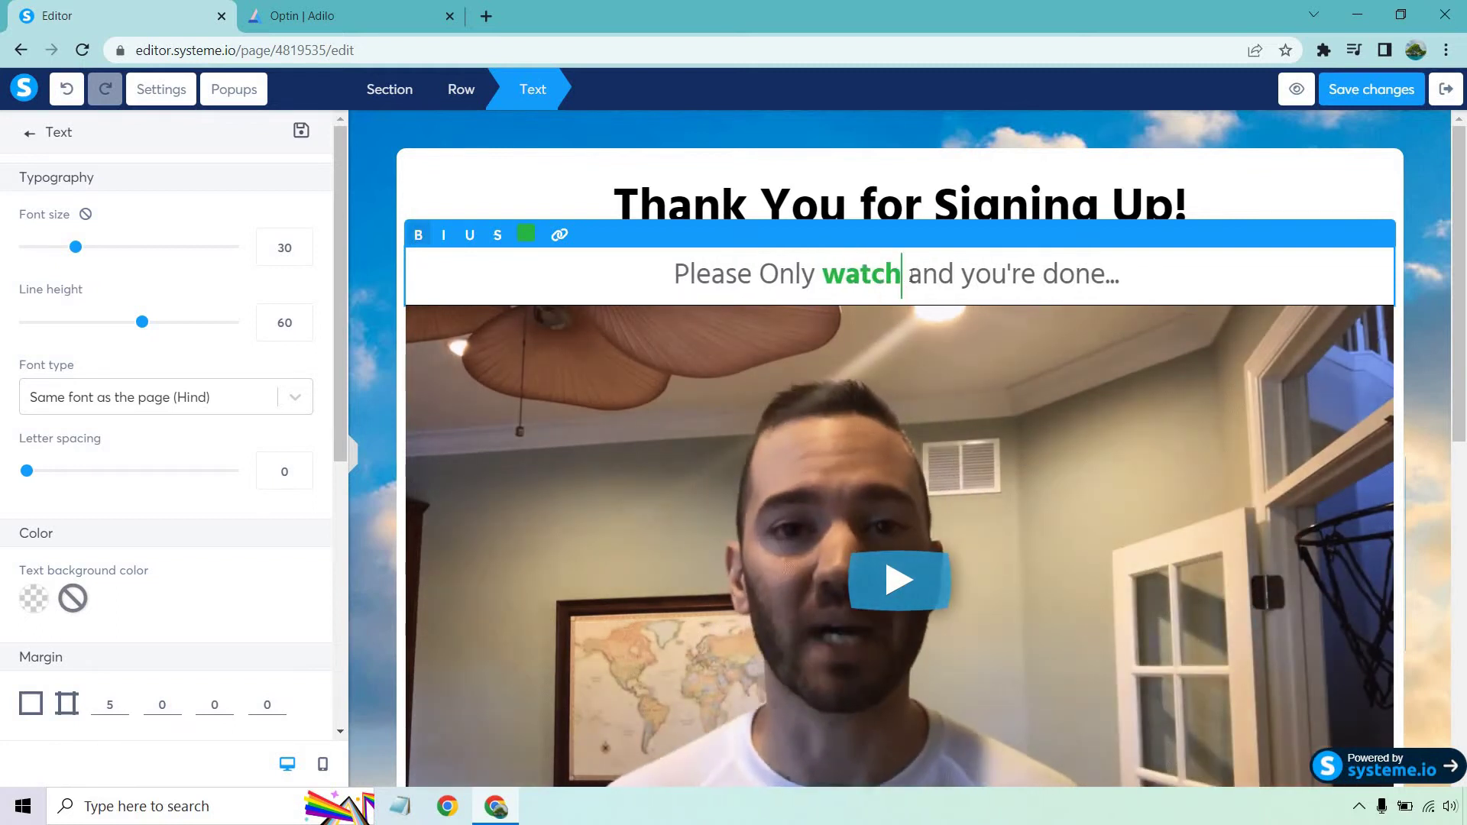
pyautogui.moveTo(912, 274); pyautogui.dragTo(1119, 272)
pyautogui.write('the qui')
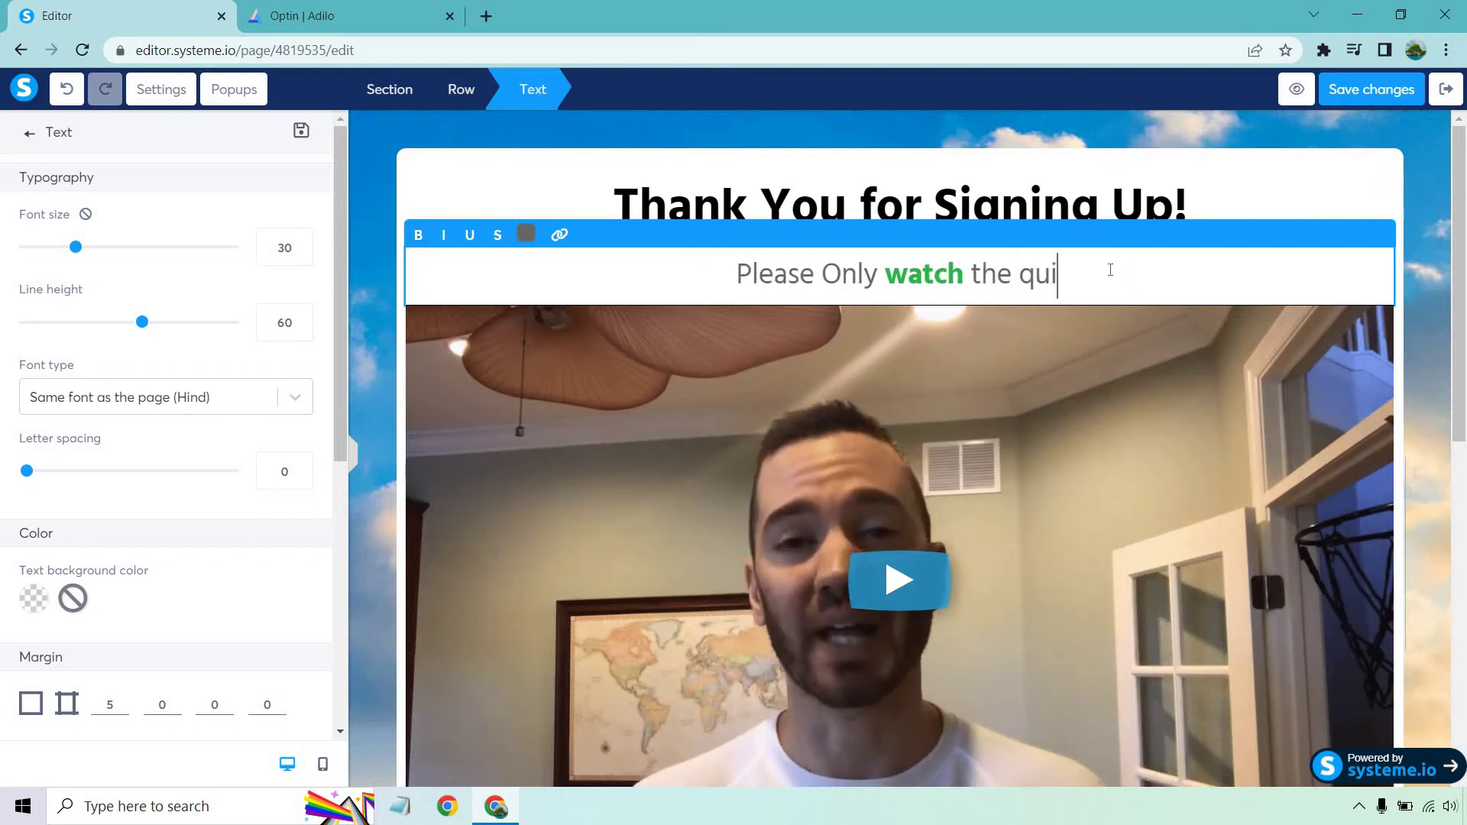
pyautogui.write('ck video for th')
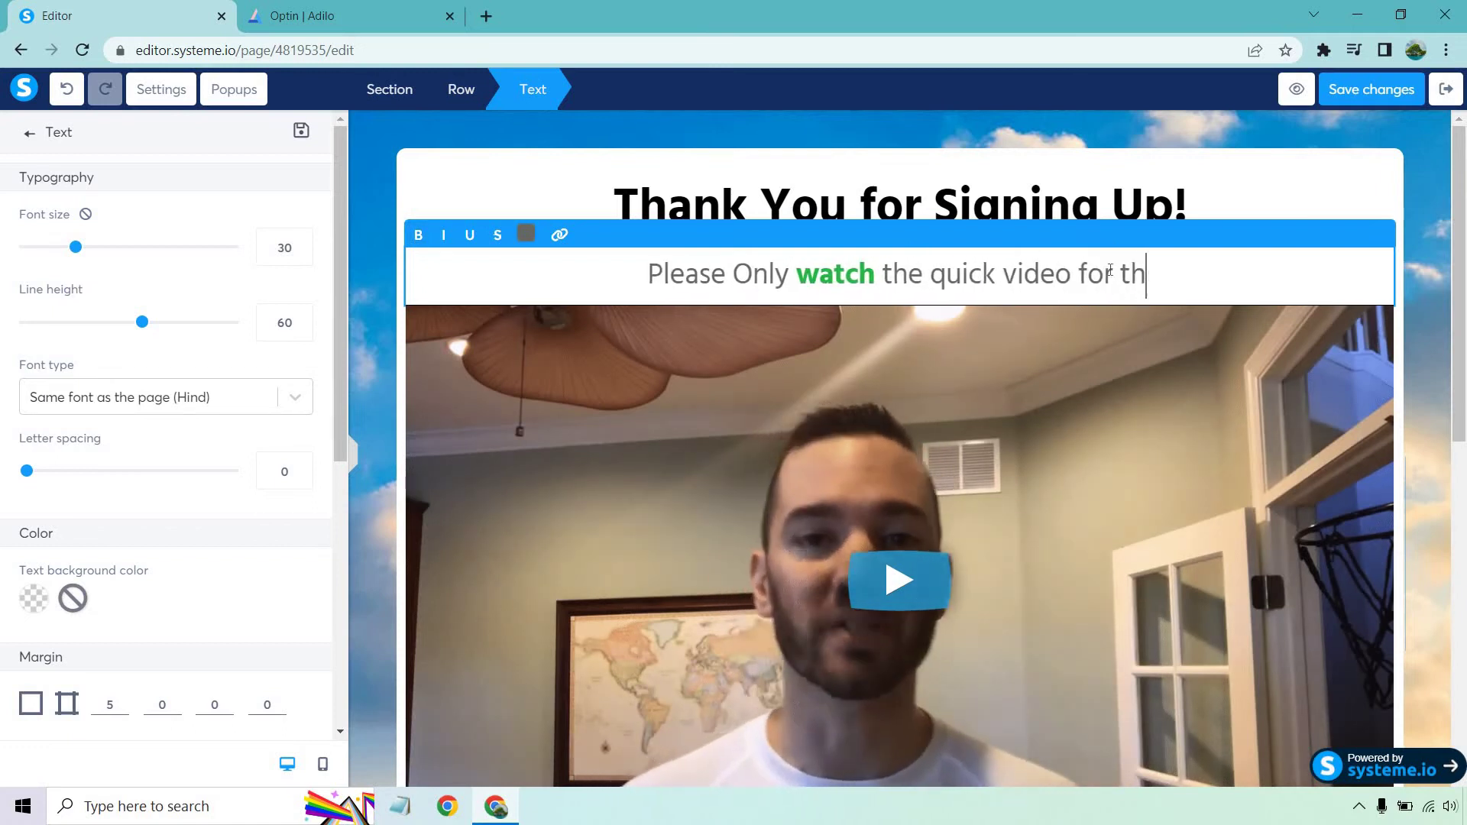
pyautogui.write('e next step.')
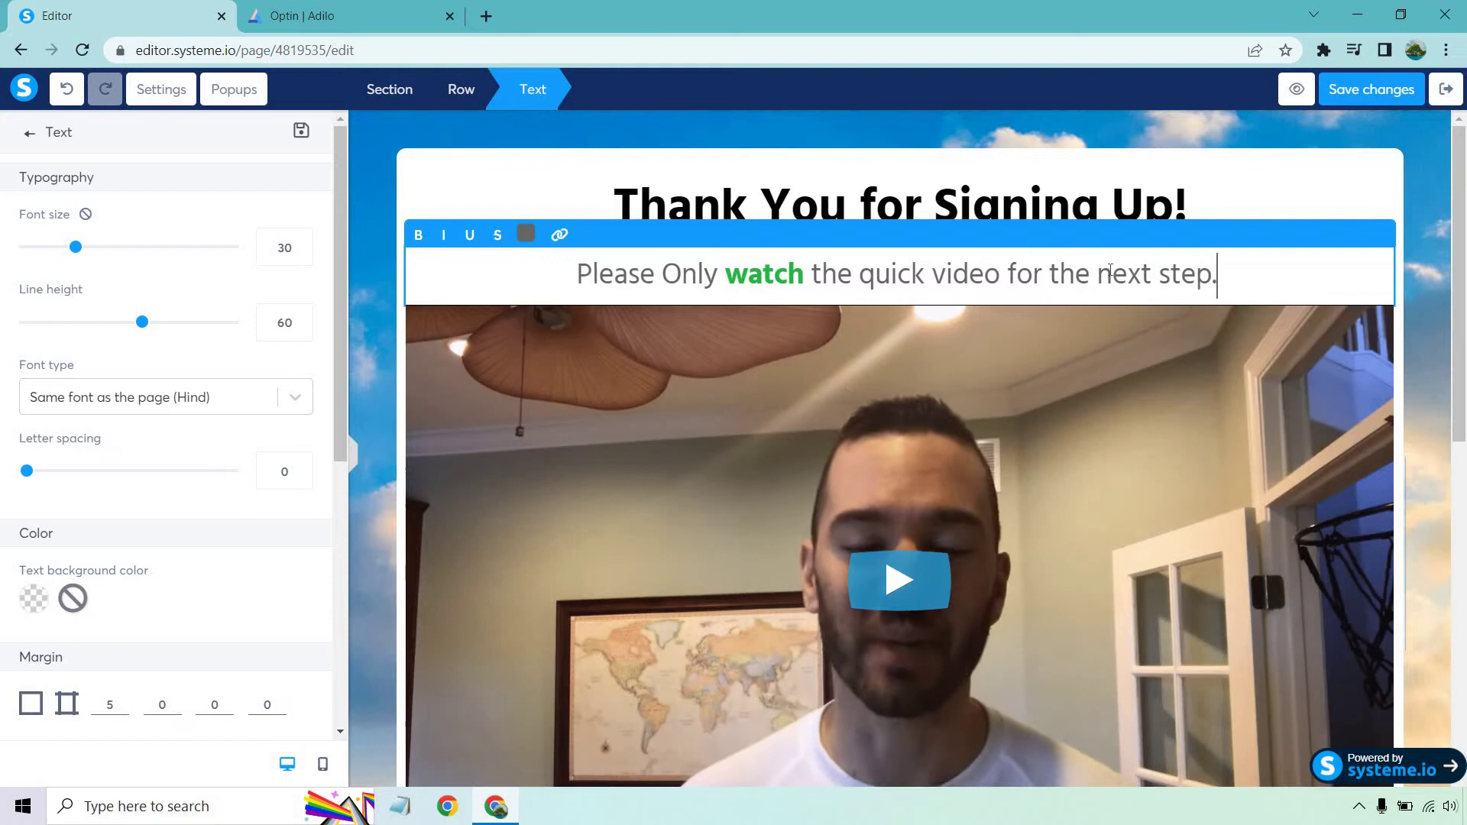
pyautogui.write('..')
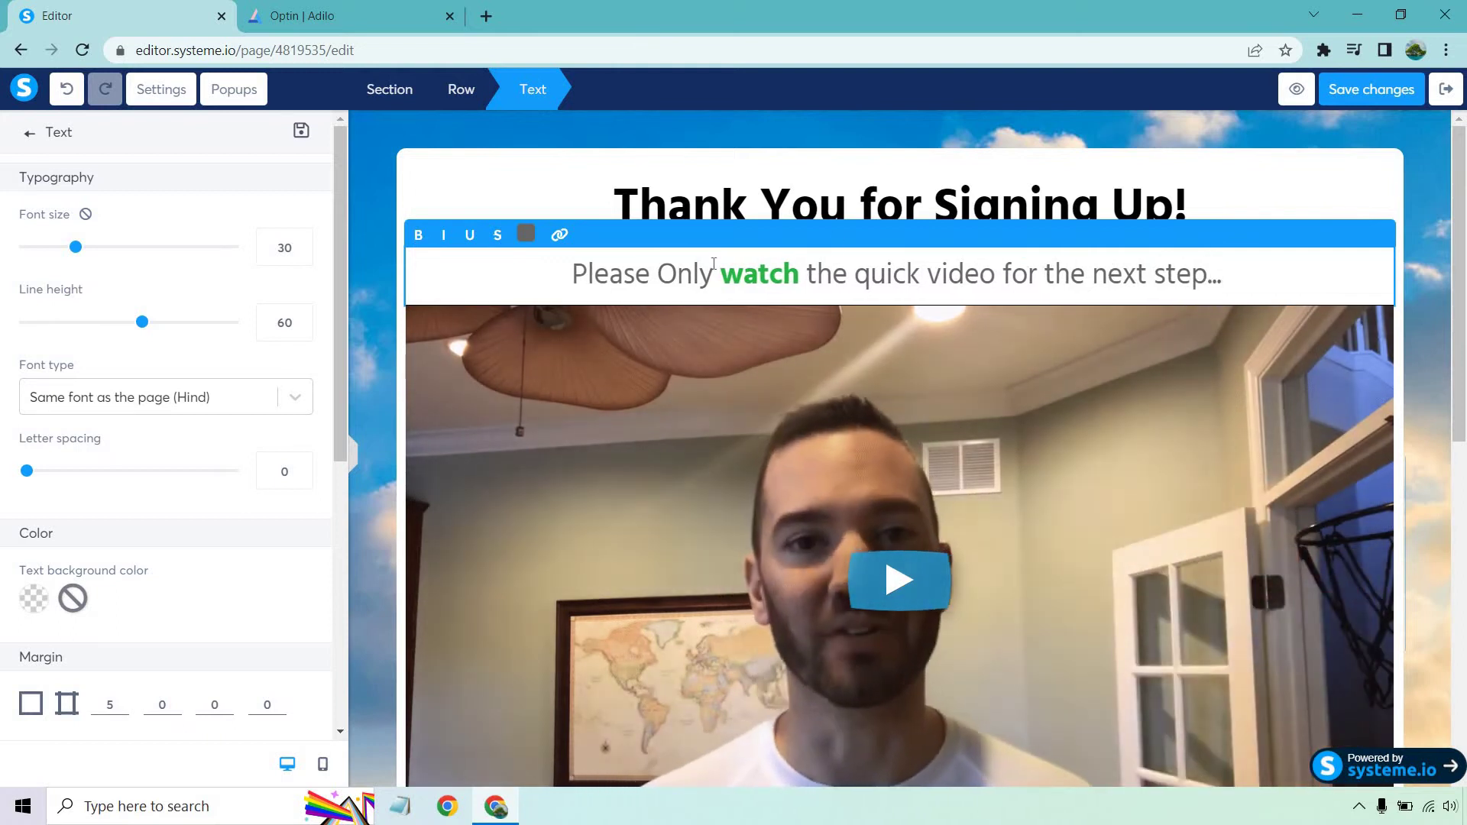
pyautogui.click(714, 264)
pyautogui.press('BackSpace')
pyautogui.press('BackSpace')
pyautogui.press('BackSpace')
pyautogui.press('BackSpace')
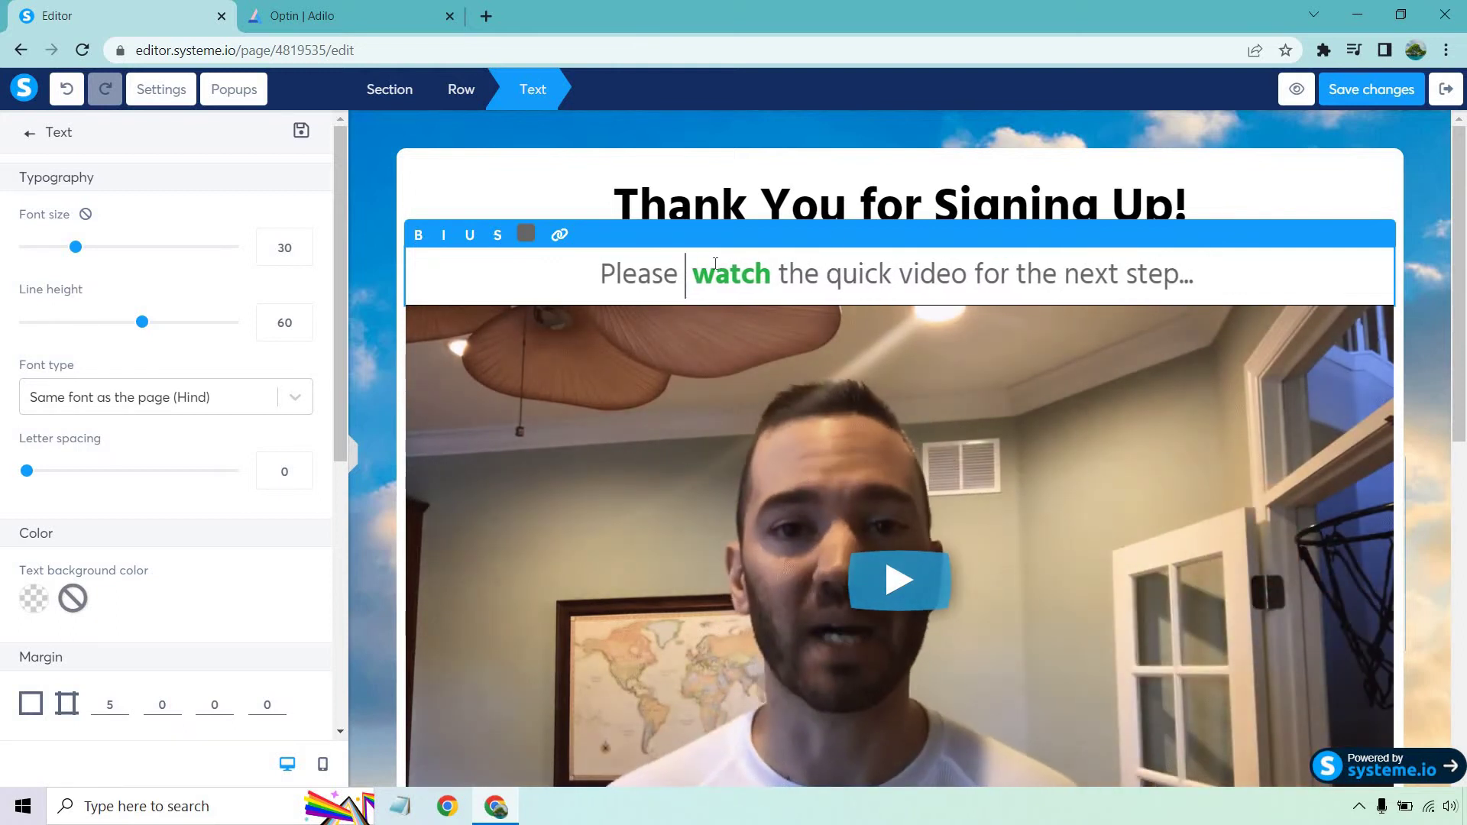
pyautogui.press('BackSpace')
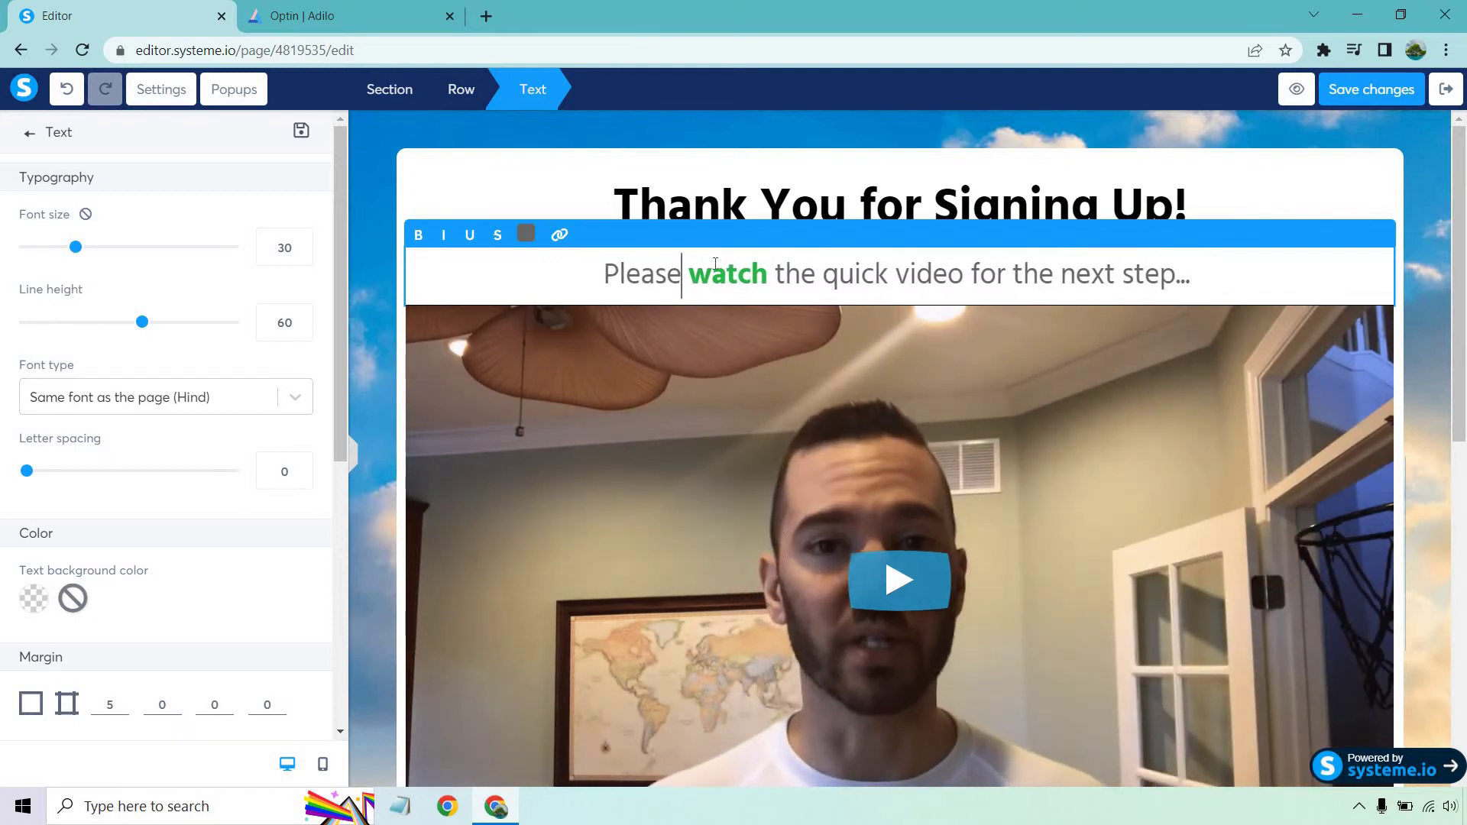
pyautogui.click(1431, 281)
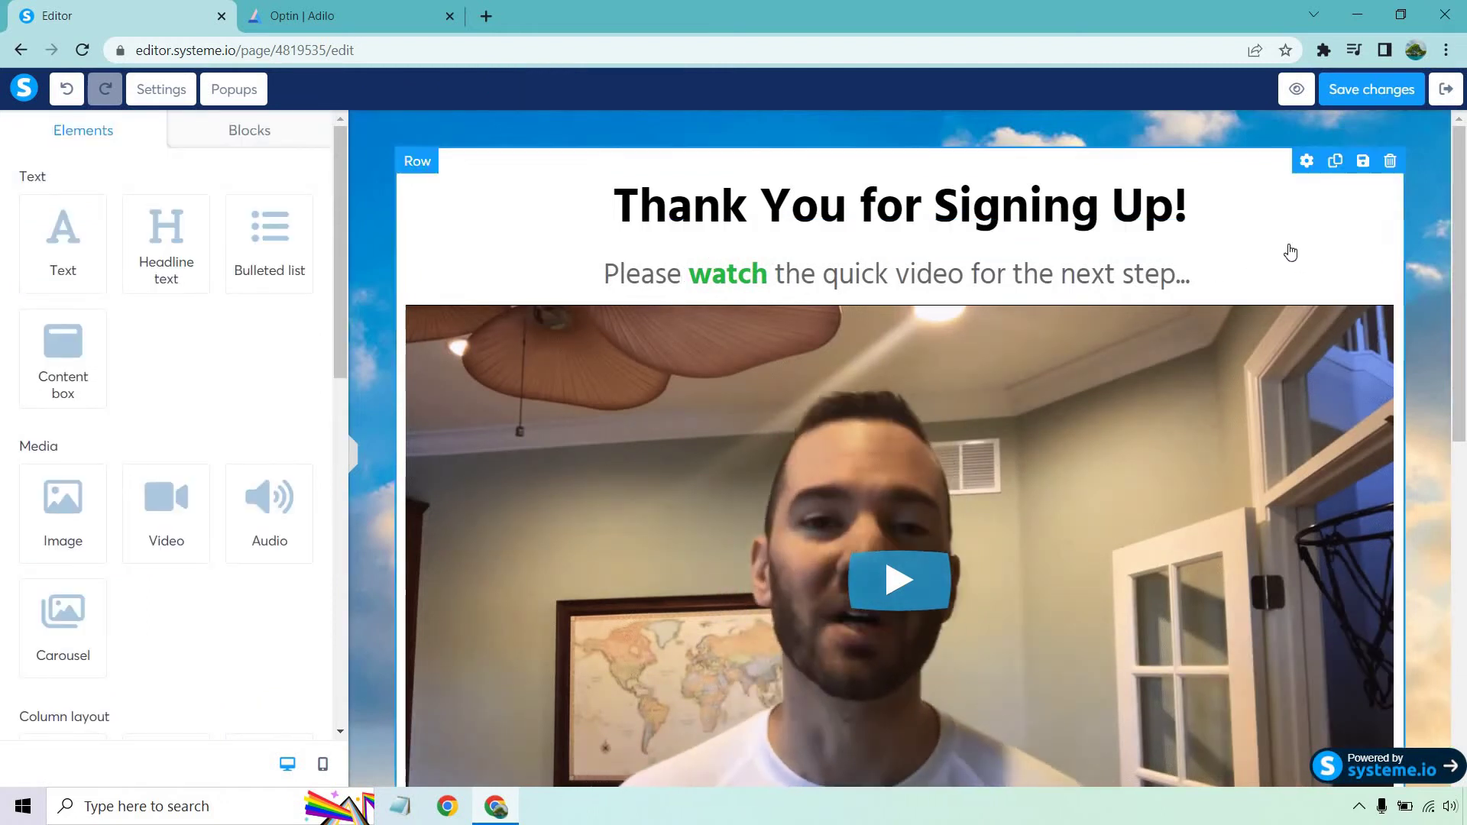
# Give the instruction line a line height of 54 and a top margin of -5
pyautogui.click(1295, 237)
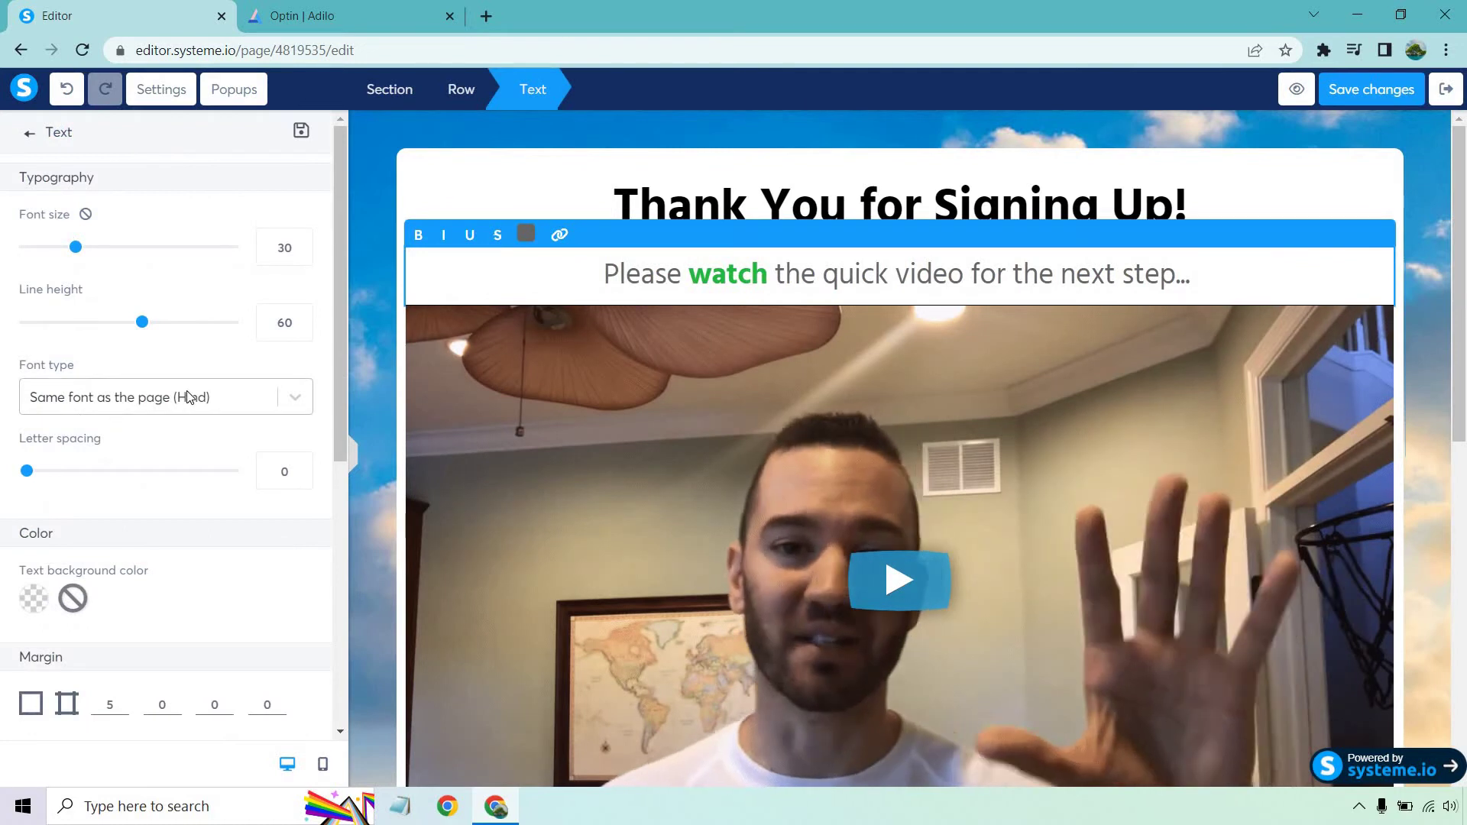
pyautogui.scroll(-6, 155, 371)
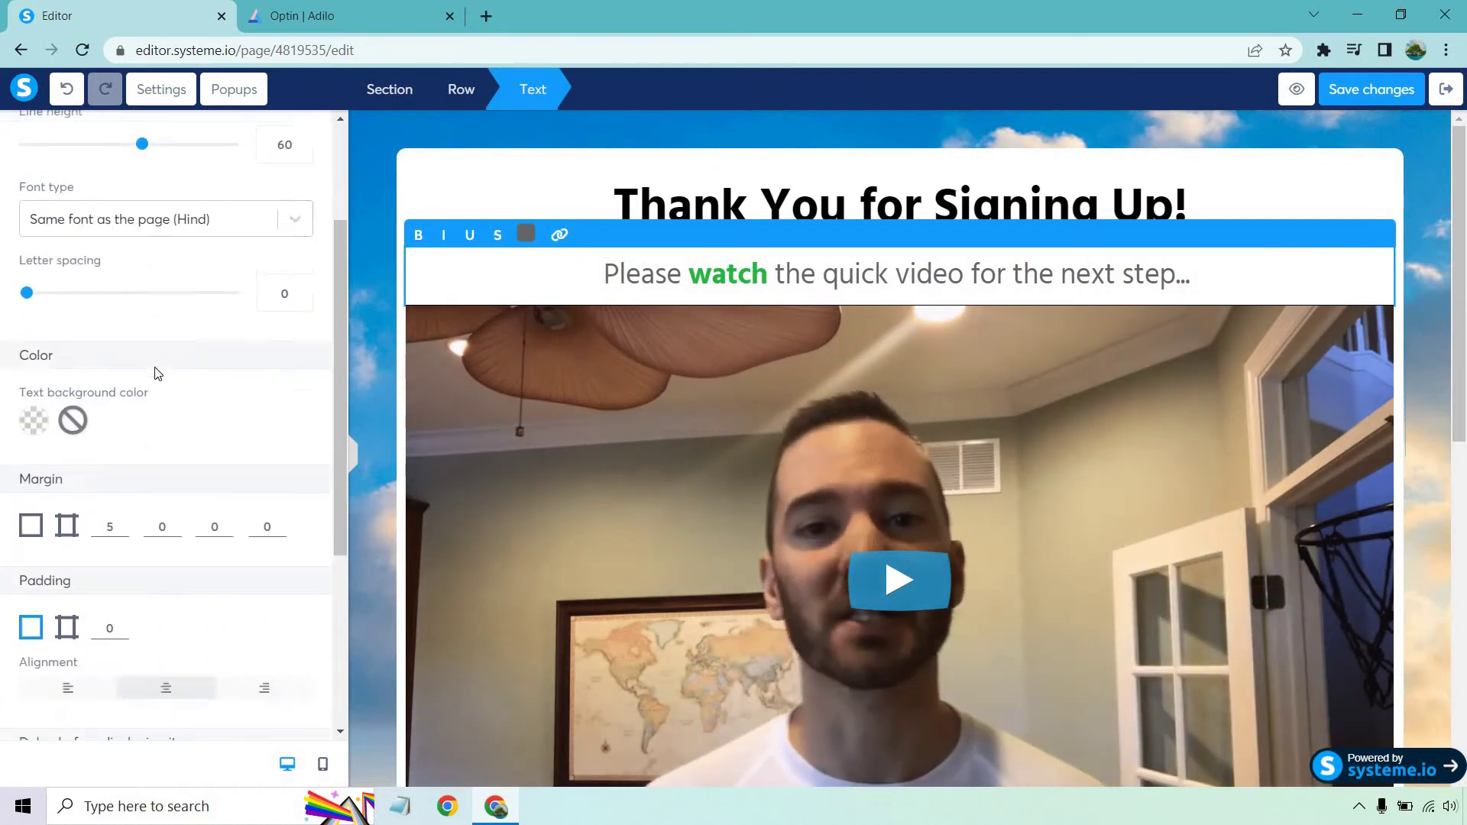
pyautogui.scroll(6, 159, 373)
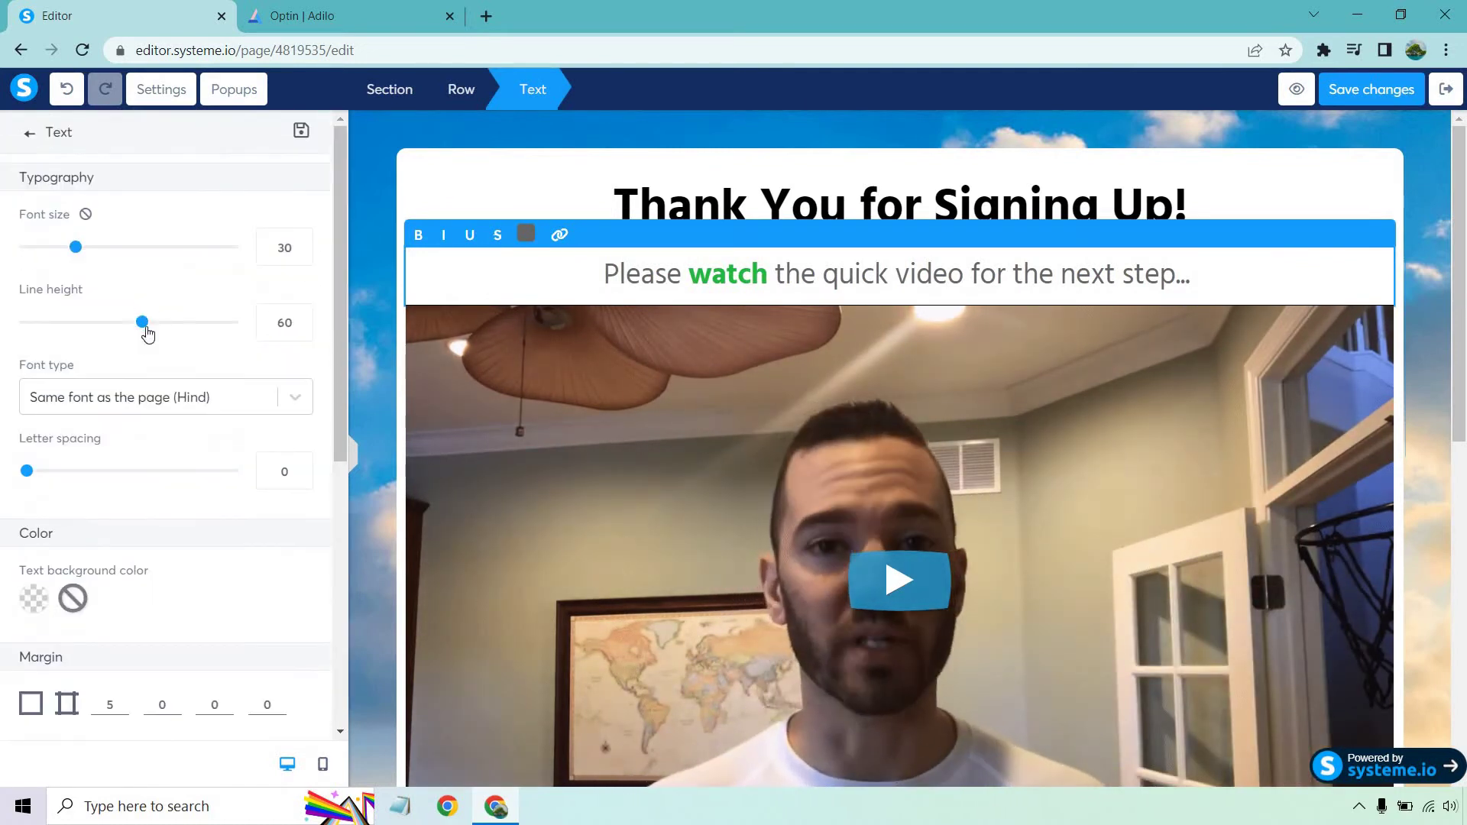
pyautogui.moveTo(142, 325); pyautogui.dragTo(131, 324)
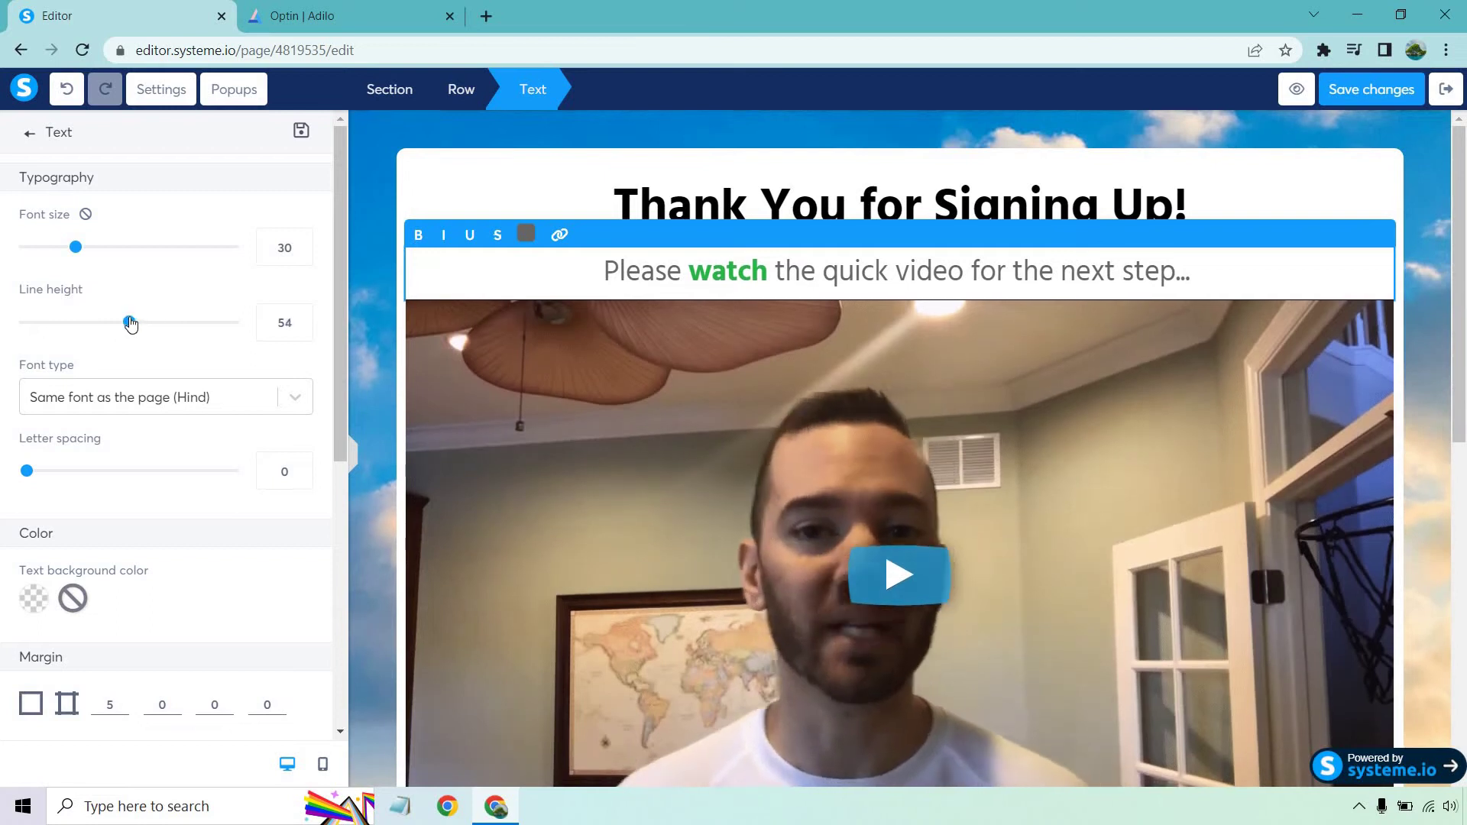
pyautogui.scroll(-3, 147, 510)
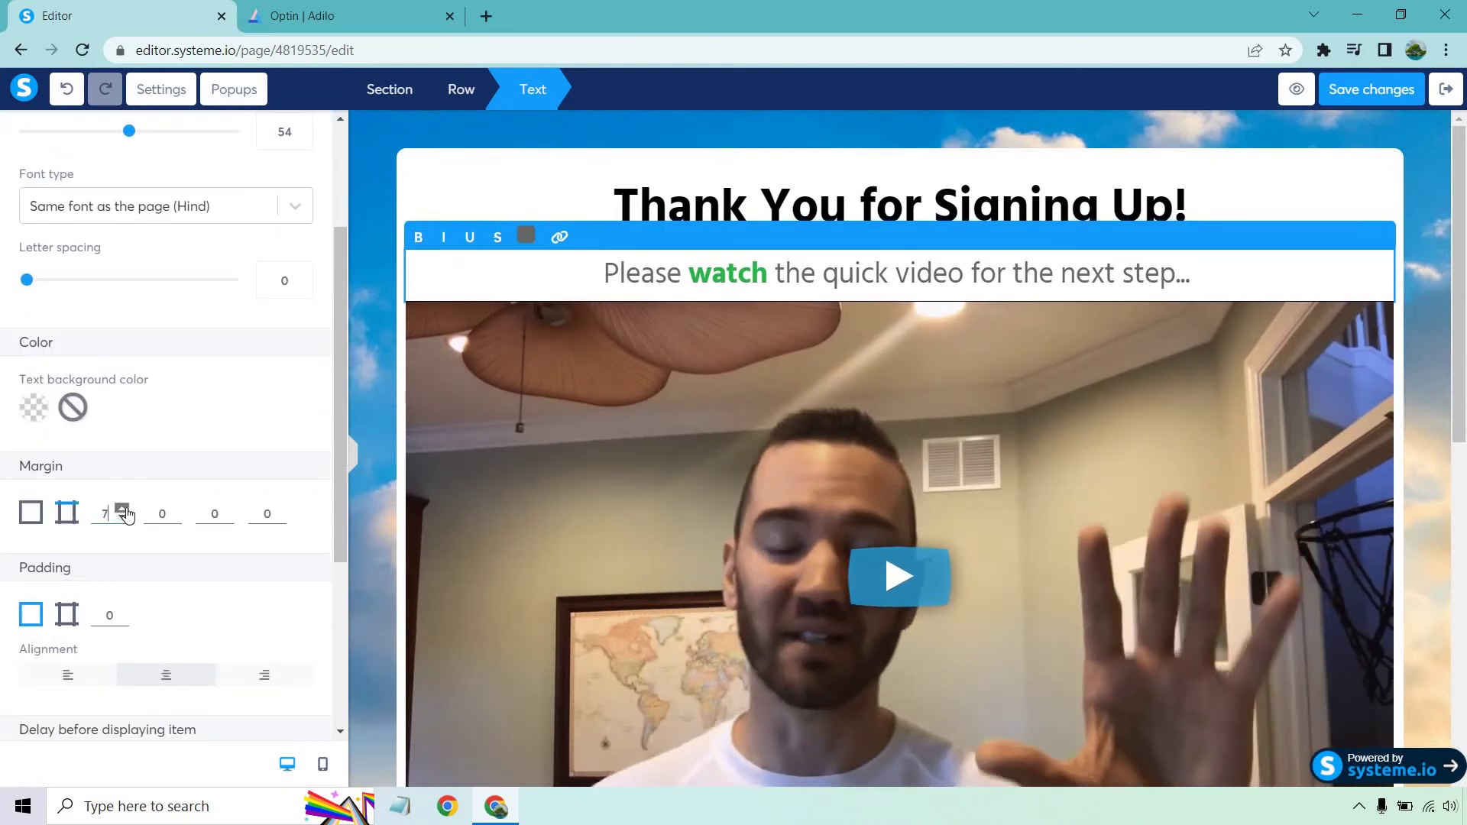
pyautogui.click(122, 510)
pyautogui.click(123, 509)
pyautogui.click(122, 509)
pyautogui.click(123, 519)
pyautogui.click(123, 519)
pyautogui.click(123, 519)
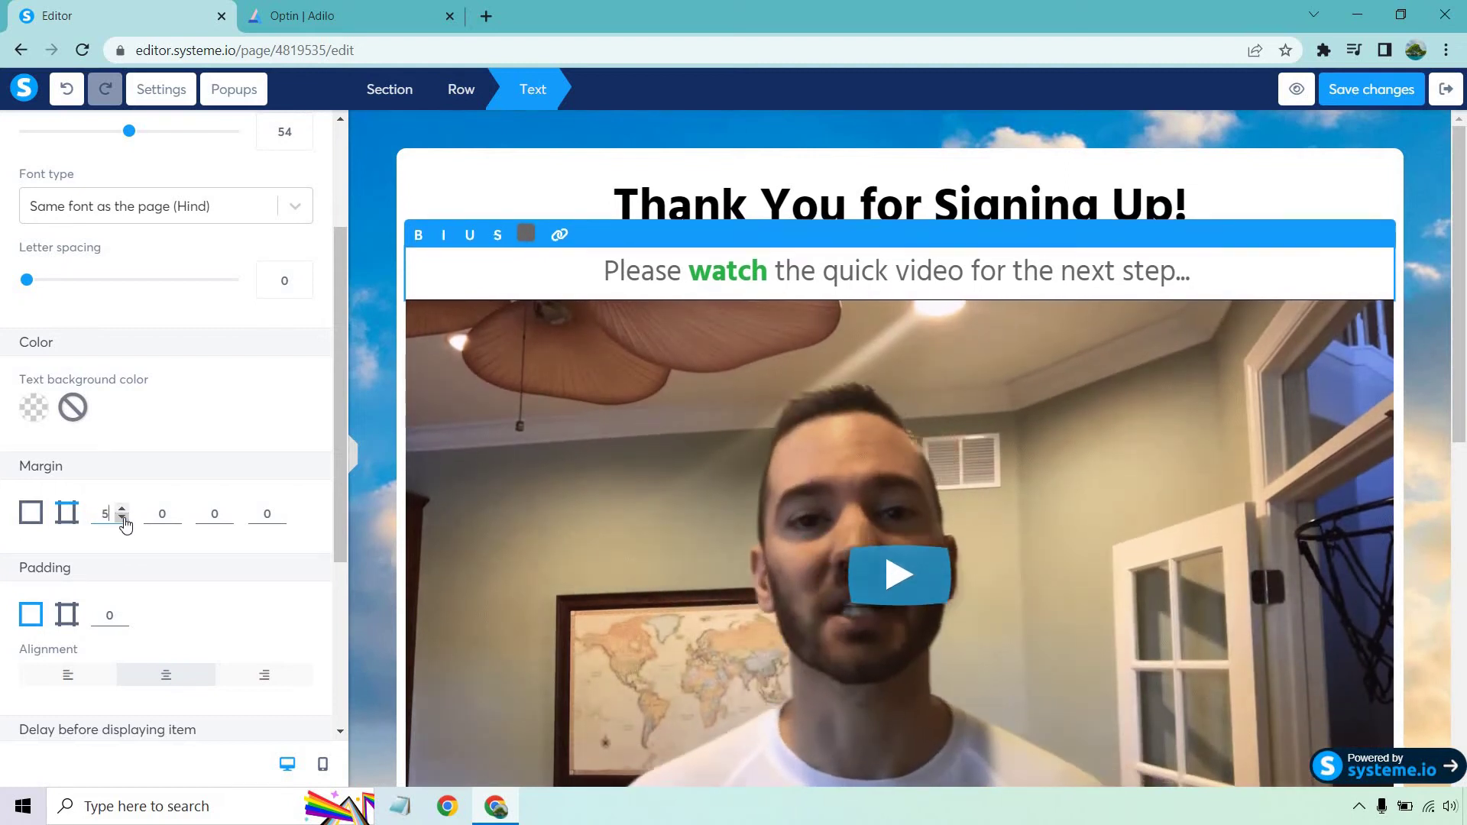
pyautogui.click(123, 519)
pyautogui.click(123, 519)
pyautogui.click(123, 519)
pyautogui.click(123, 518)
pyautogui.click(122, 517)
pyautogui.click(122, 517)
pyautogui.click(122, 517)
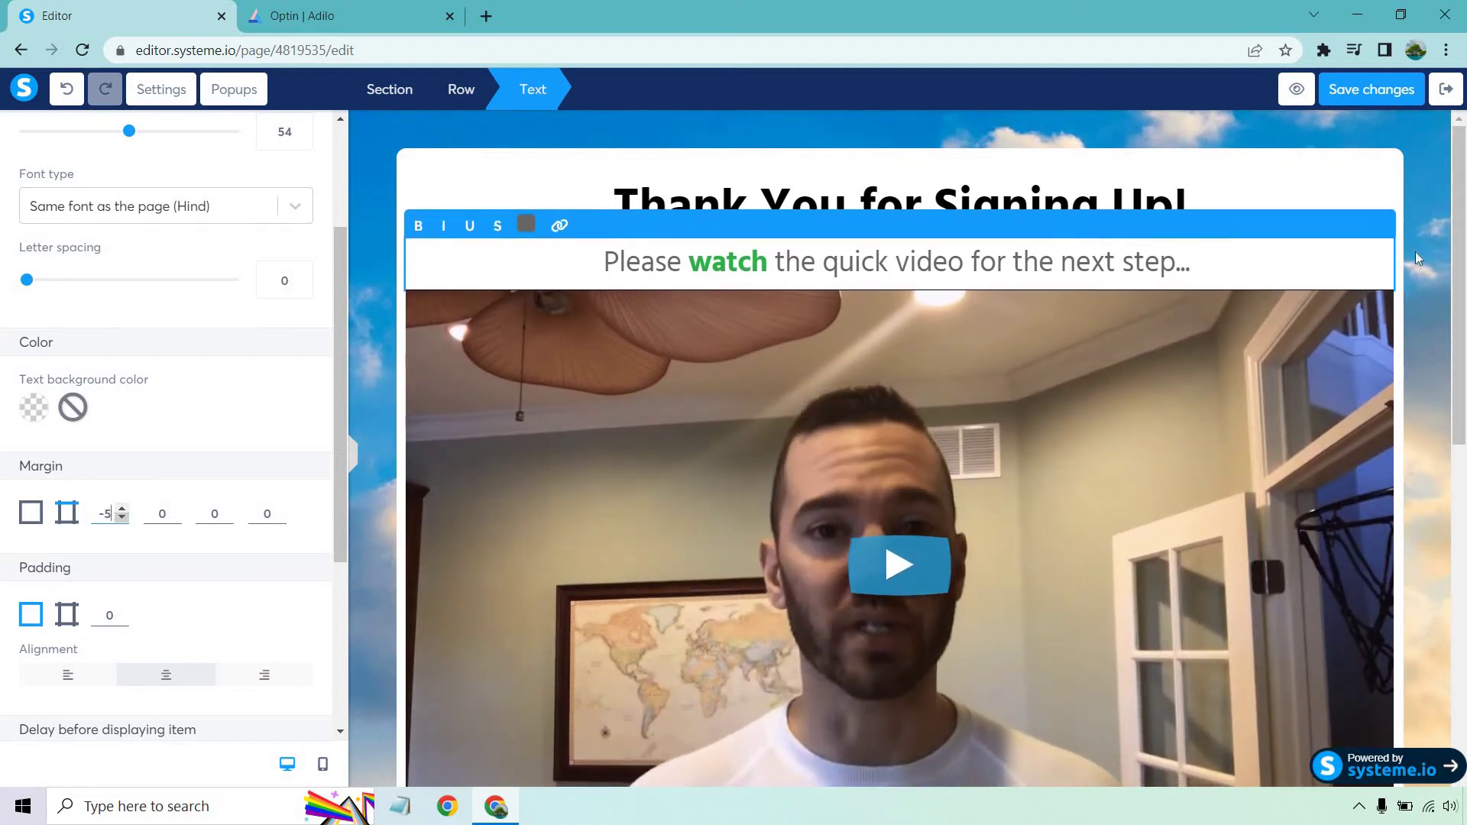
# Review the video block's settings, then return to the Elements panel
pyautogui.click(1425, 311)
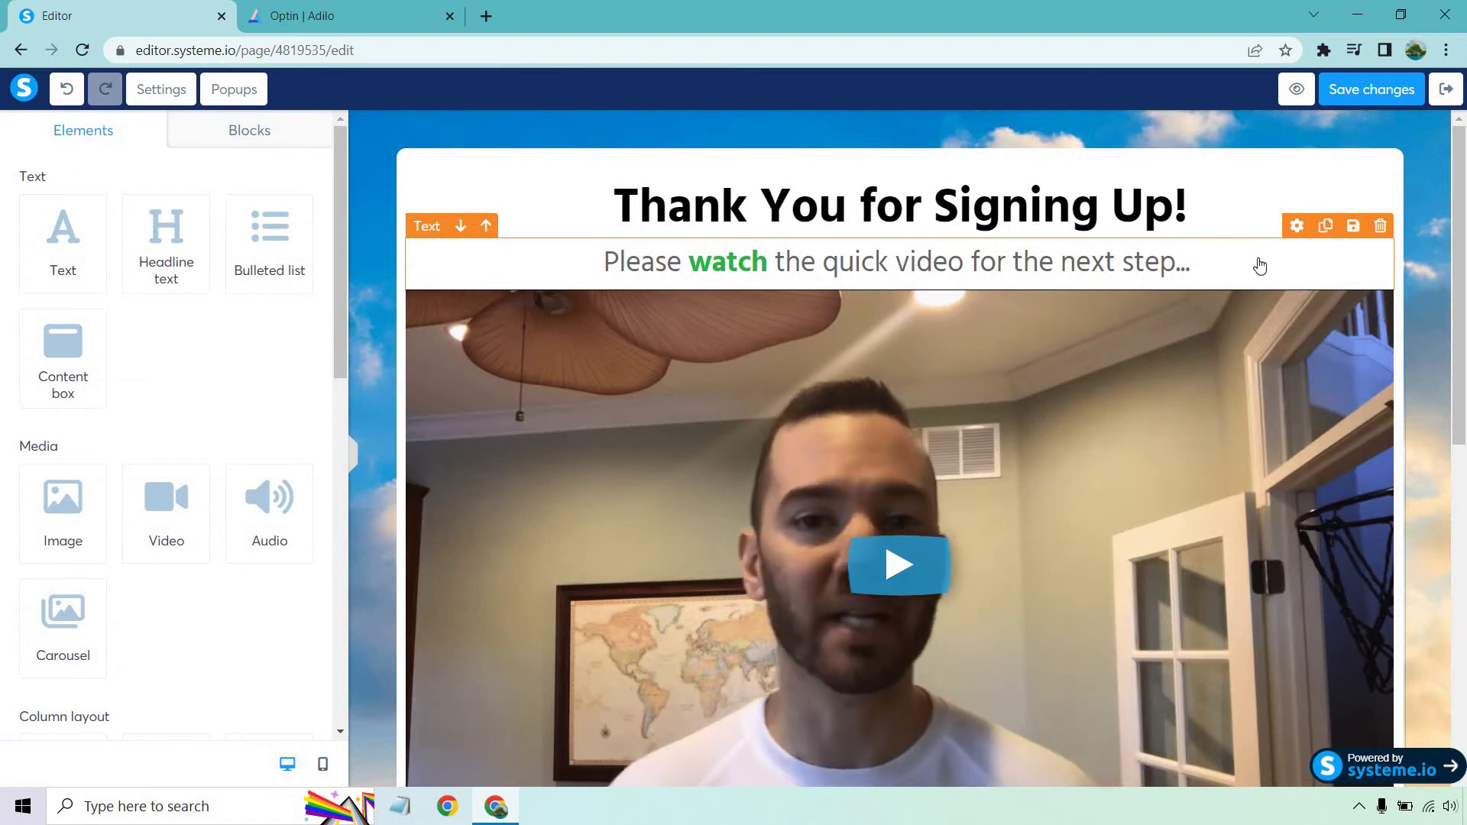
pyautogui.scroll(-1, 833, 387)
pyautogui.click(833, 387)
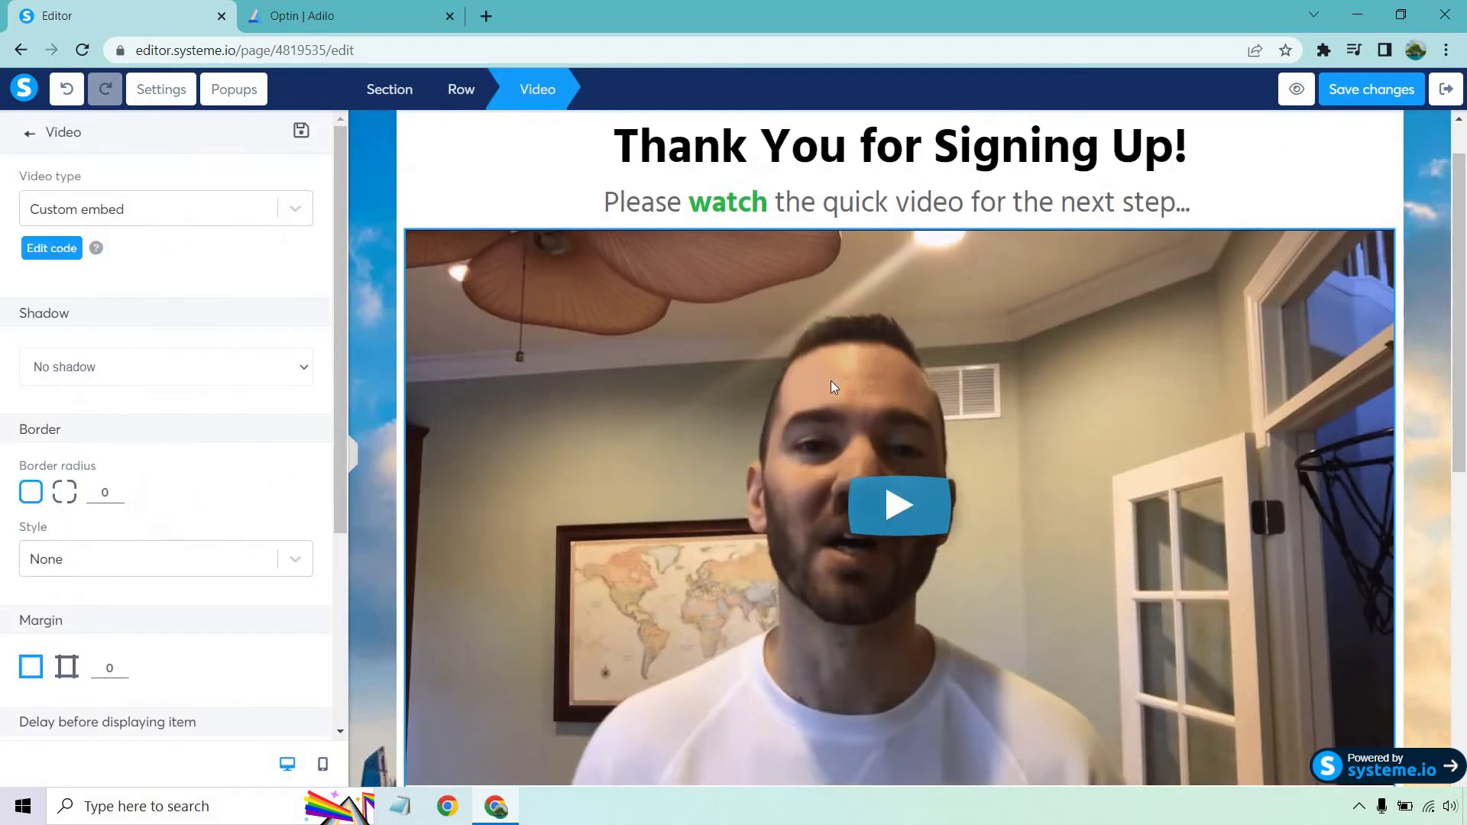
pyautogui.scroll(-1, 226, 420)
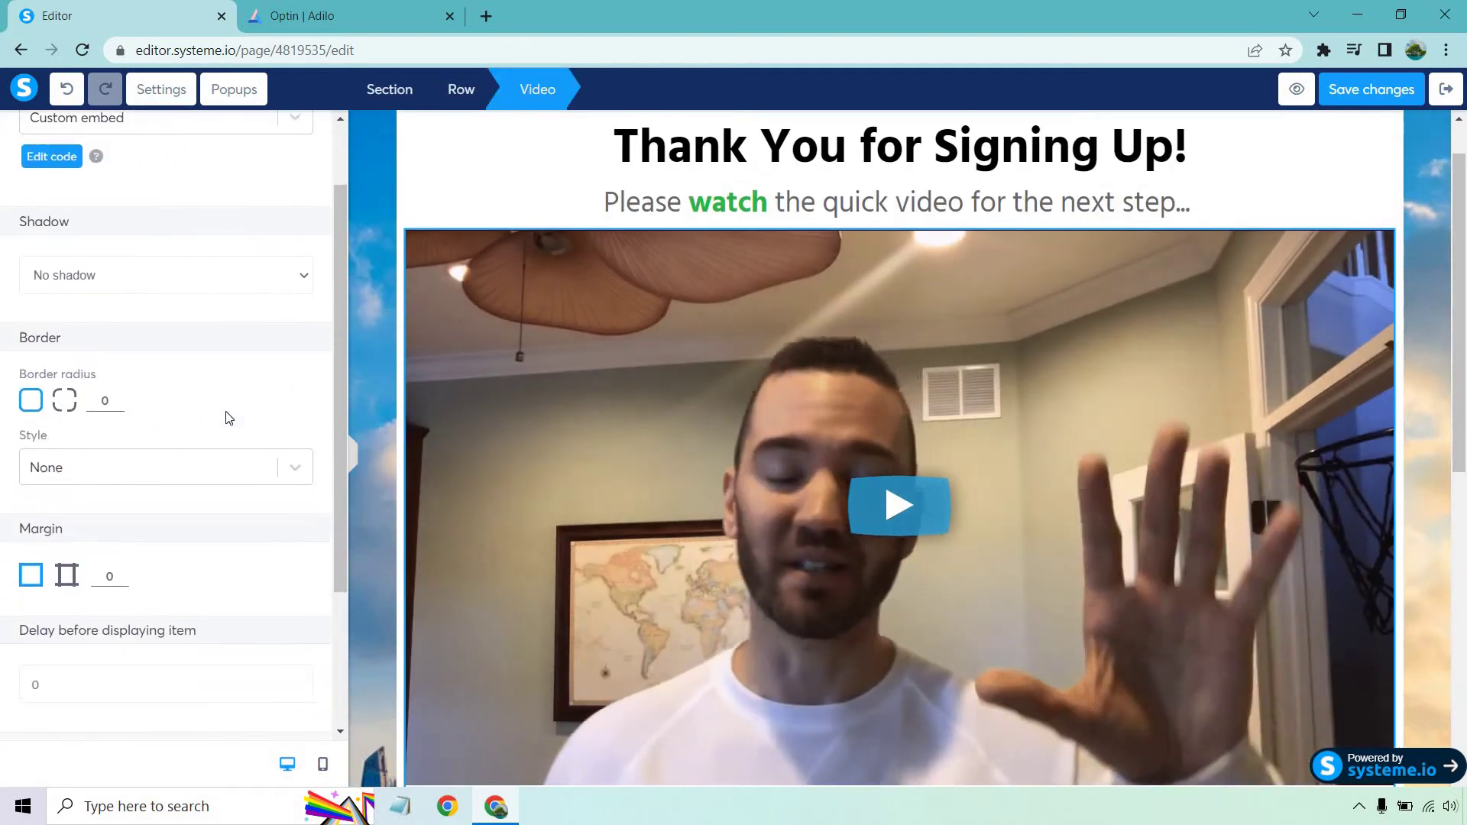
pyautogui.scroll(1, 221, 407)
pyautogui.scroll(-3, 220, 407)
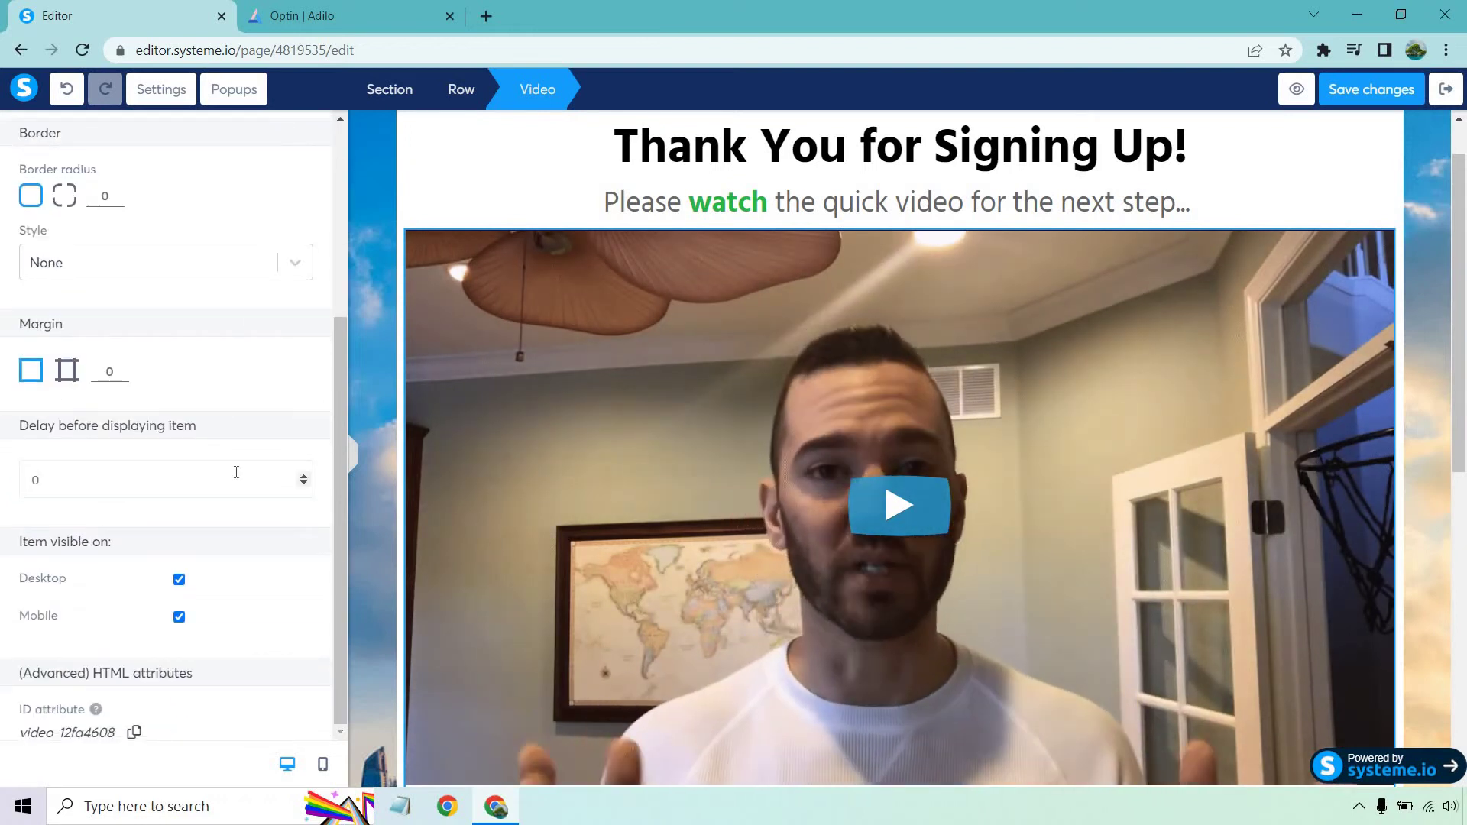
pyautogui.scroll(3, 77, 184)
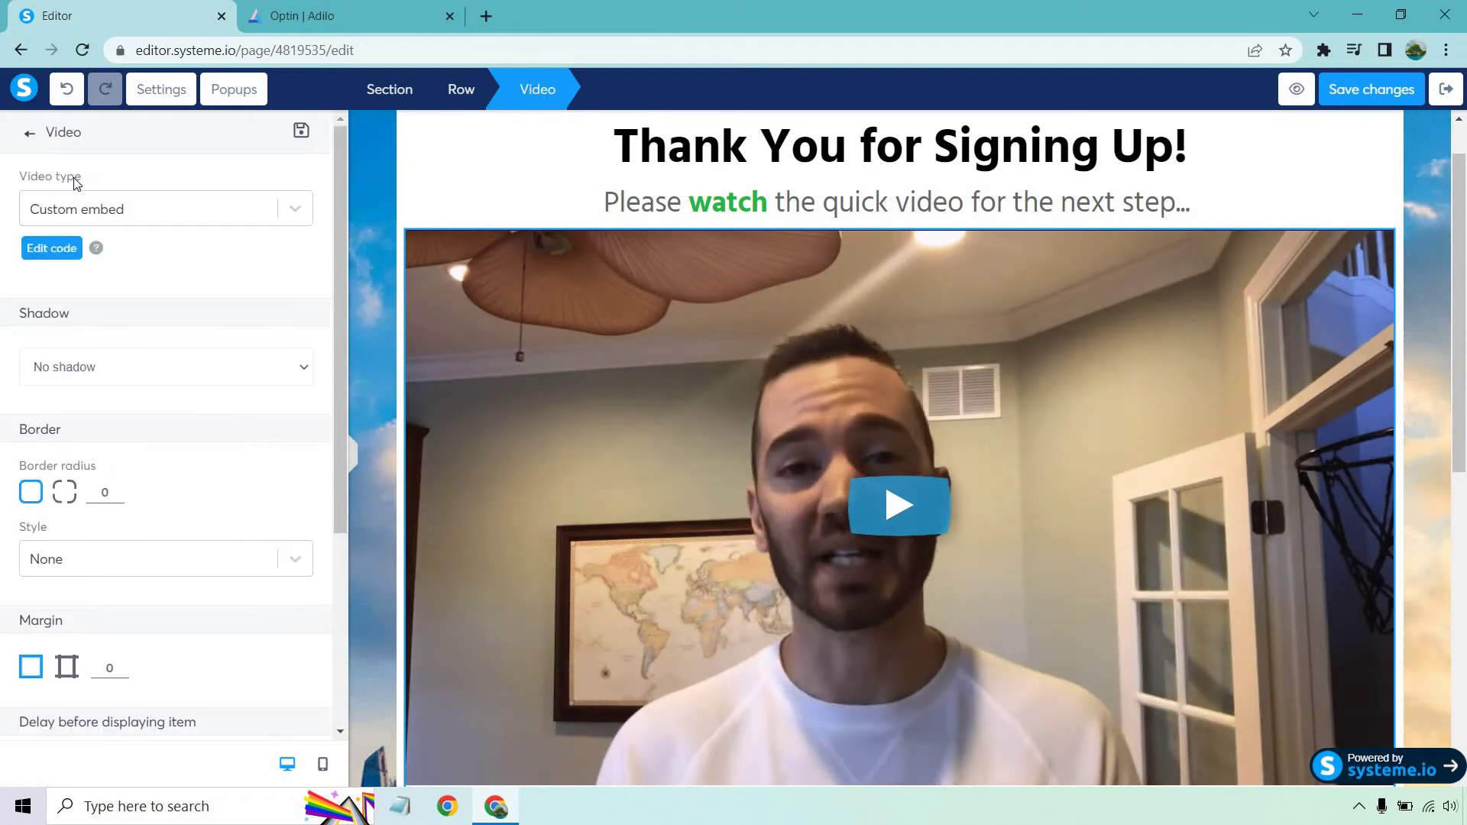
pyautogui.click(30, 135)
# Retype the steps heading as 'Here Are The Steps That You Need To Follow'
pyautogui.scroll(-2, 1435, 328)
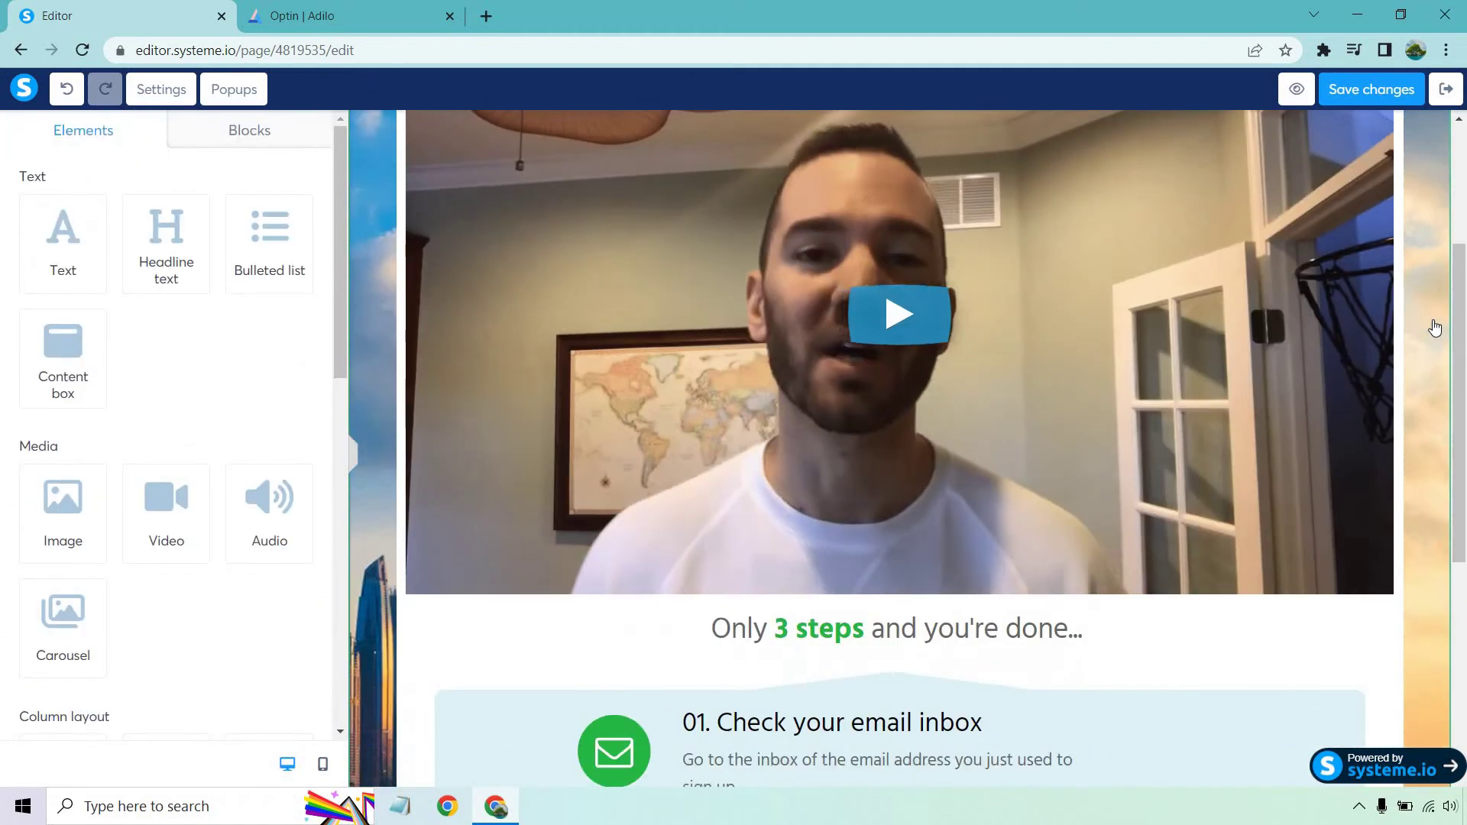
pyautogui.scroll(-3, 1435, 328)
pyautogui.doubleClick(995, 342)
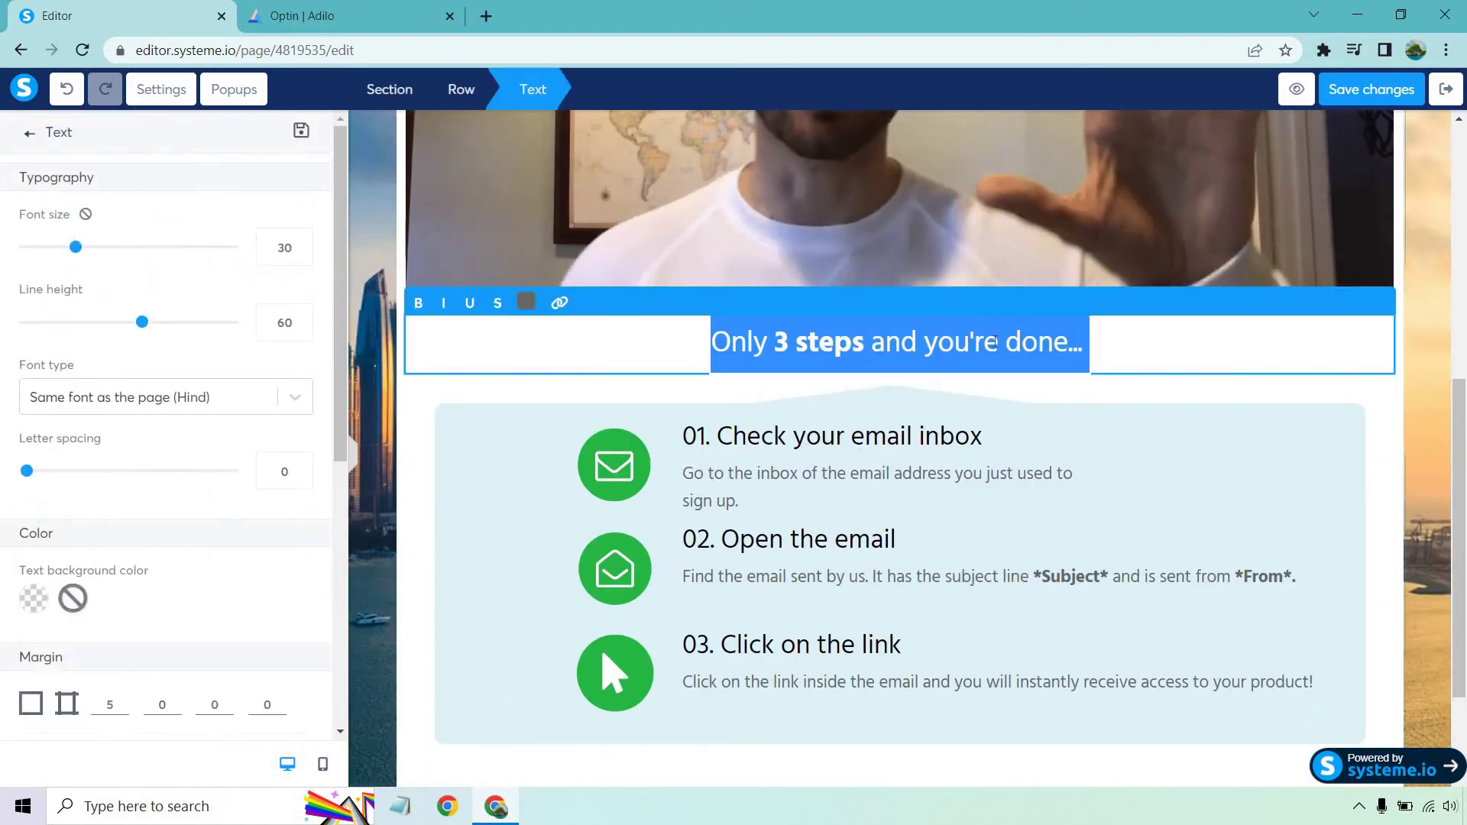
pyautogui.write('Here Are The Steps T')
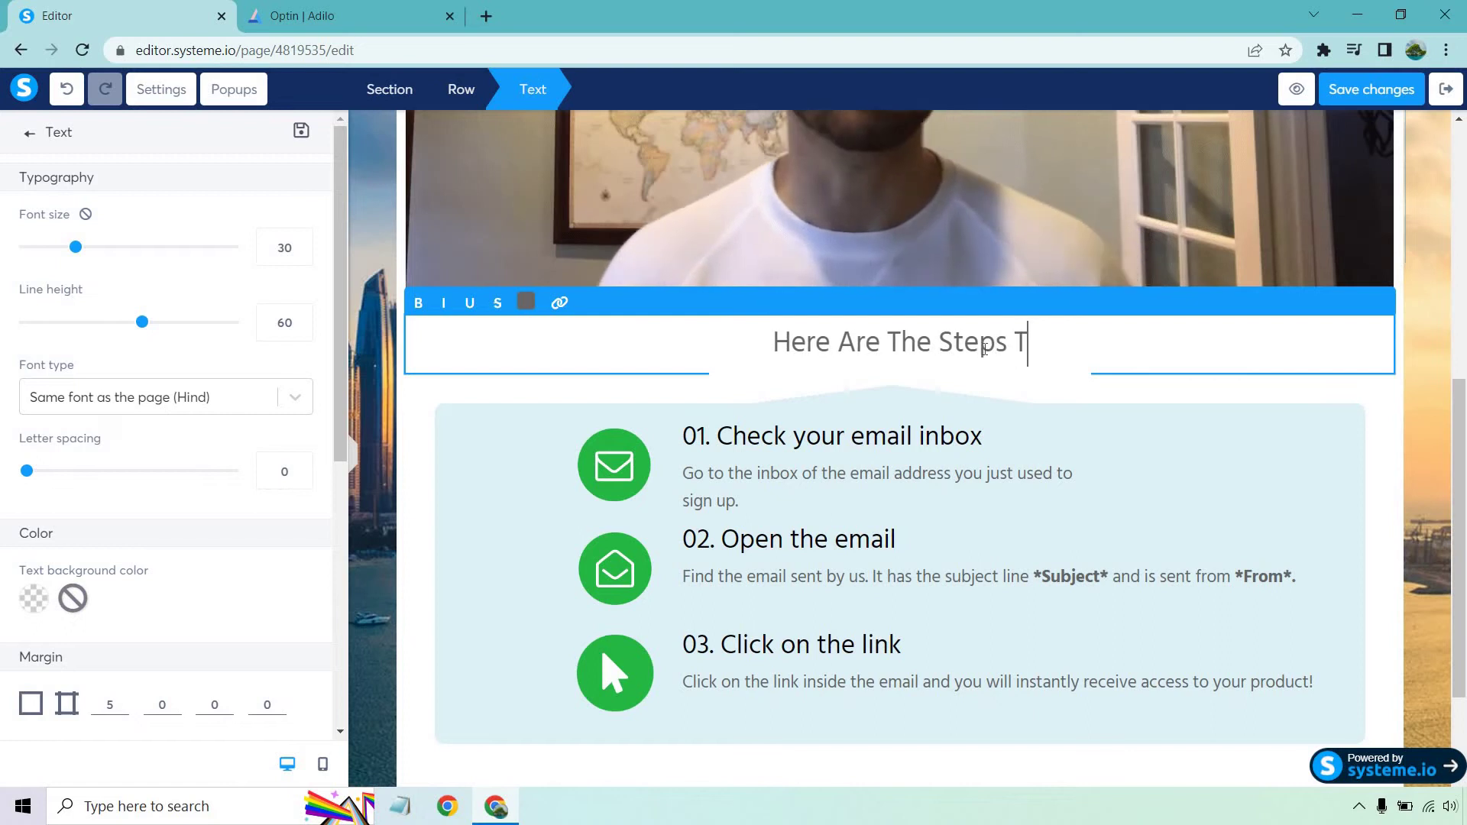
pyautogui.write('hat You Need T')
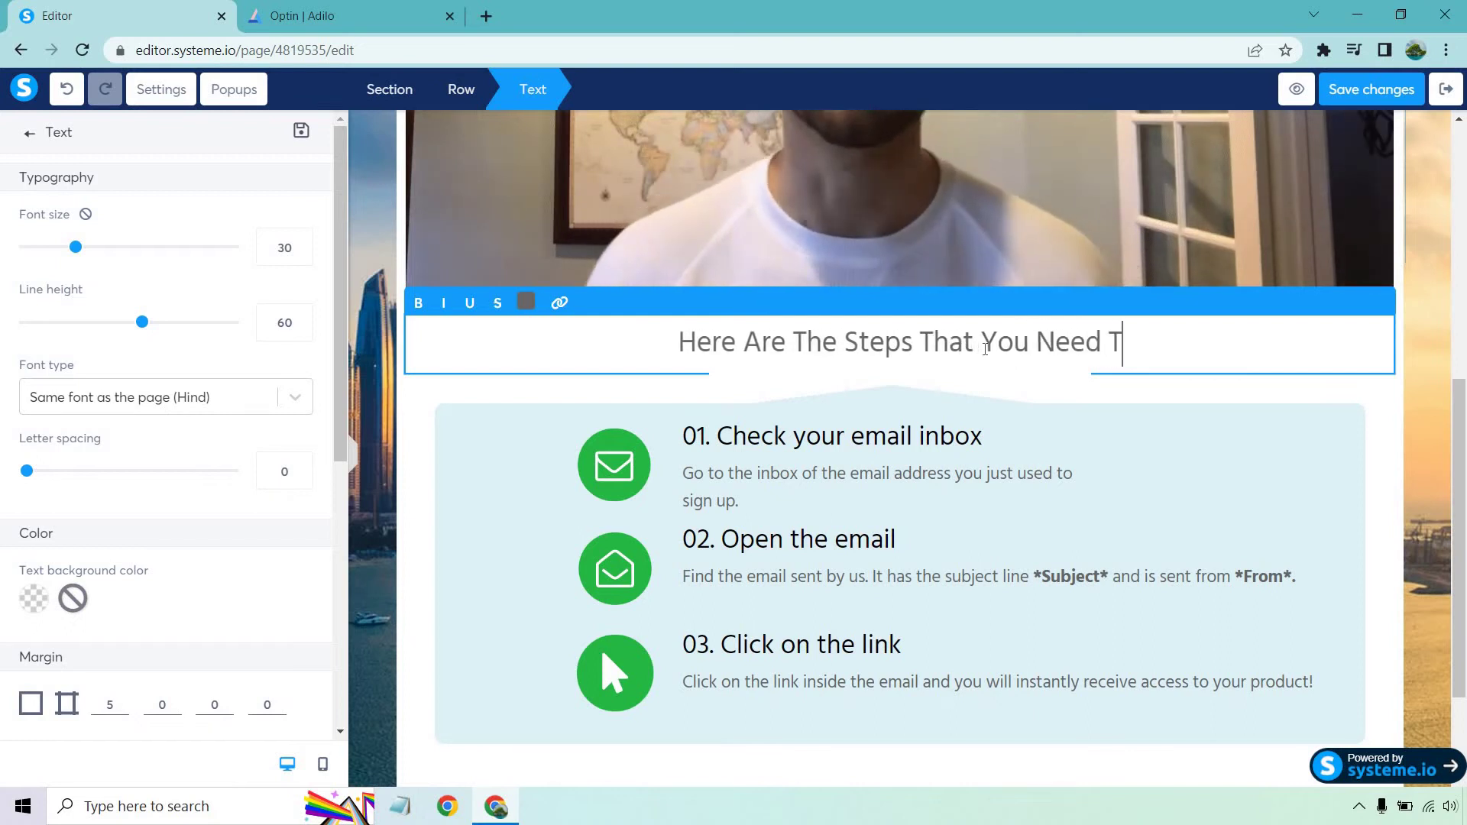
pyautogui.write('o Follow')
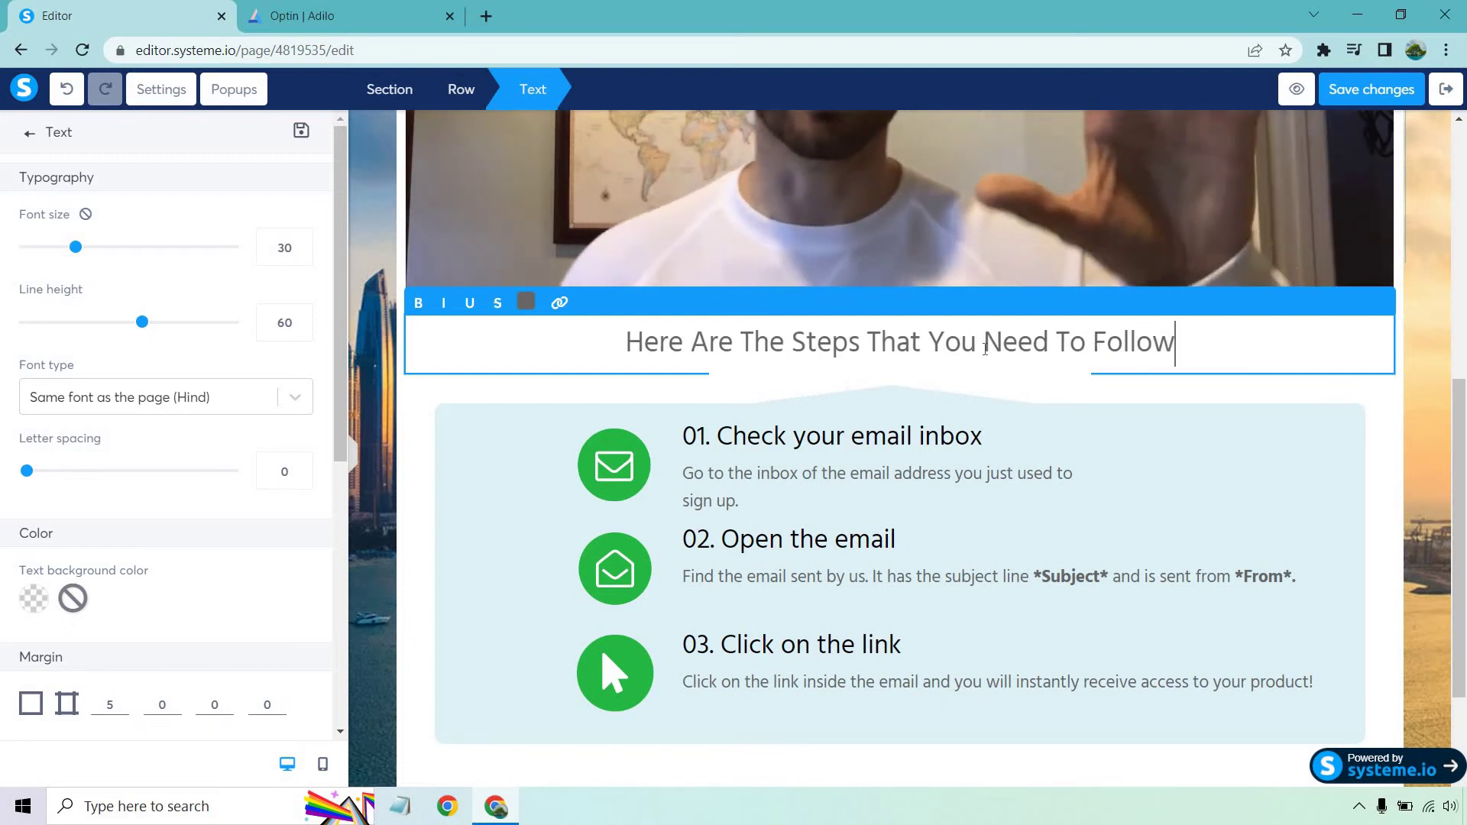
pyautogui.click(1420, 394)
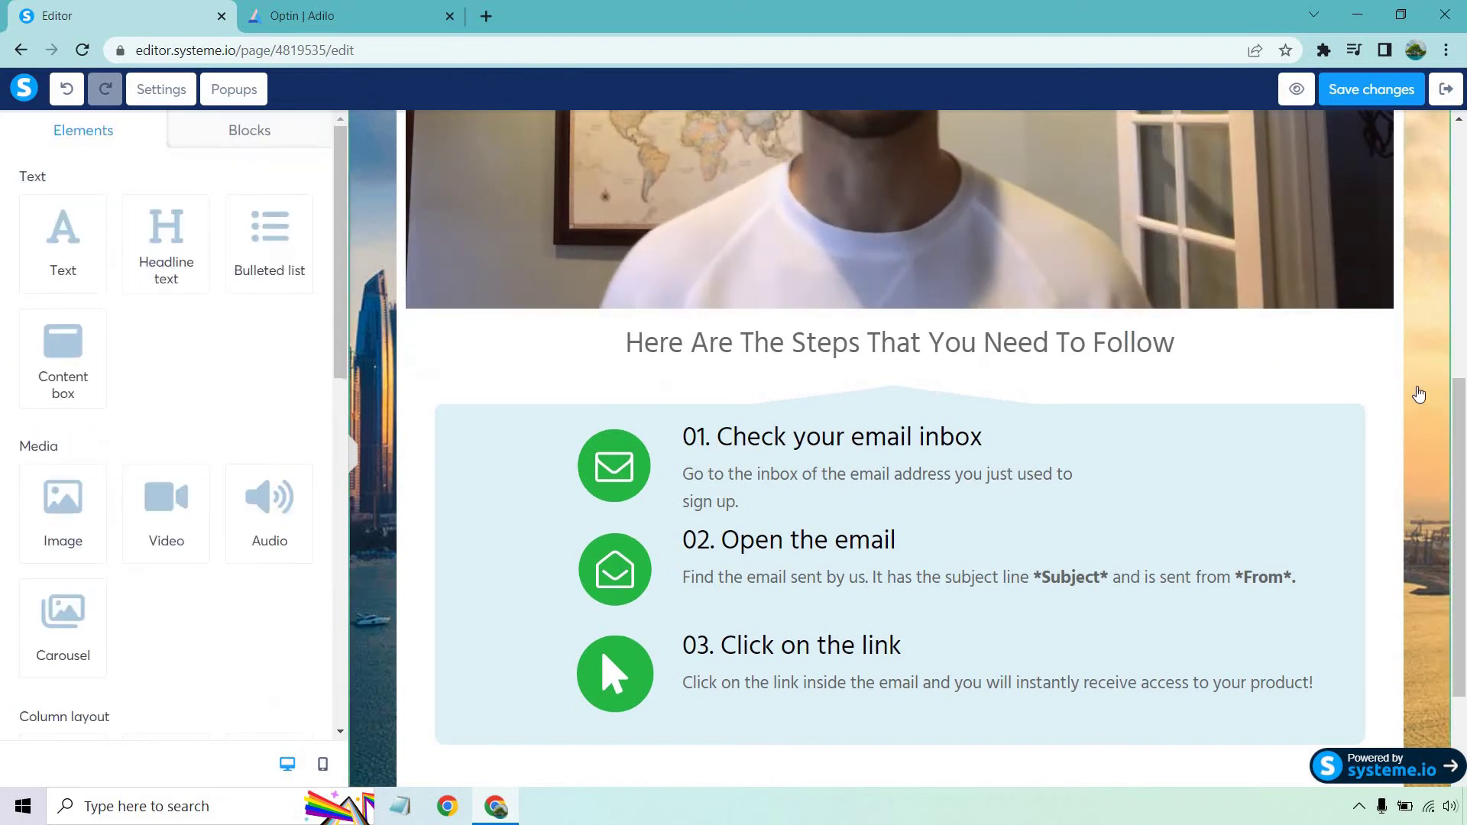
# Join the first step's description onto a single line
pyautogui.scroll(6, 1419, 394)
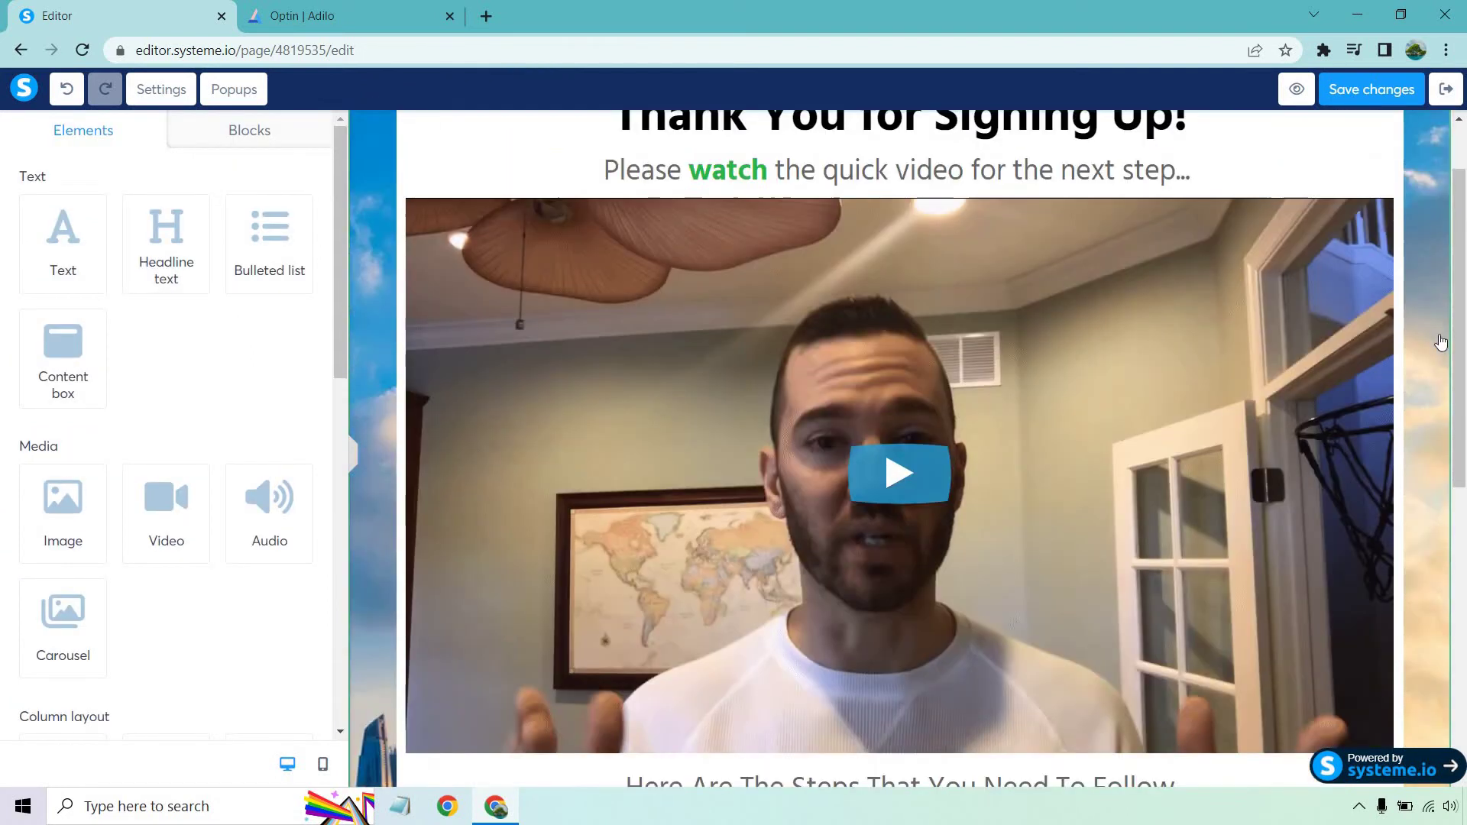
pyautogui.scroll(-5, 1441, 341)
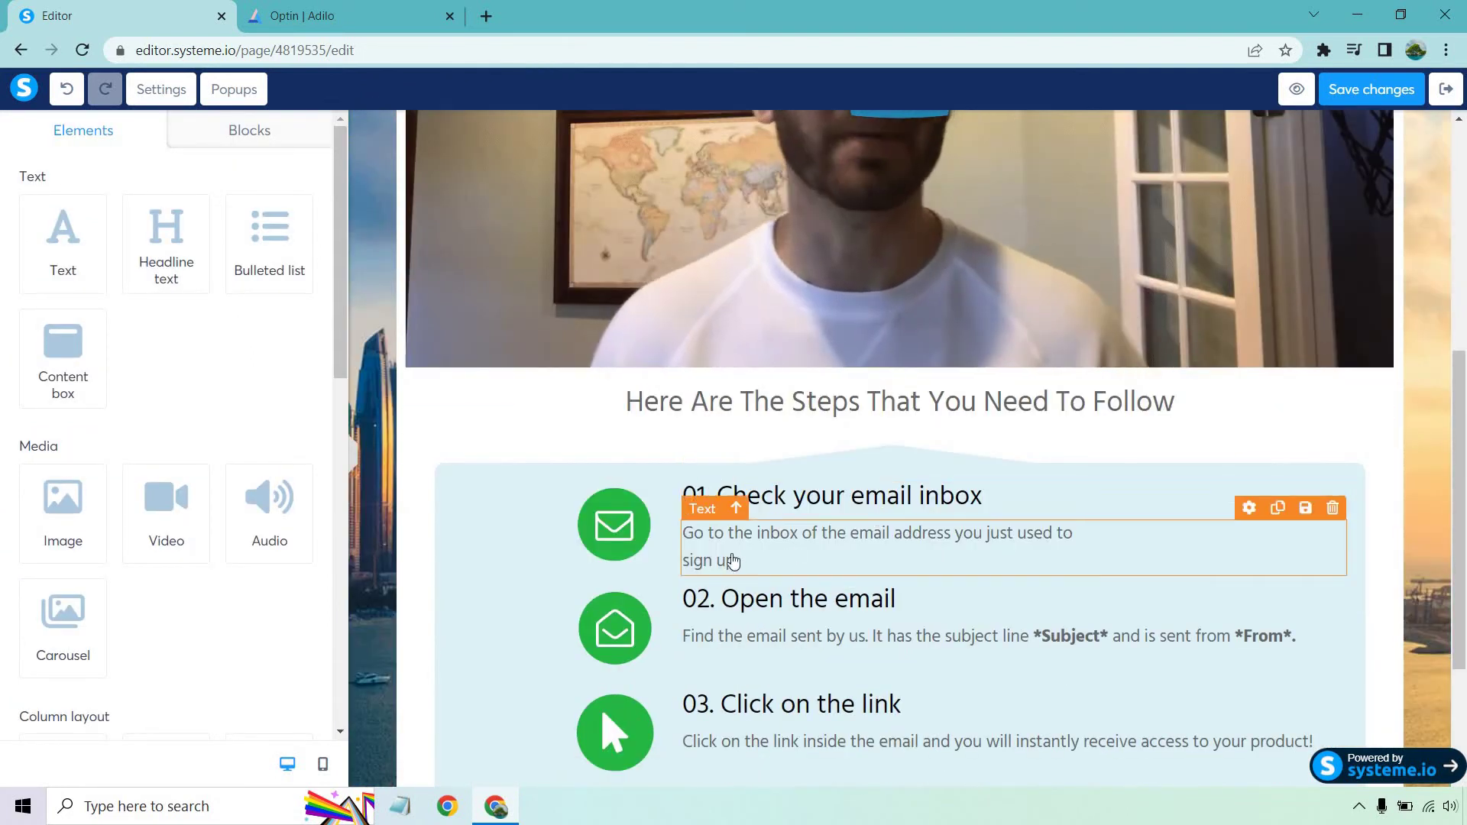
pyautogui.click(760, 558)
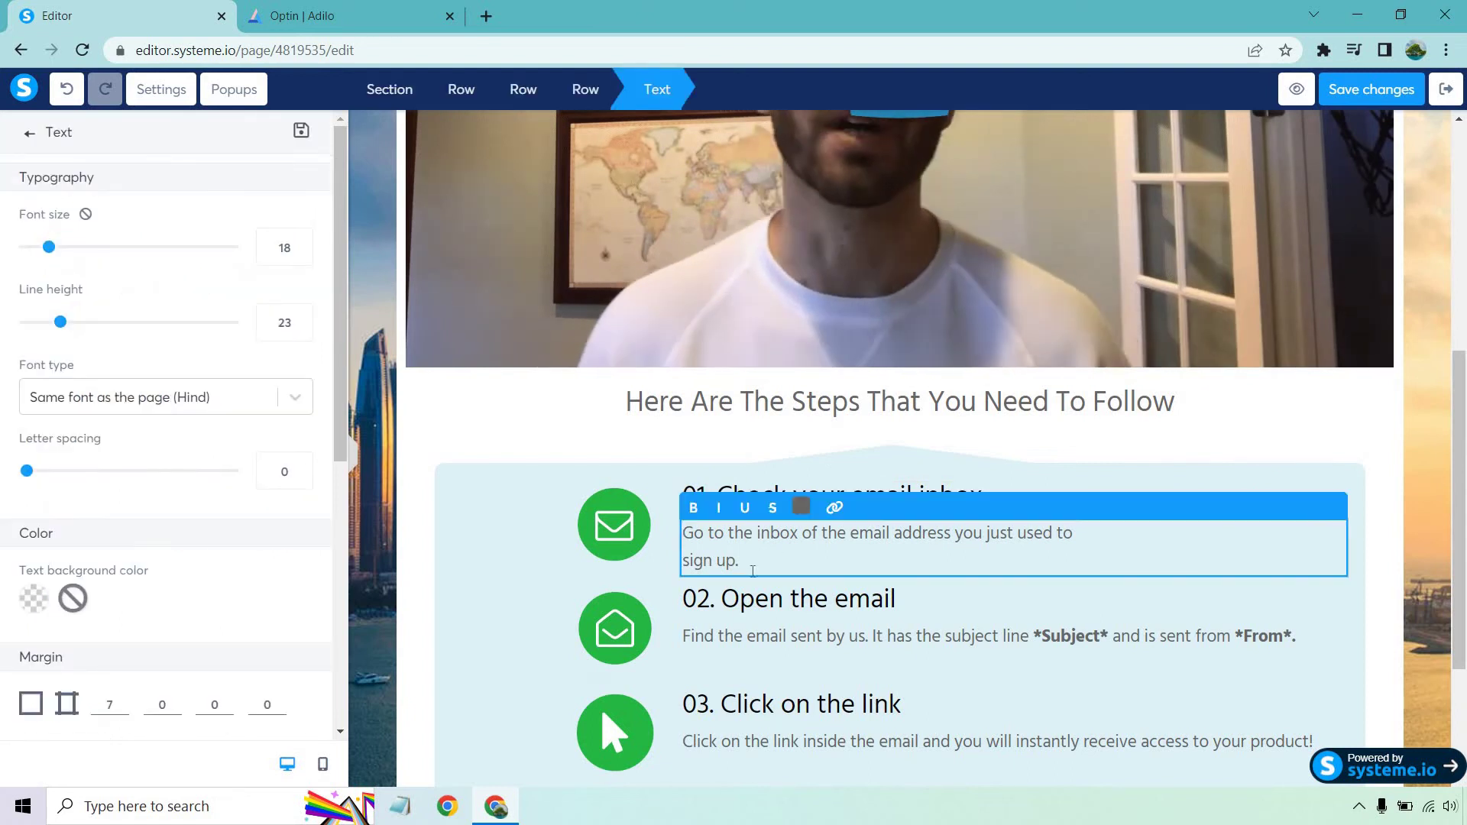
pyautogui.press('BackSpace')
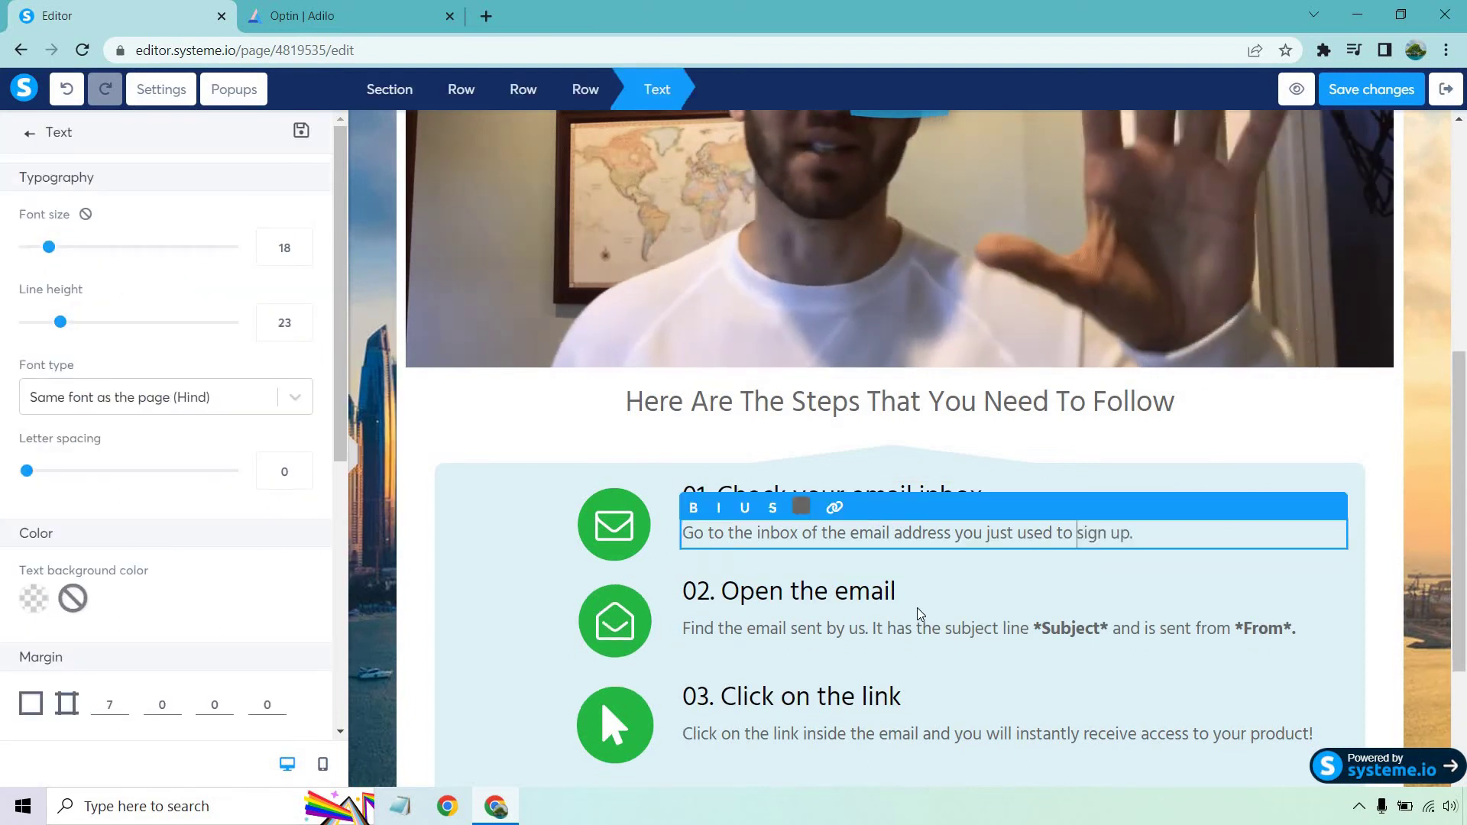
pyautogui.click(1430, 547)
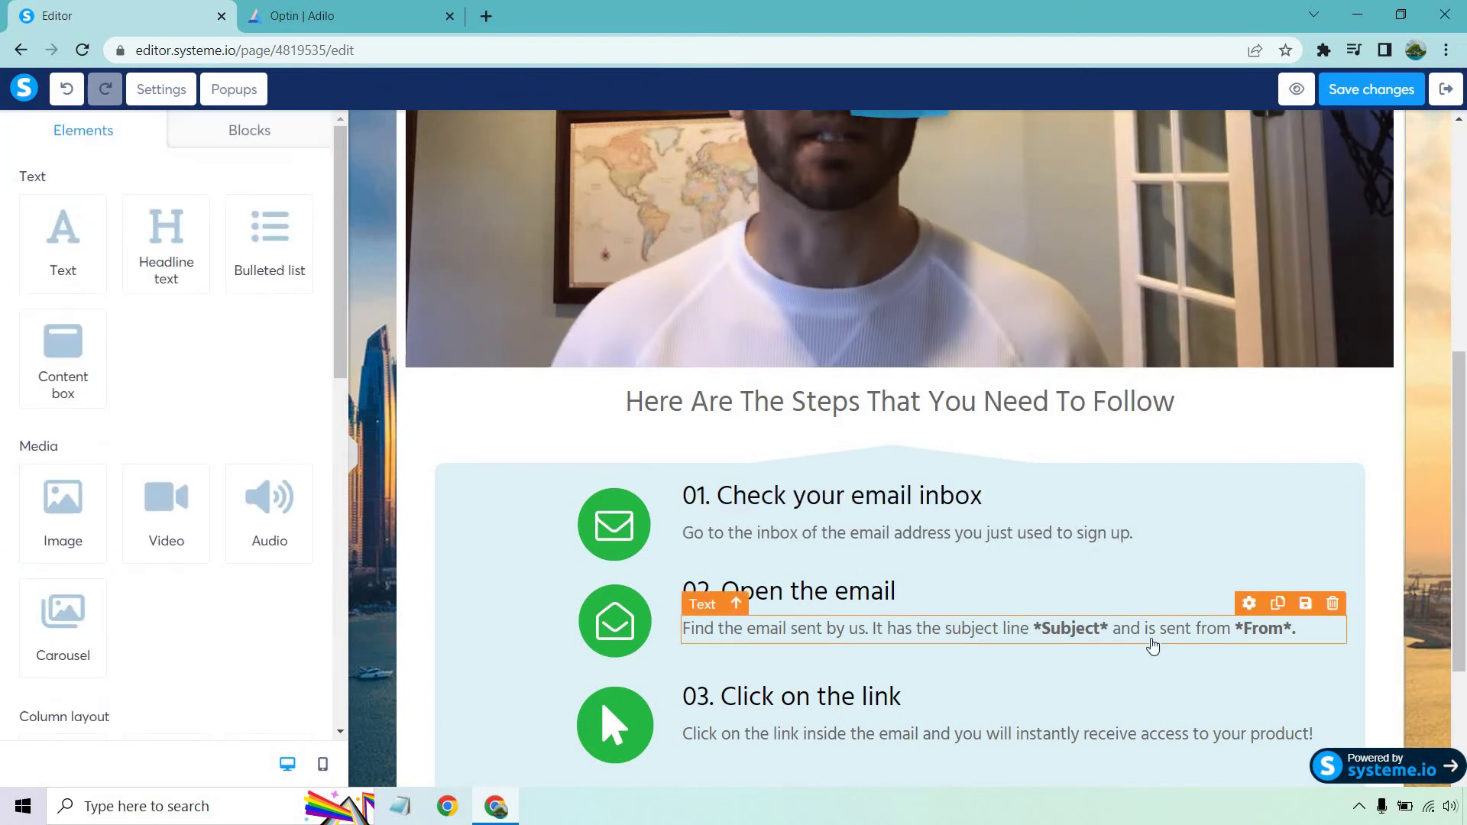
# In step two, replace From with the sender's name and Subject with 'YourDownload'
pyautogui.doubleClick(1254, 629)
pyautogui.write('Jame')
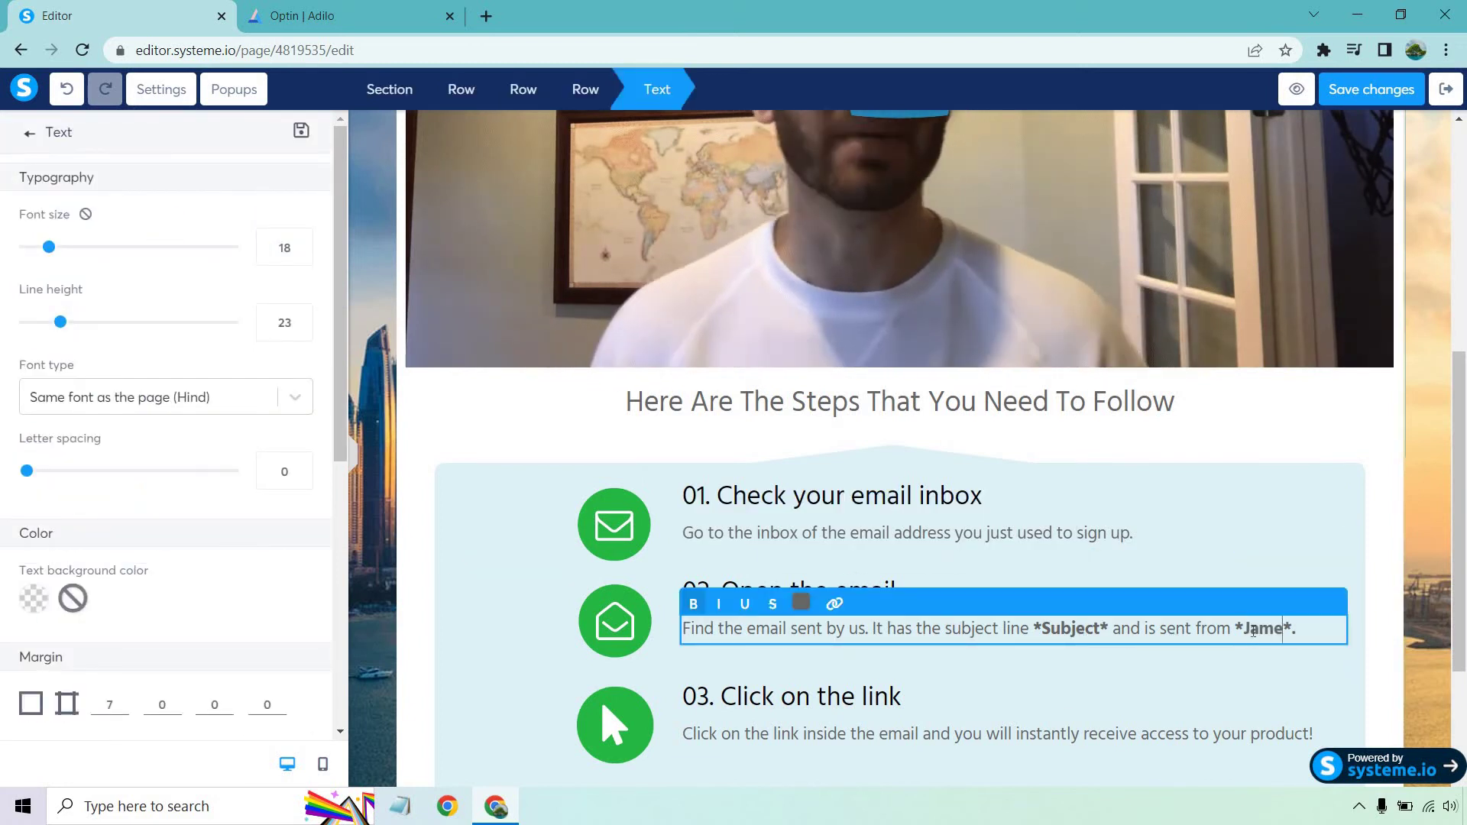
pyautogui.write('s')
pyautogui.doubleClick(1070, 629)
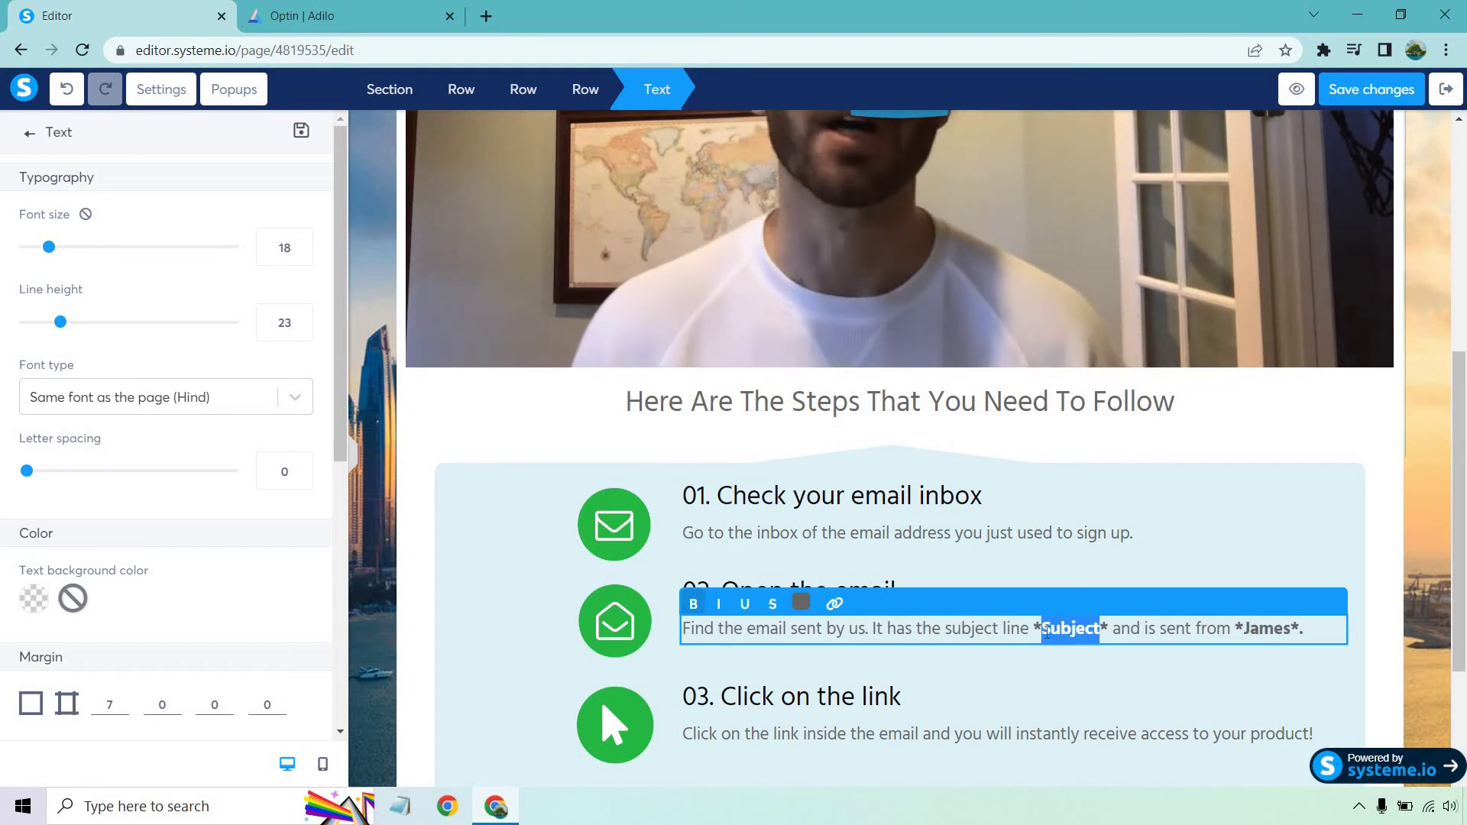
pyautogui.write('YourDownload')
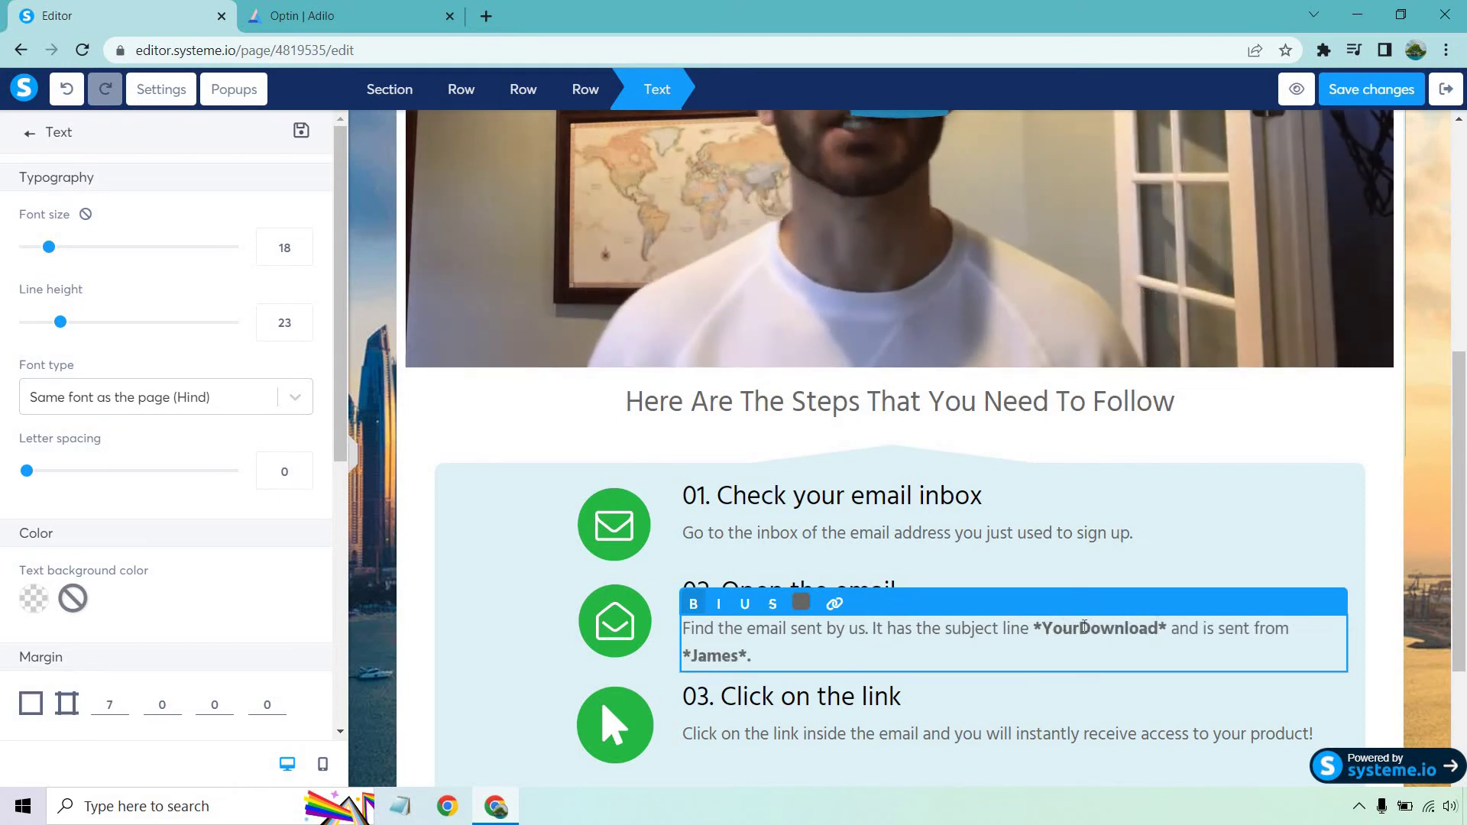
pyautogui.click(1080, 628)
pyautogui.click(872, 555)
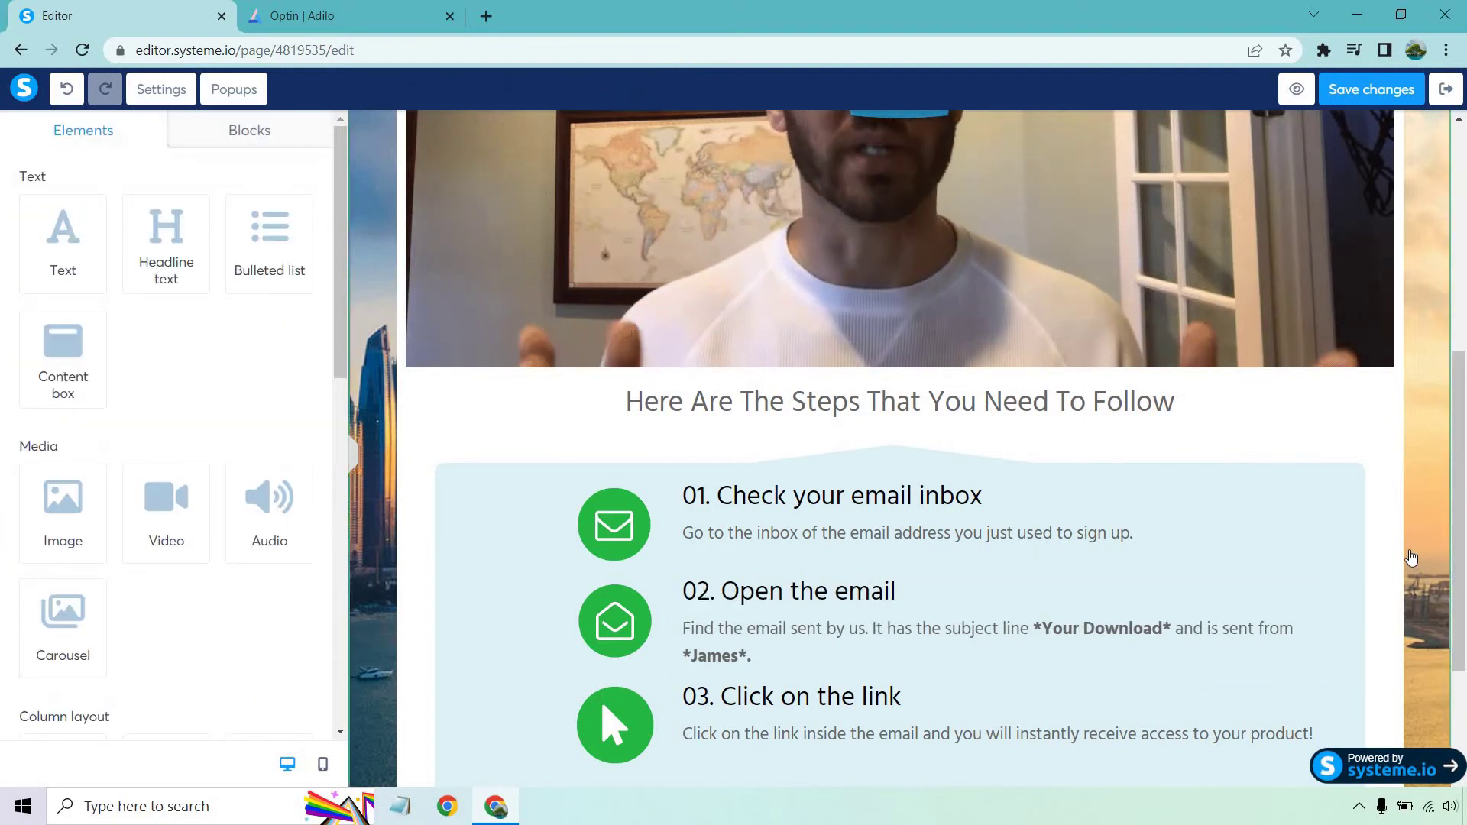
# End step three's sentence with 'to access your free eBook.'
pyautogui.scroll(-3, 872, 556)
pyautogui.click(1171, 539)
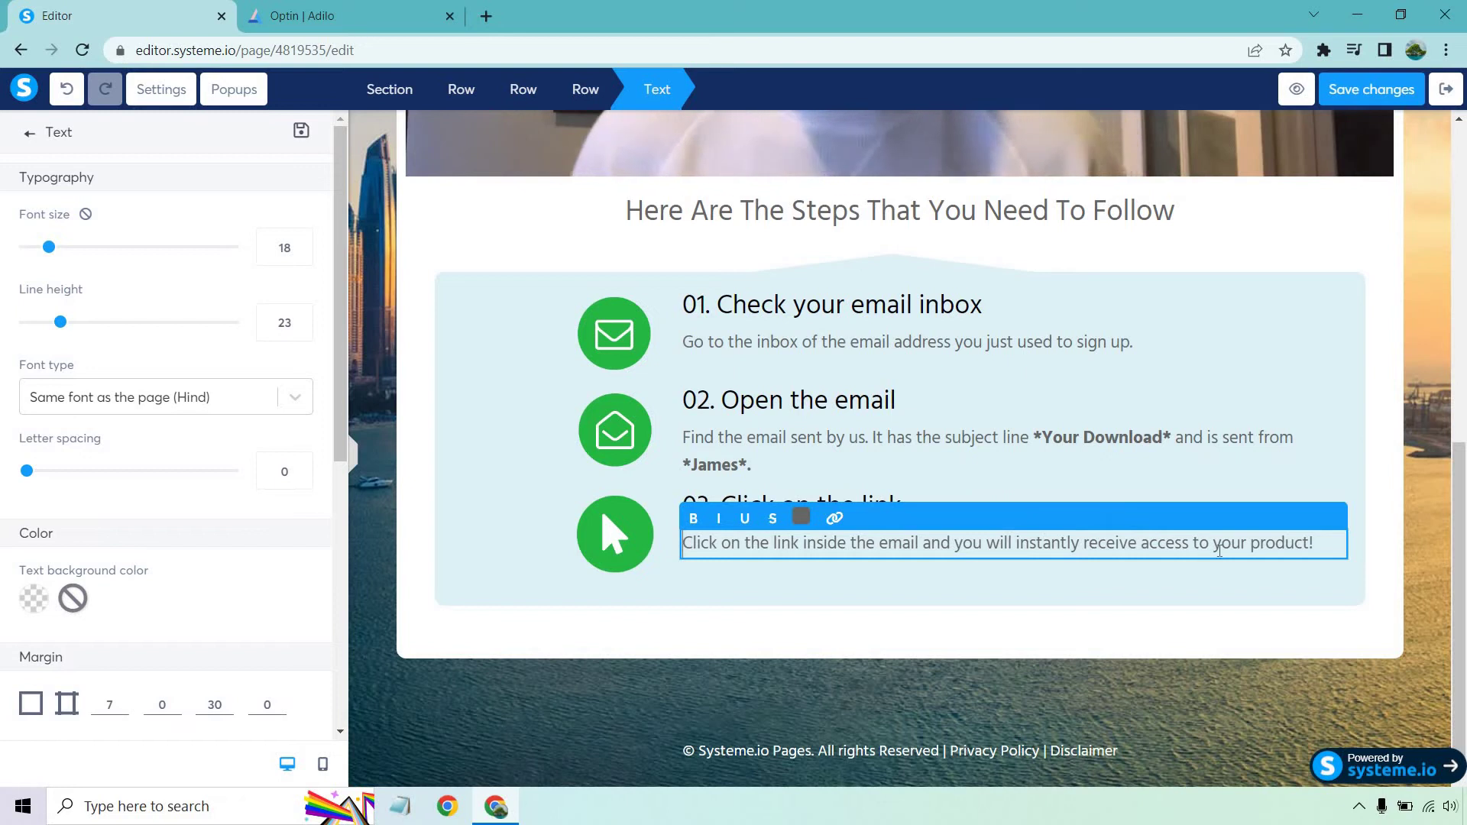
pyautogui.moveTo(1312, 544); pyautogui.dragTo(926, 540)
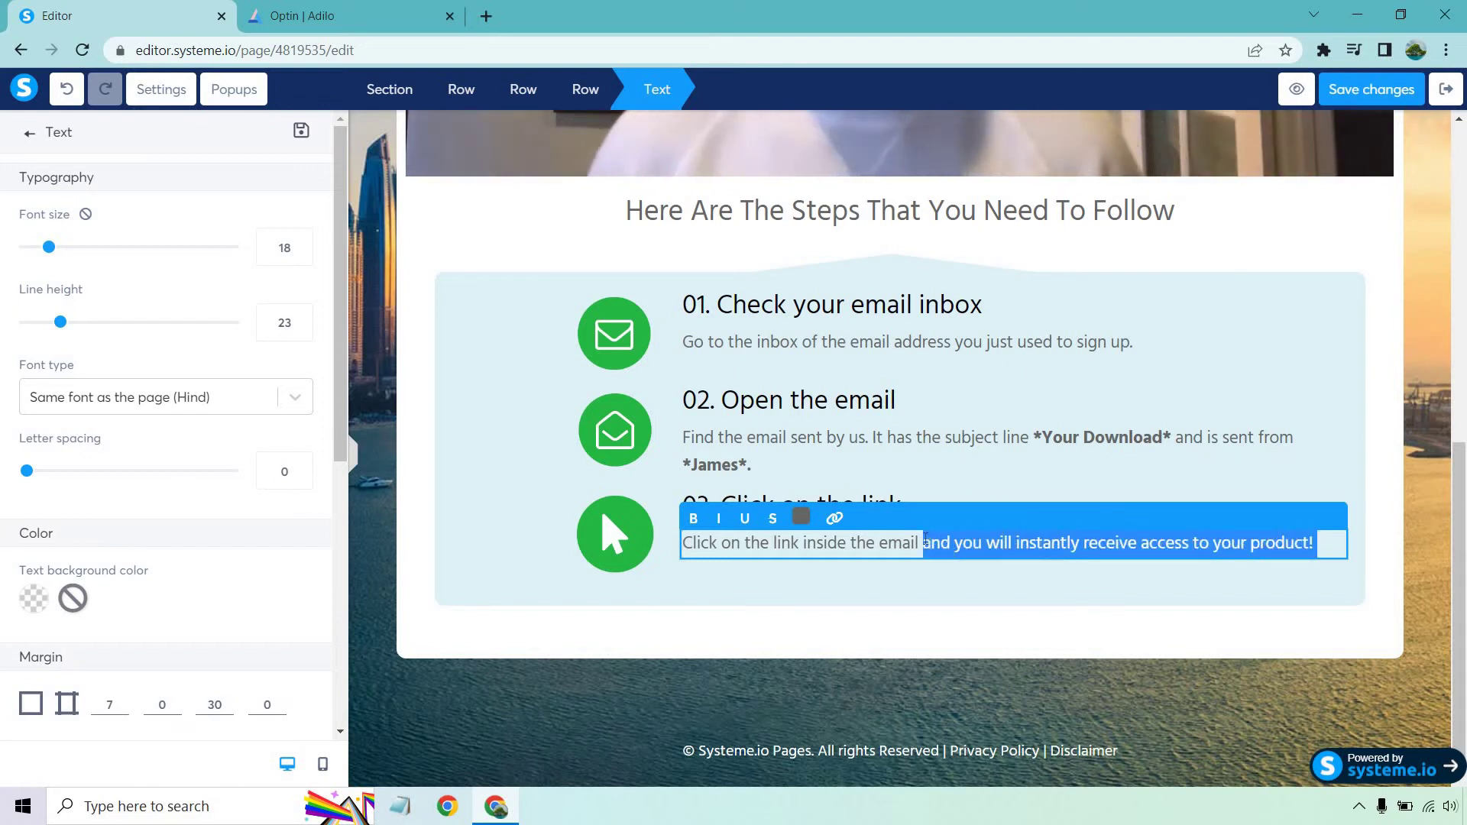
pyautogui.write('to access yo')
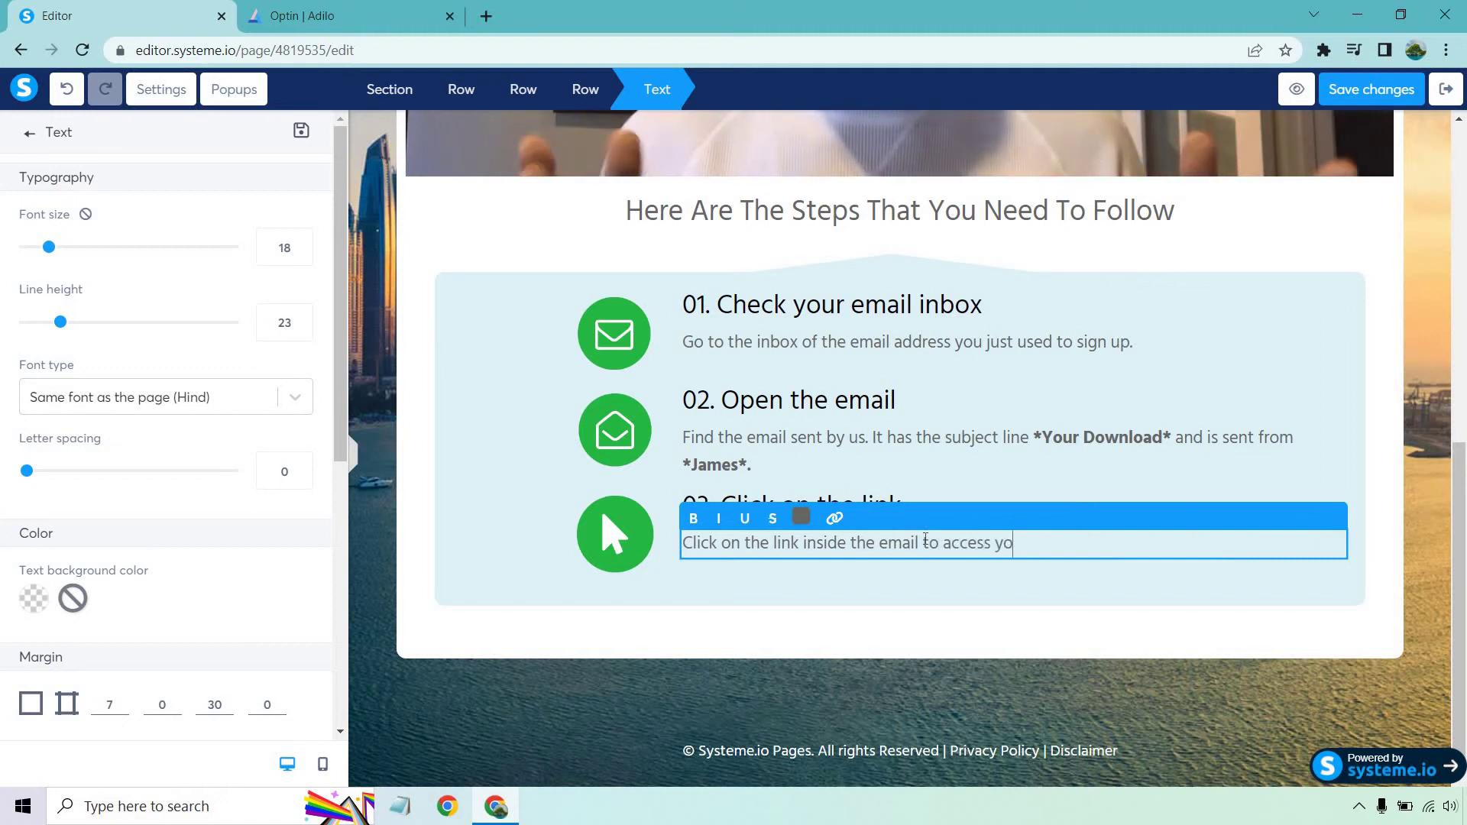
pyautogui.write('ur free eBook.')
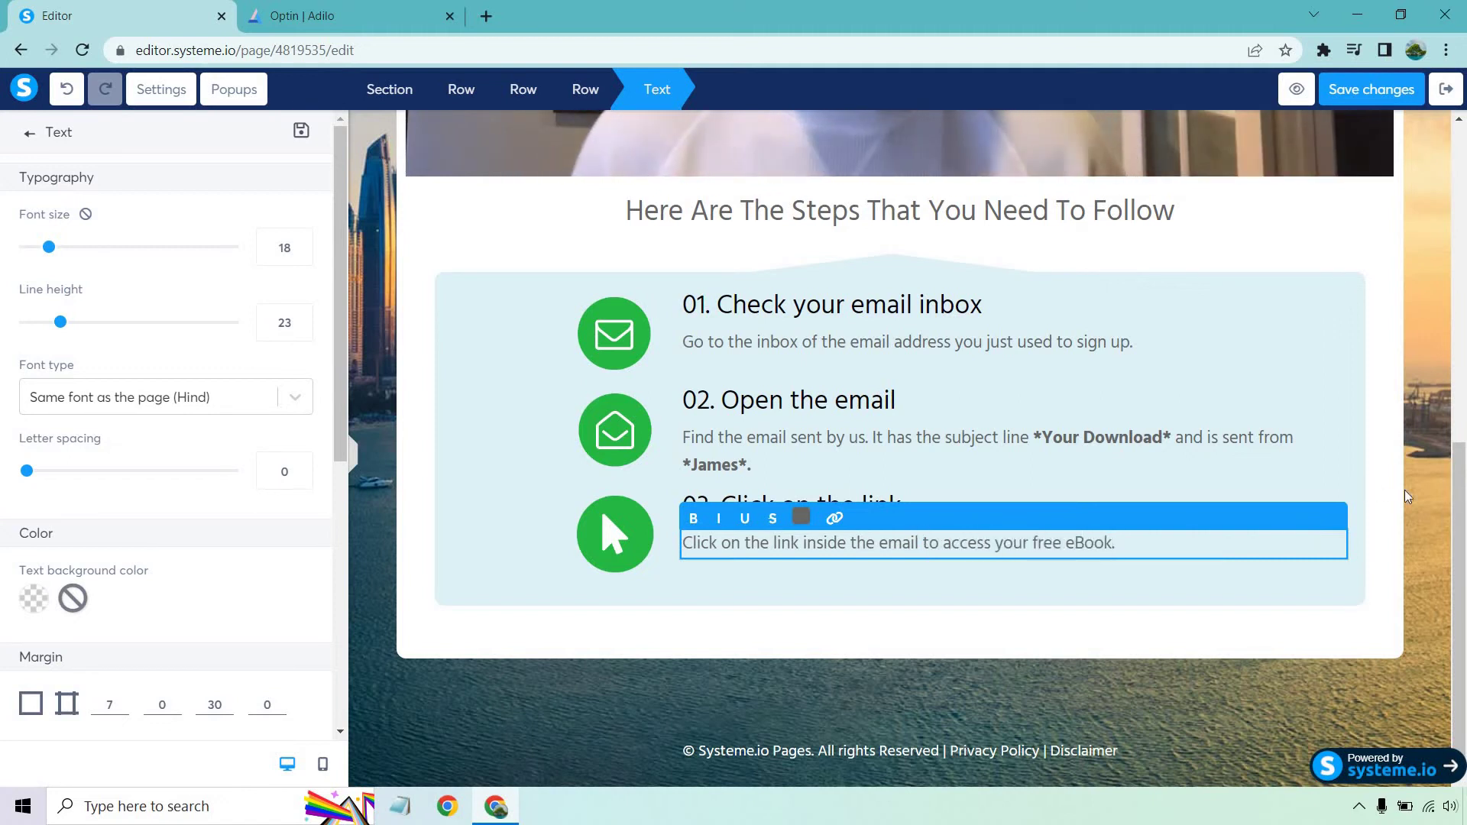
pyautogui.click(1438, 507)
# Save the thank-you page edits and leave the page editor
pyautogui.scroll(9, 1438, 507)
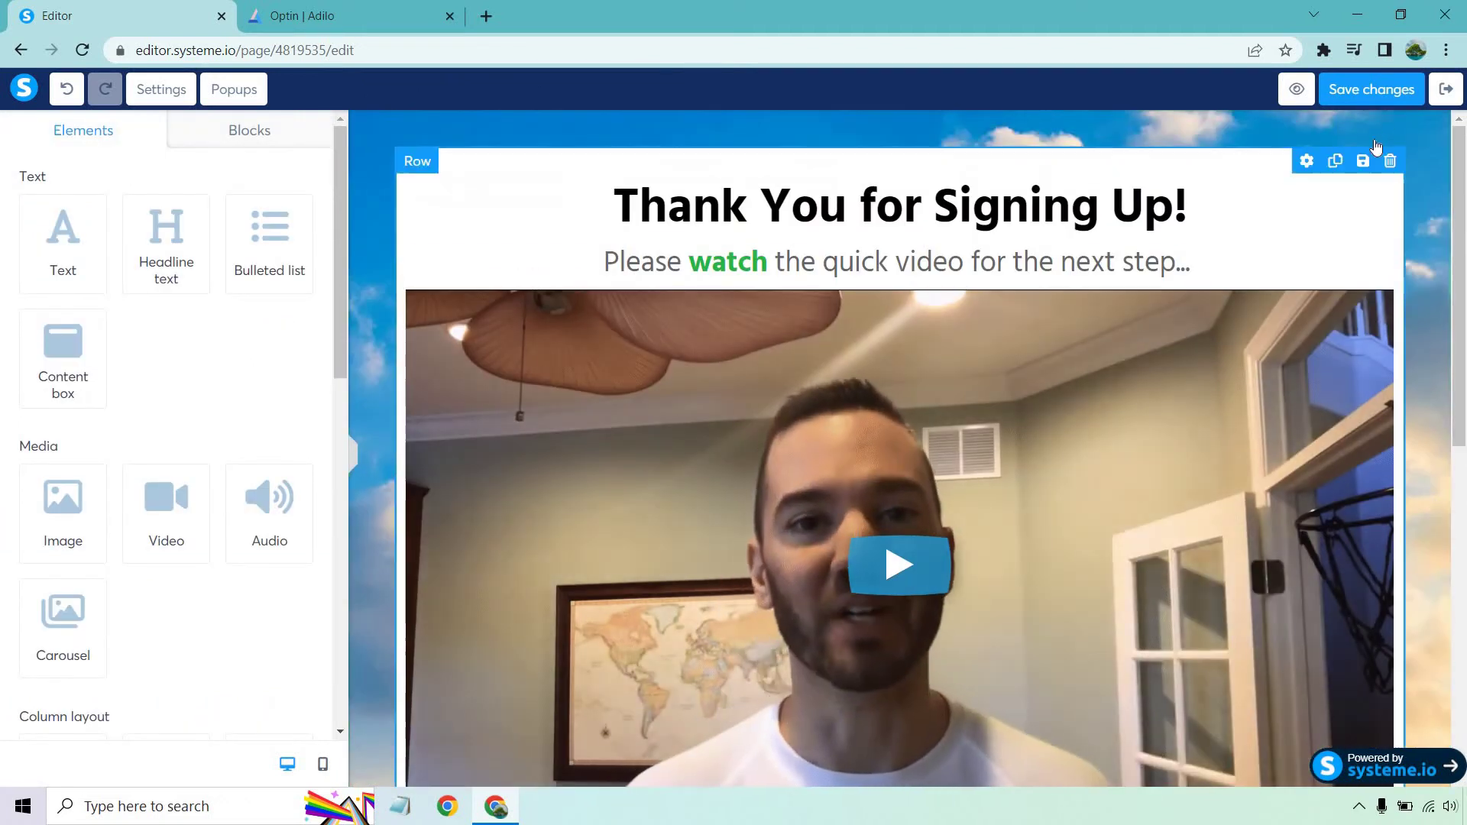
pyautogui.click(1390, 91)
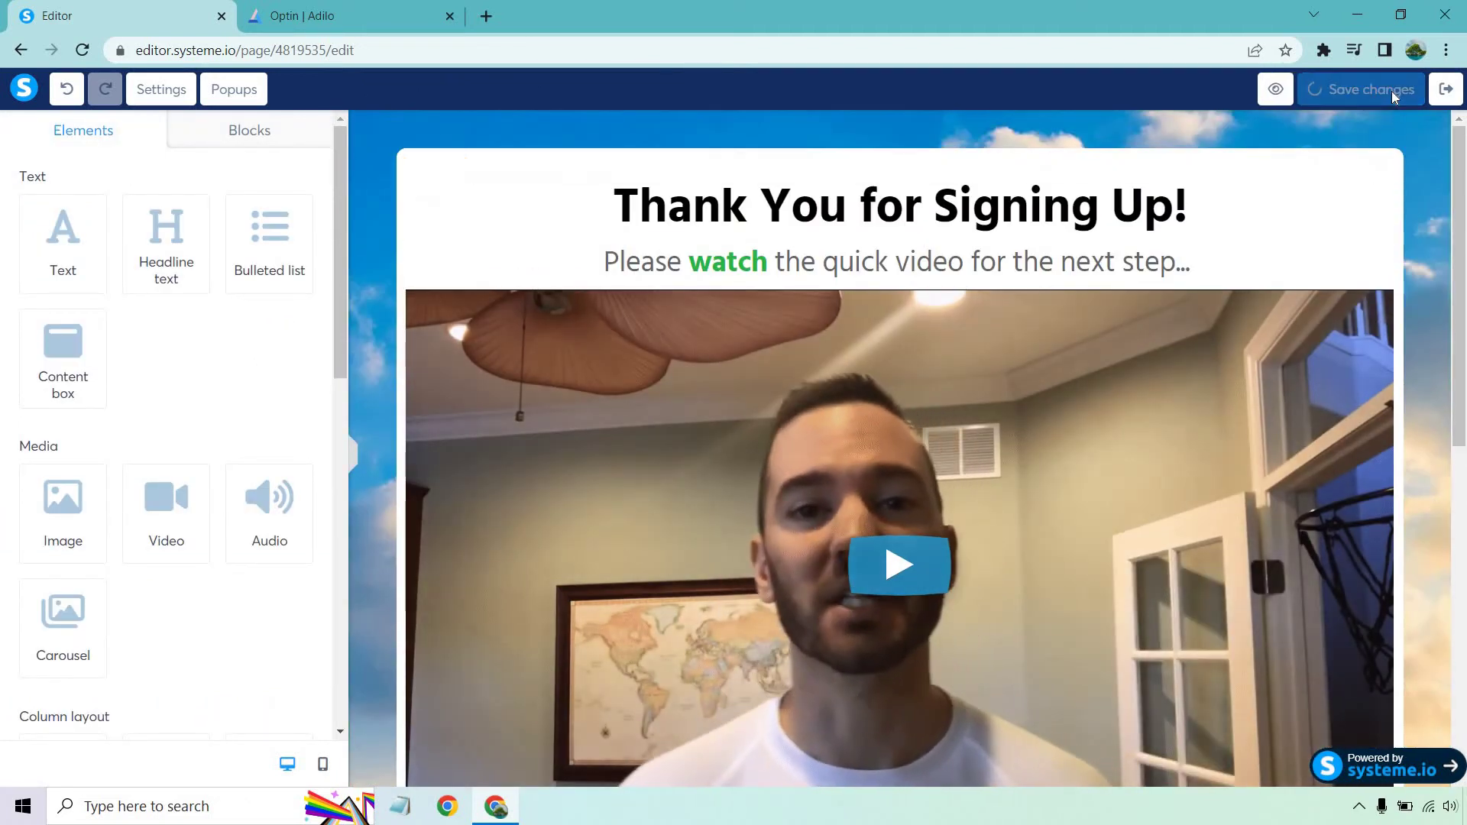
pyautogui.click(1446, 88)
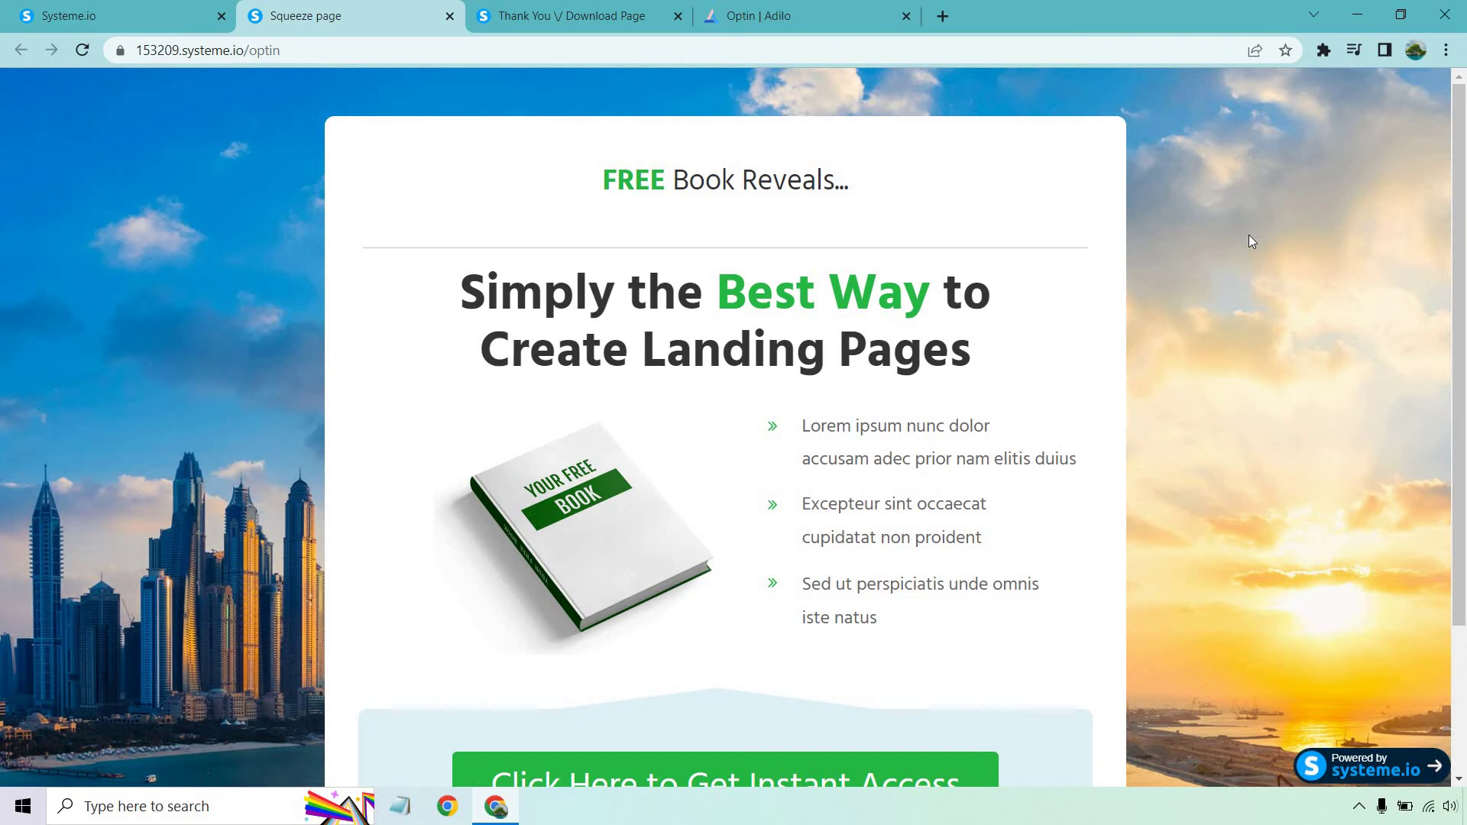
# Sign up through the squeeze page's Get Instant Access popup to reach the live /ty page
pyautogui.scroll(-3, 1249, 236)
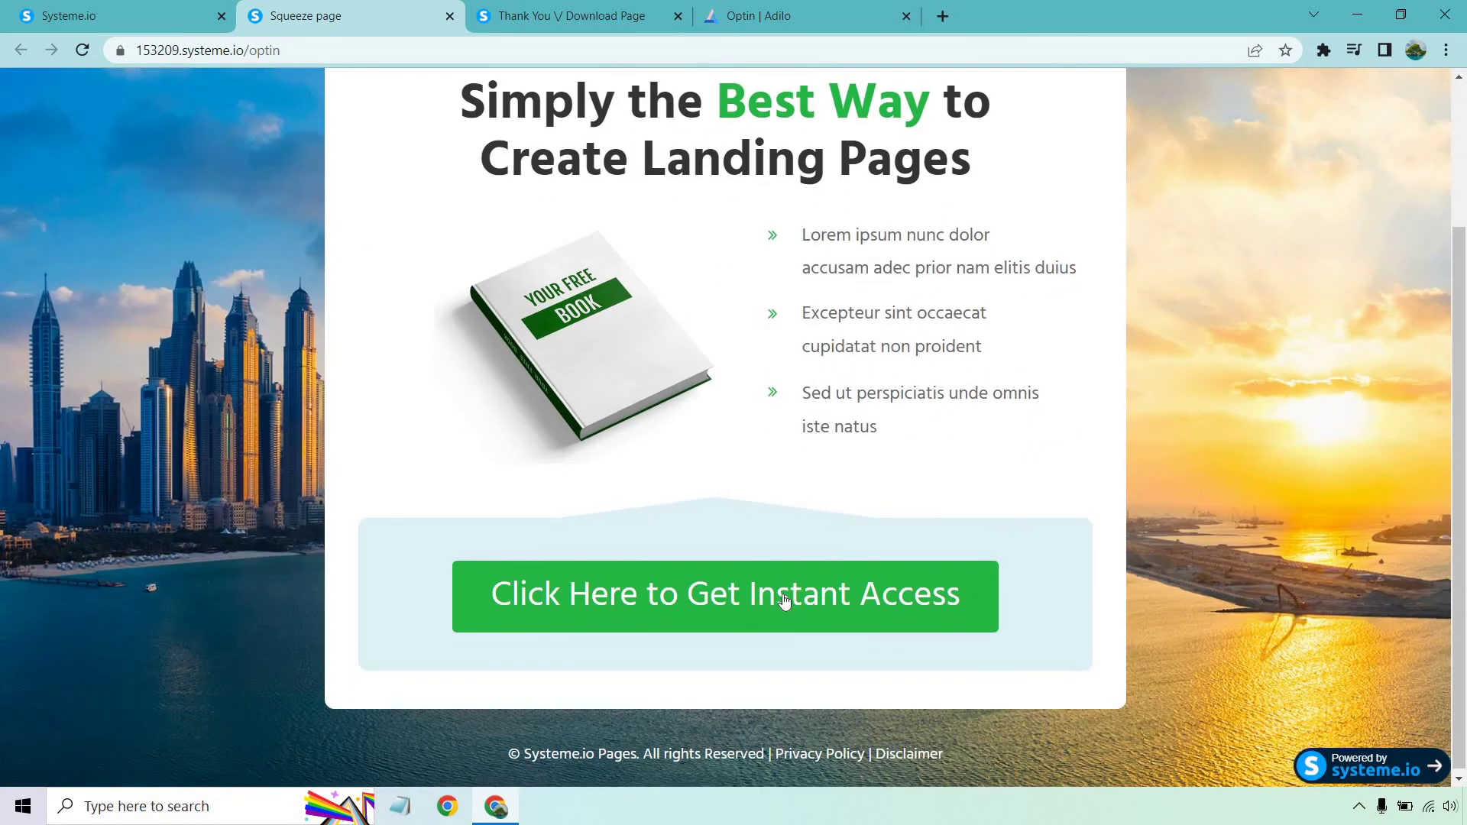
pyautogui.click(788, 595)
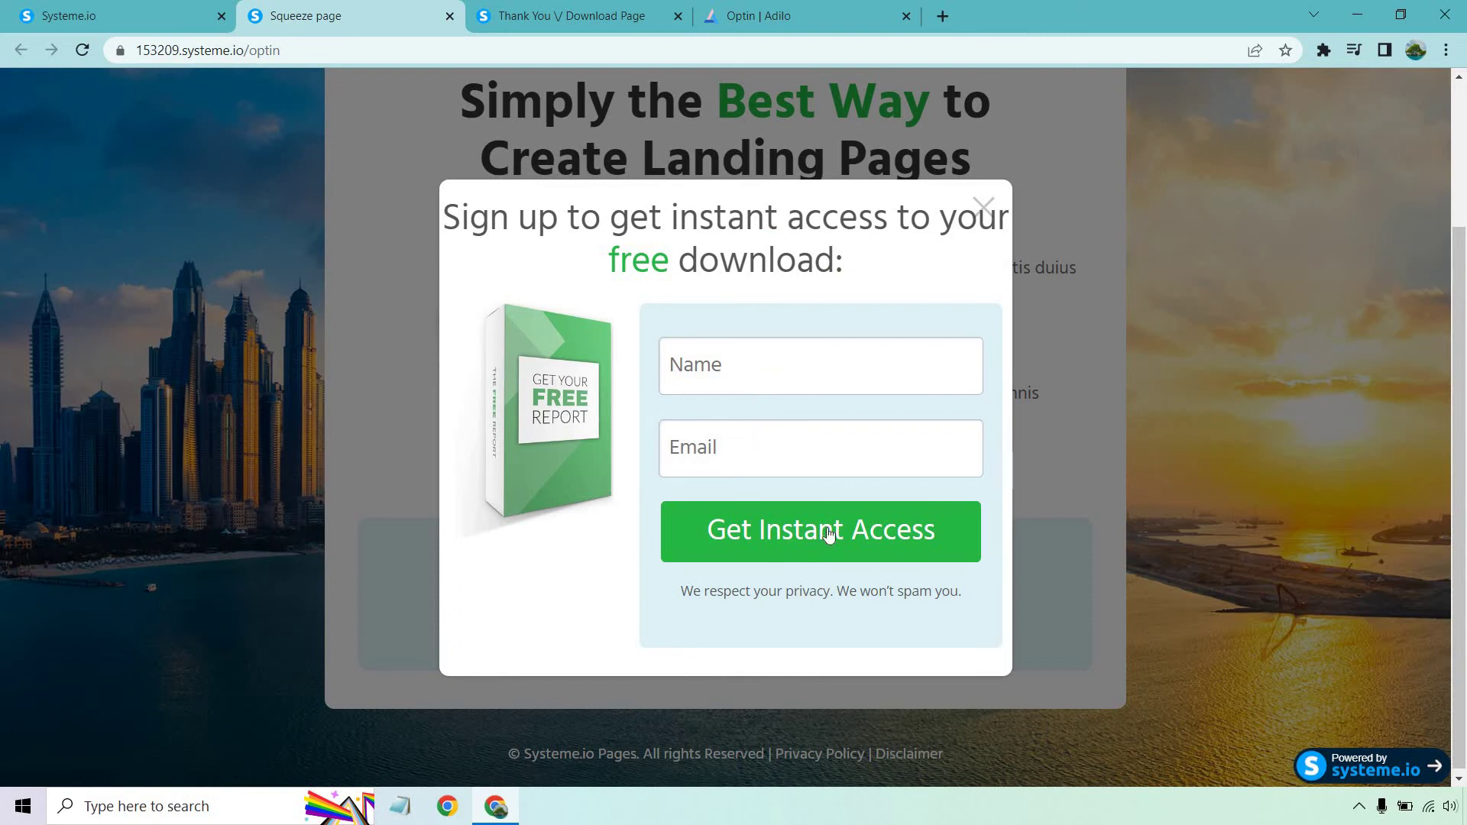
pyautogui.click(623, 9)
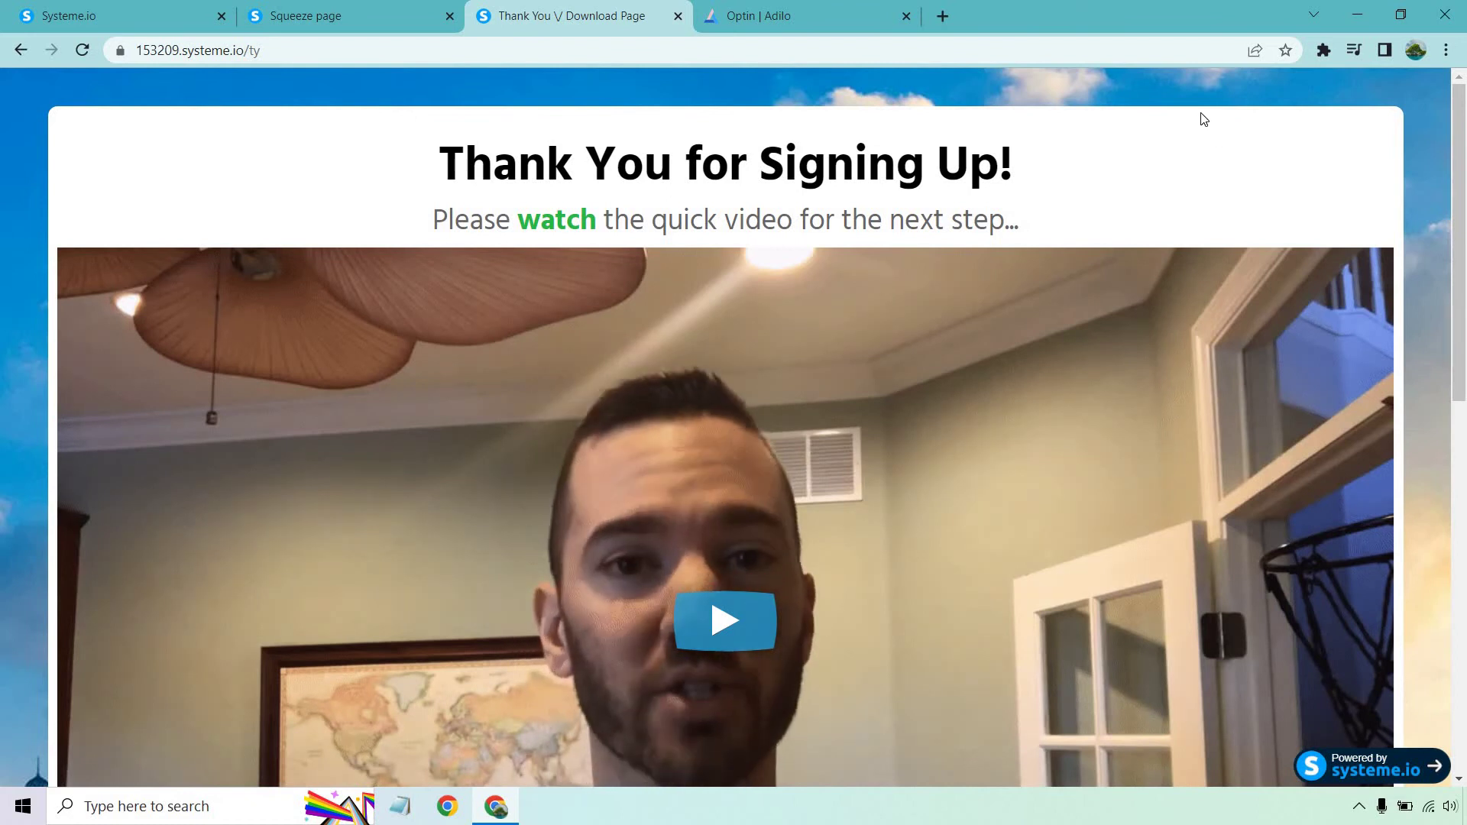
pyautogui.scroll(-4, 1064, 284)
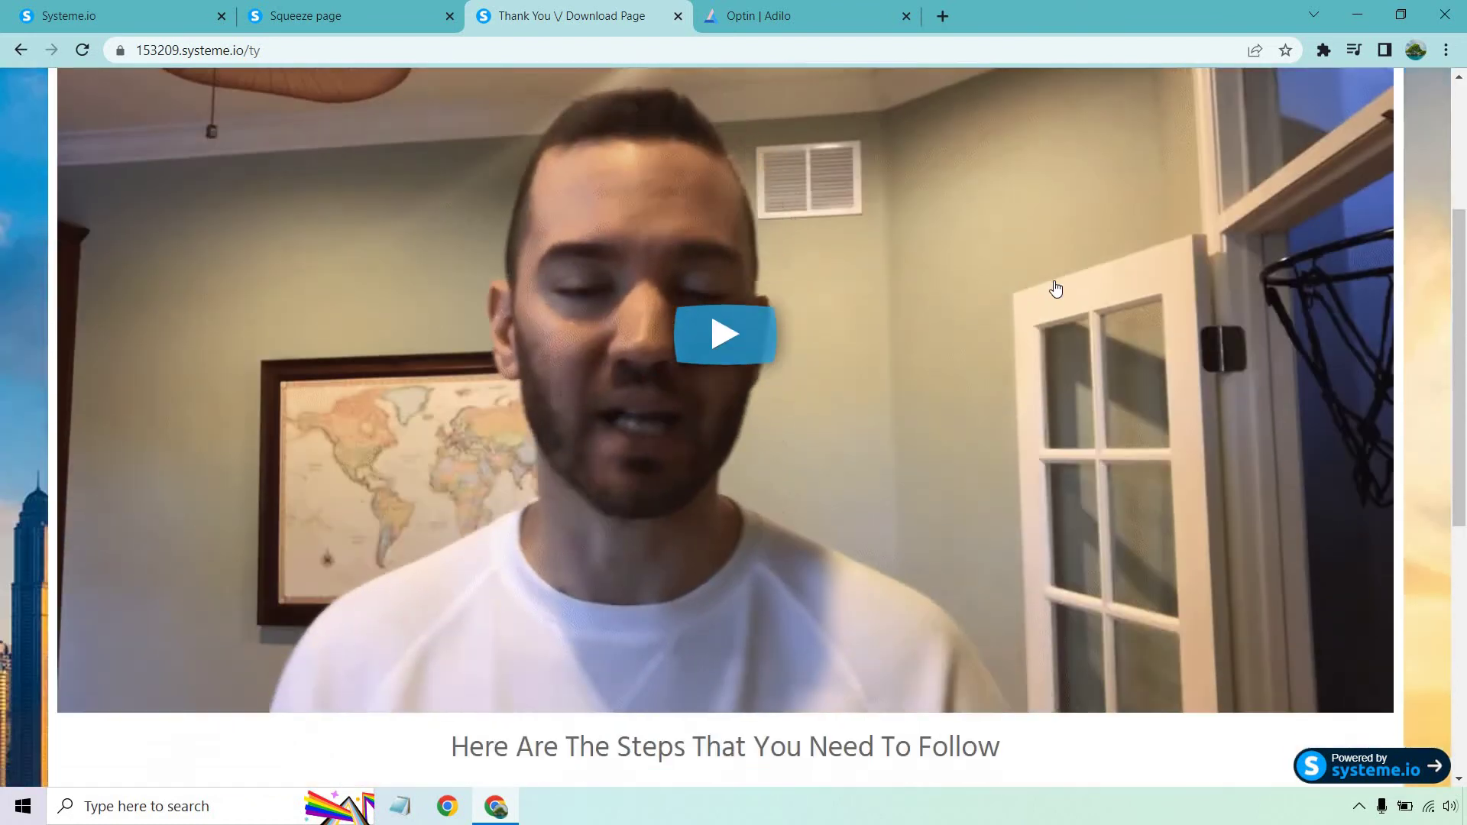
pyautogui.scroll(-6, 1067, 284)
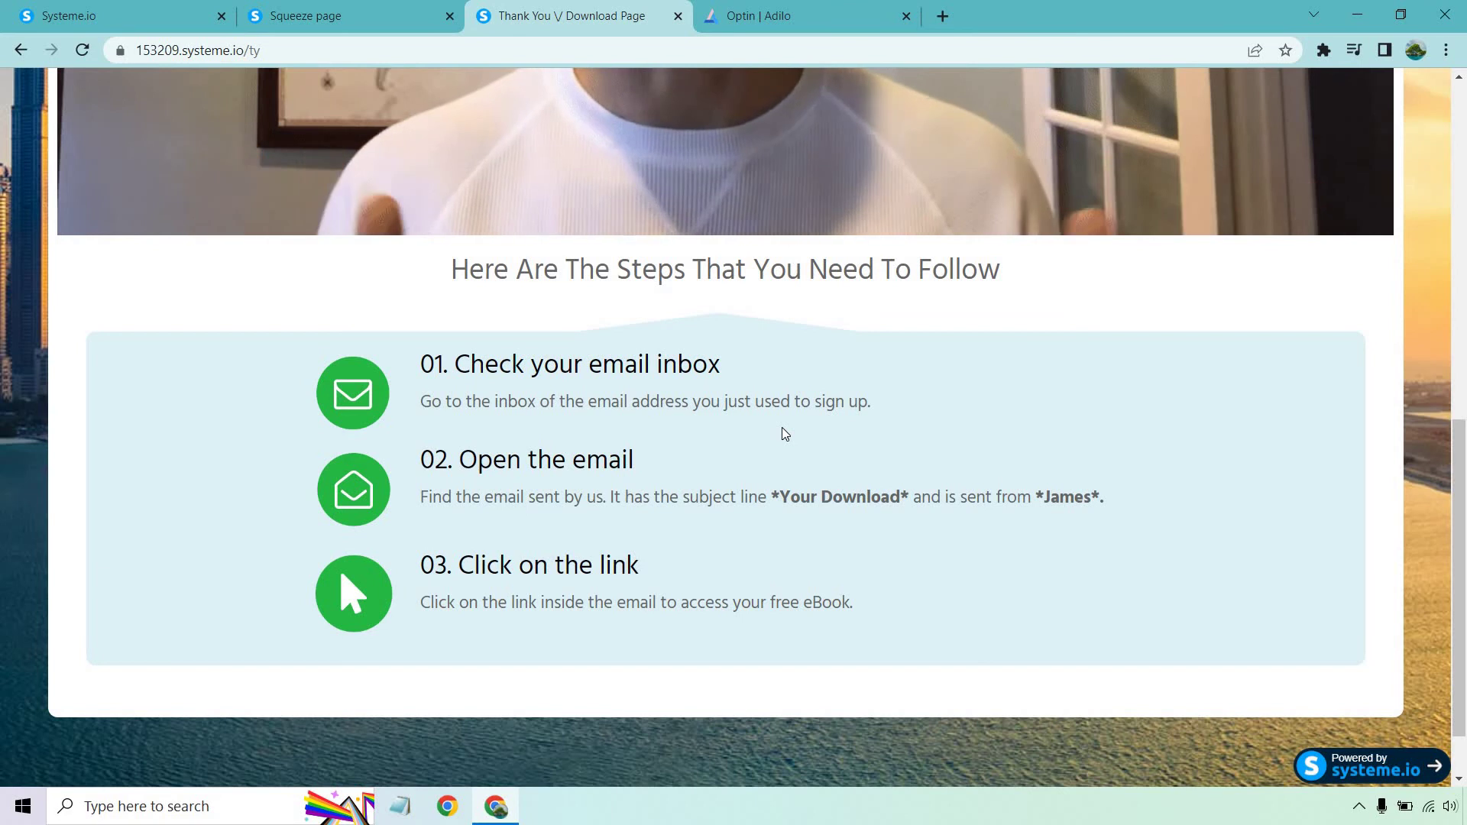
pyautogui.scroll(-1, 796, 450)
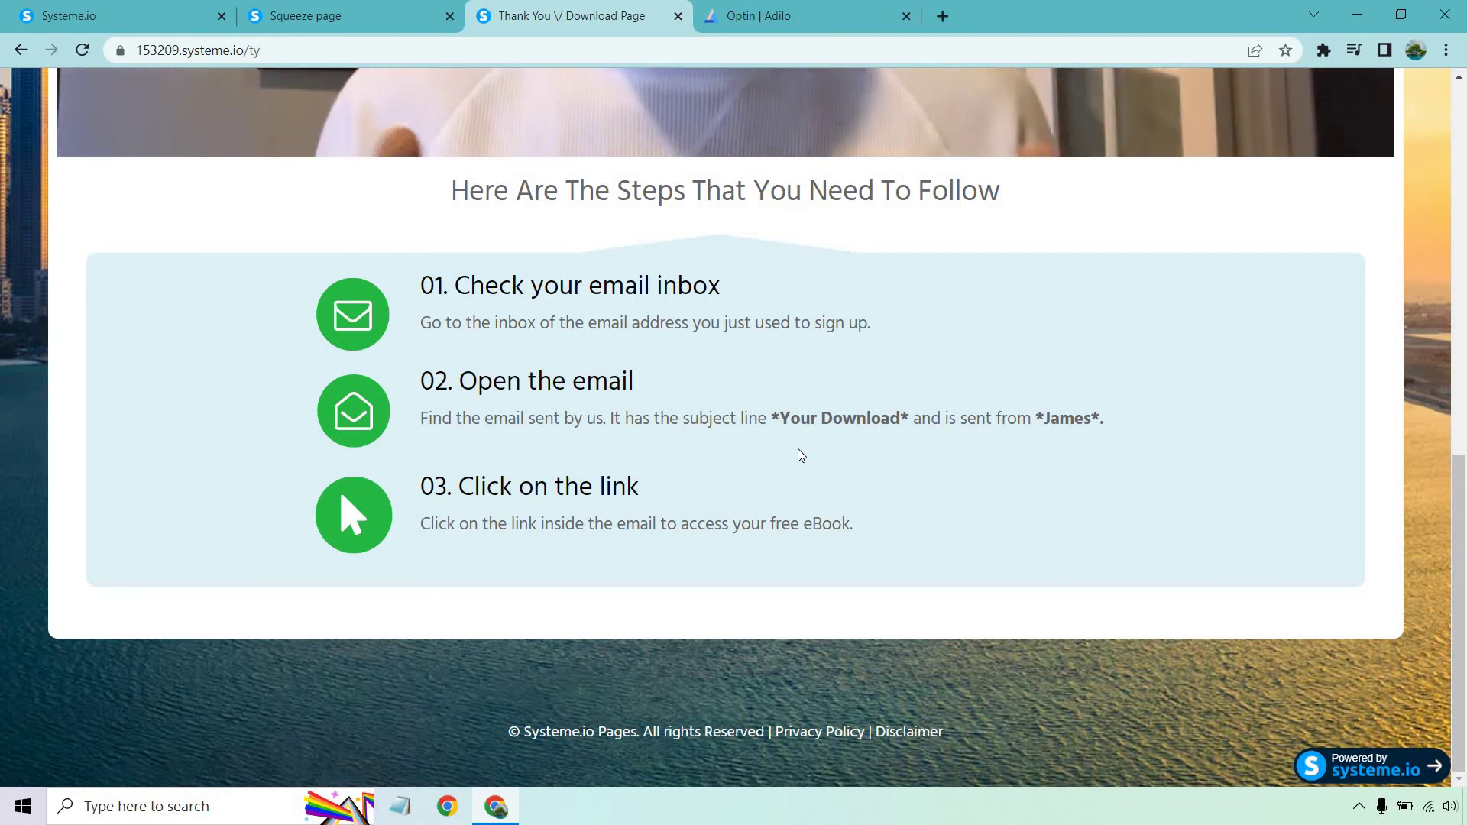
pyautogui.scroll(10, 798, 451)
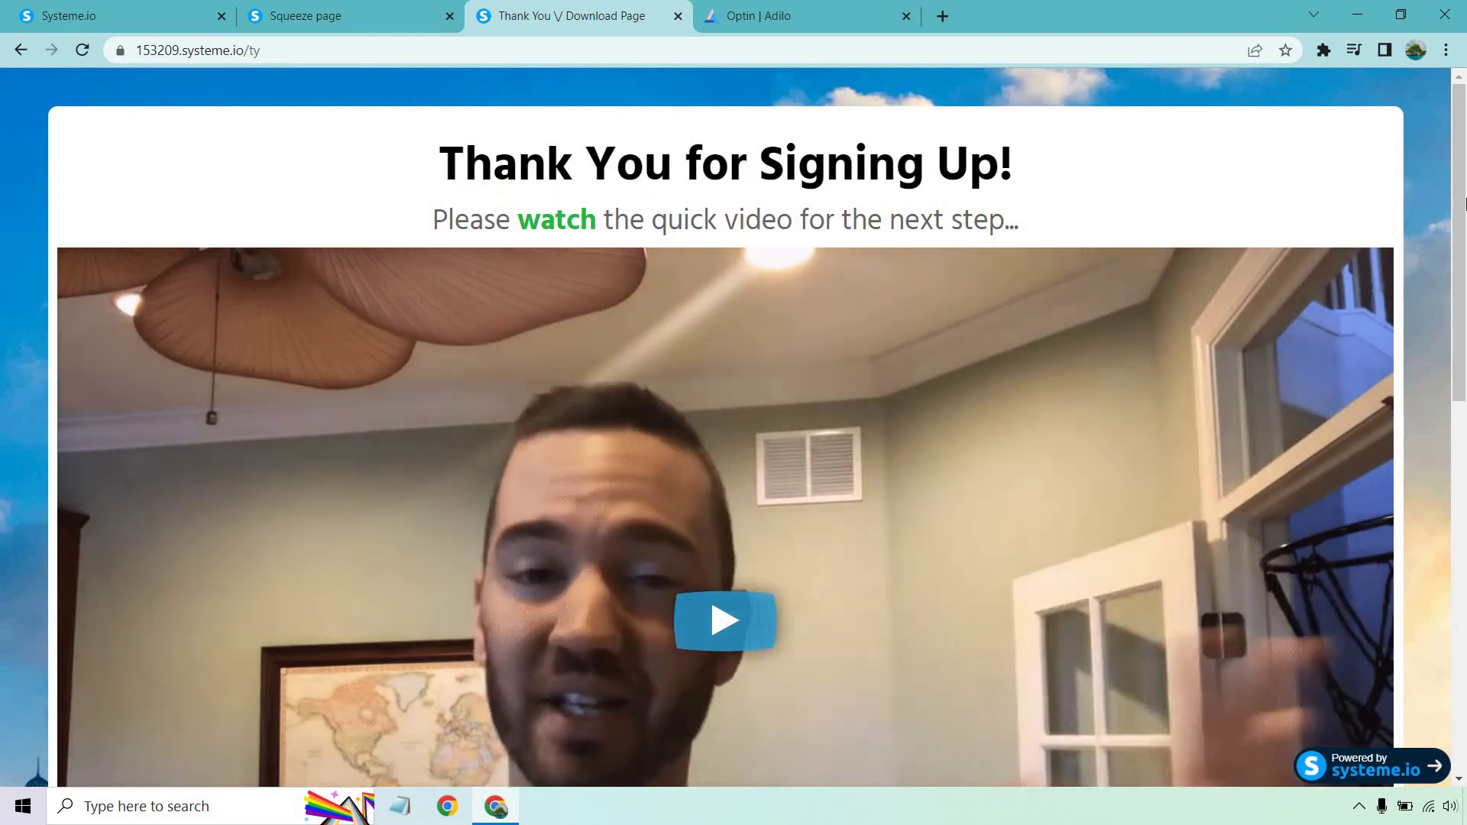
pyautogui.click(811, 11)
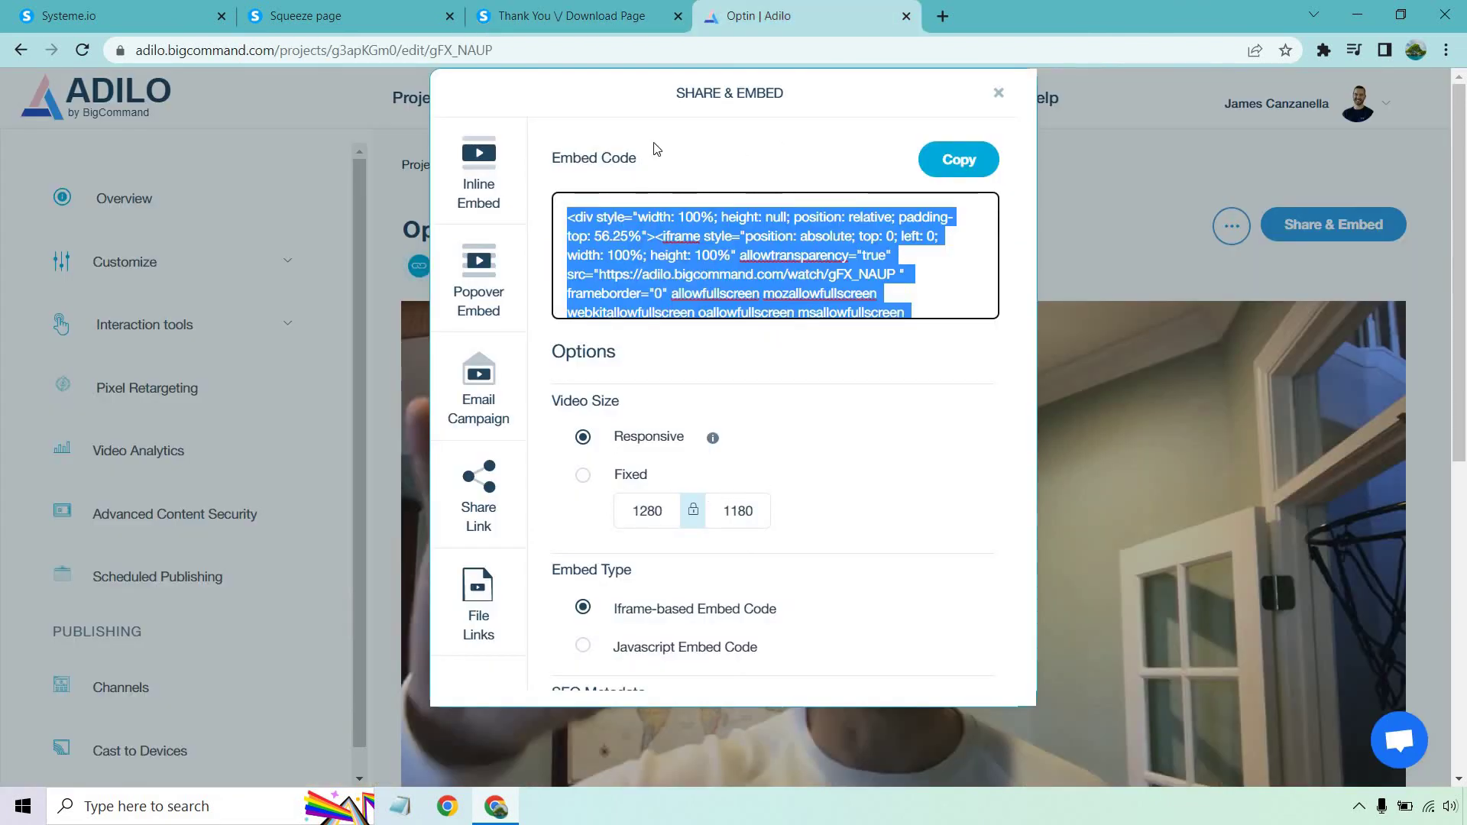
pyautogui.click(540, 7)
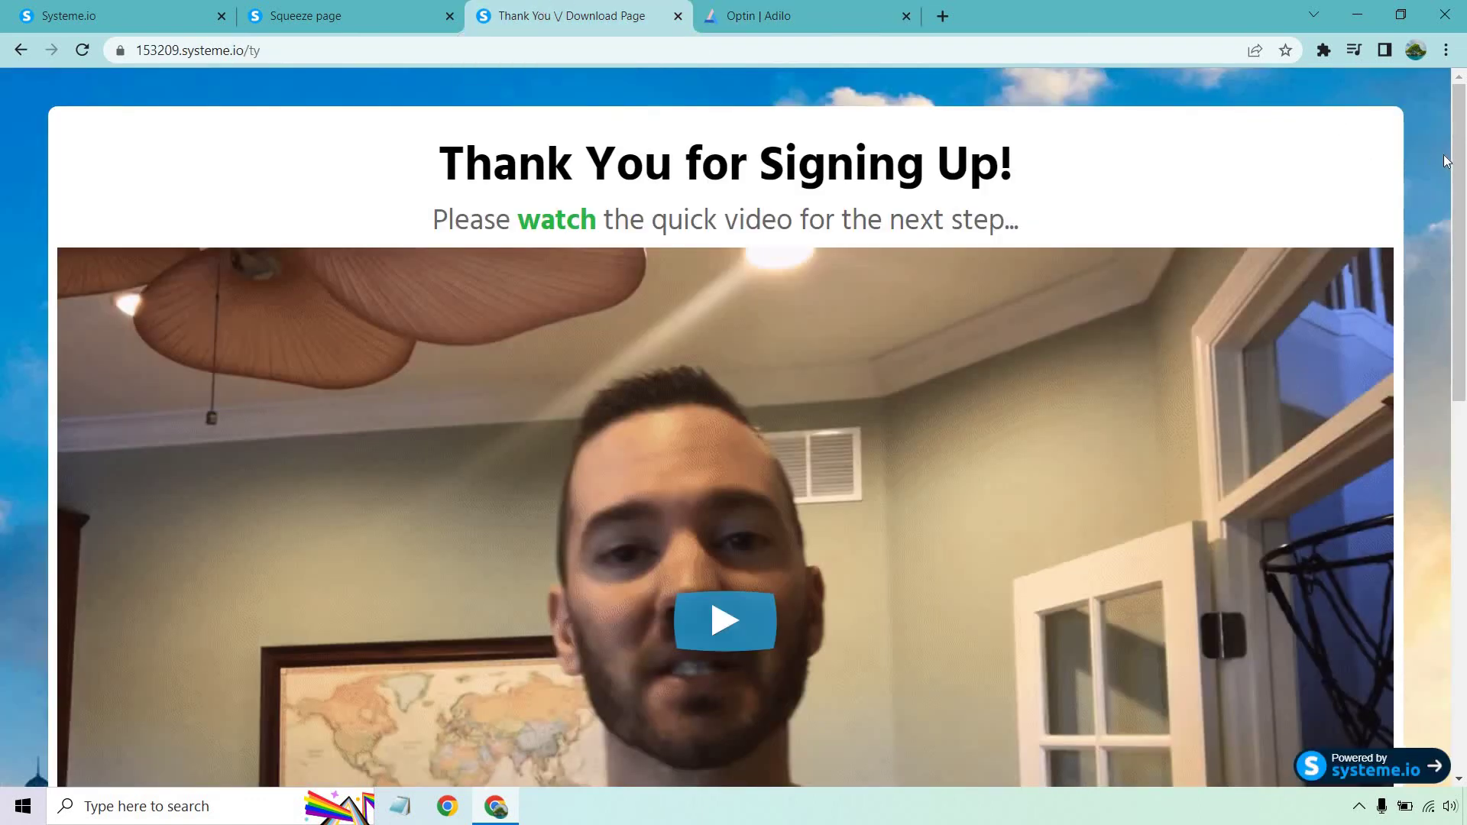